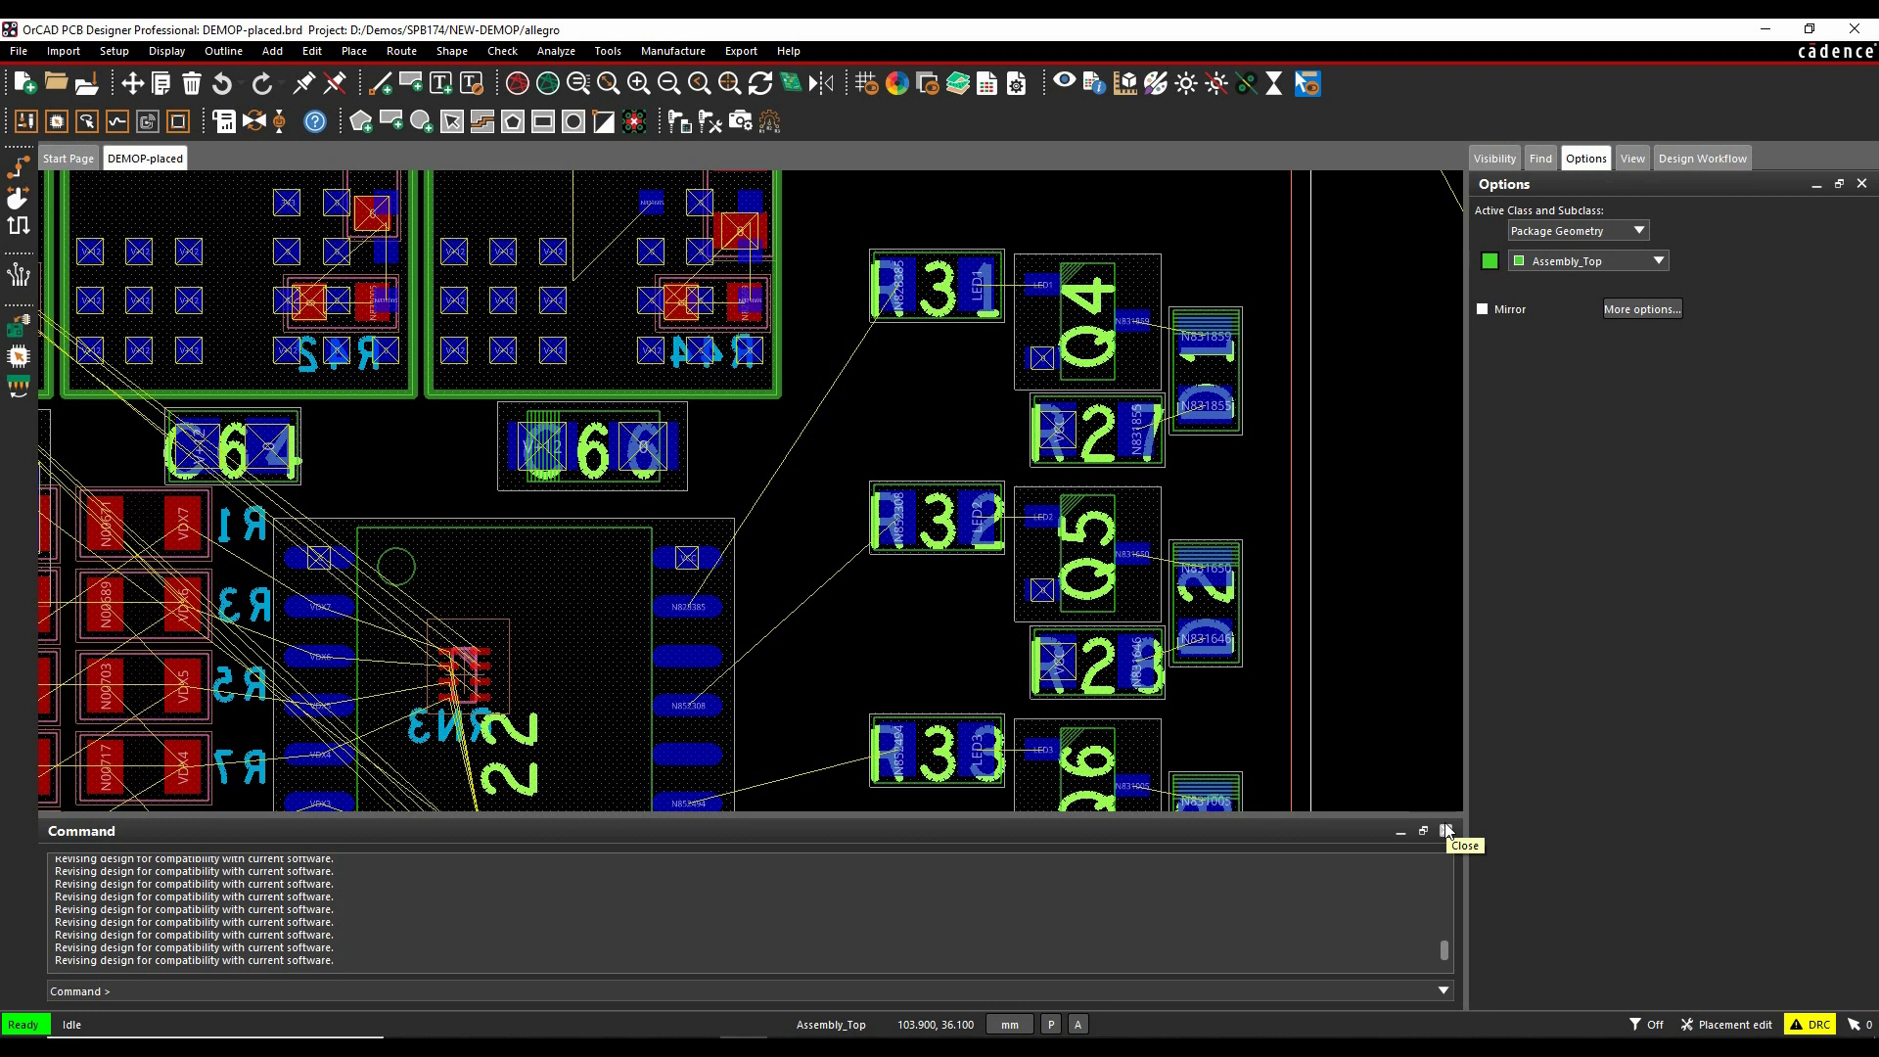
Start Add Connect and switch the layer mode from WL to active/alternate (Alt)
click(19, 168)
click(1713, 240)
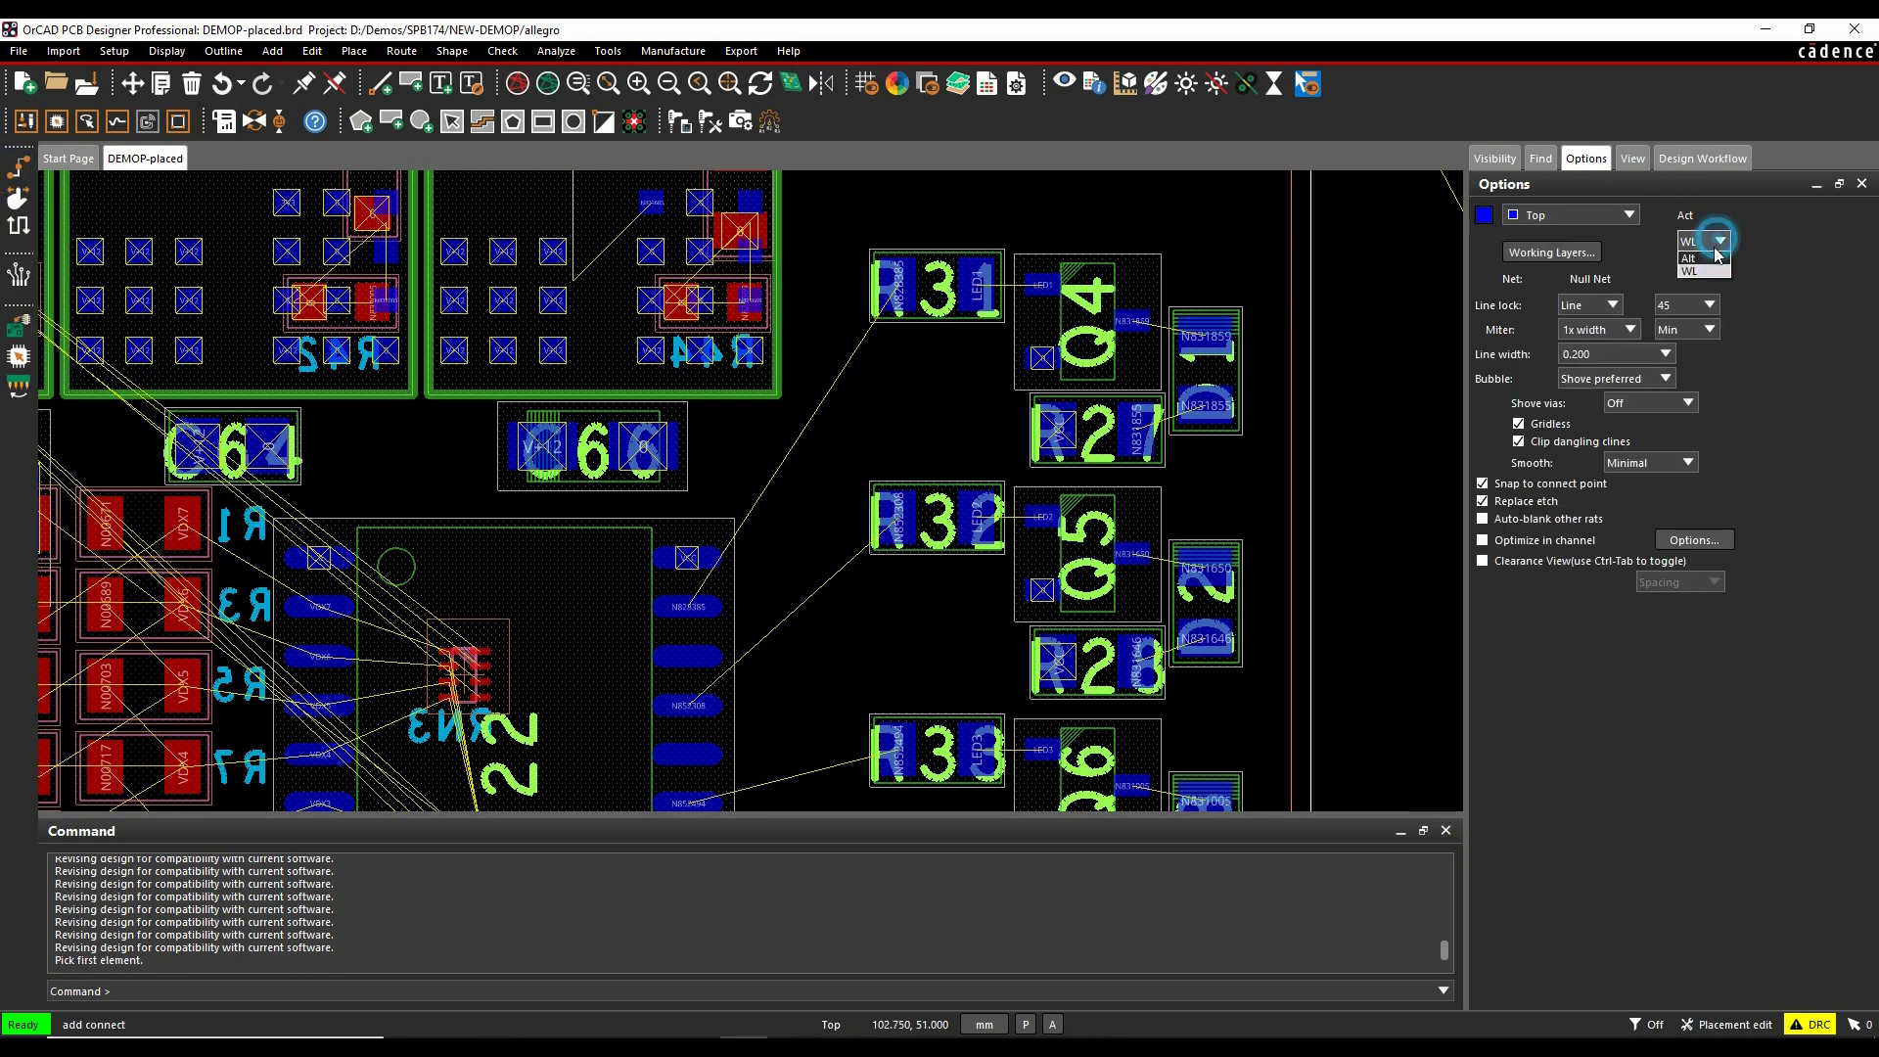
click(1703, 262)
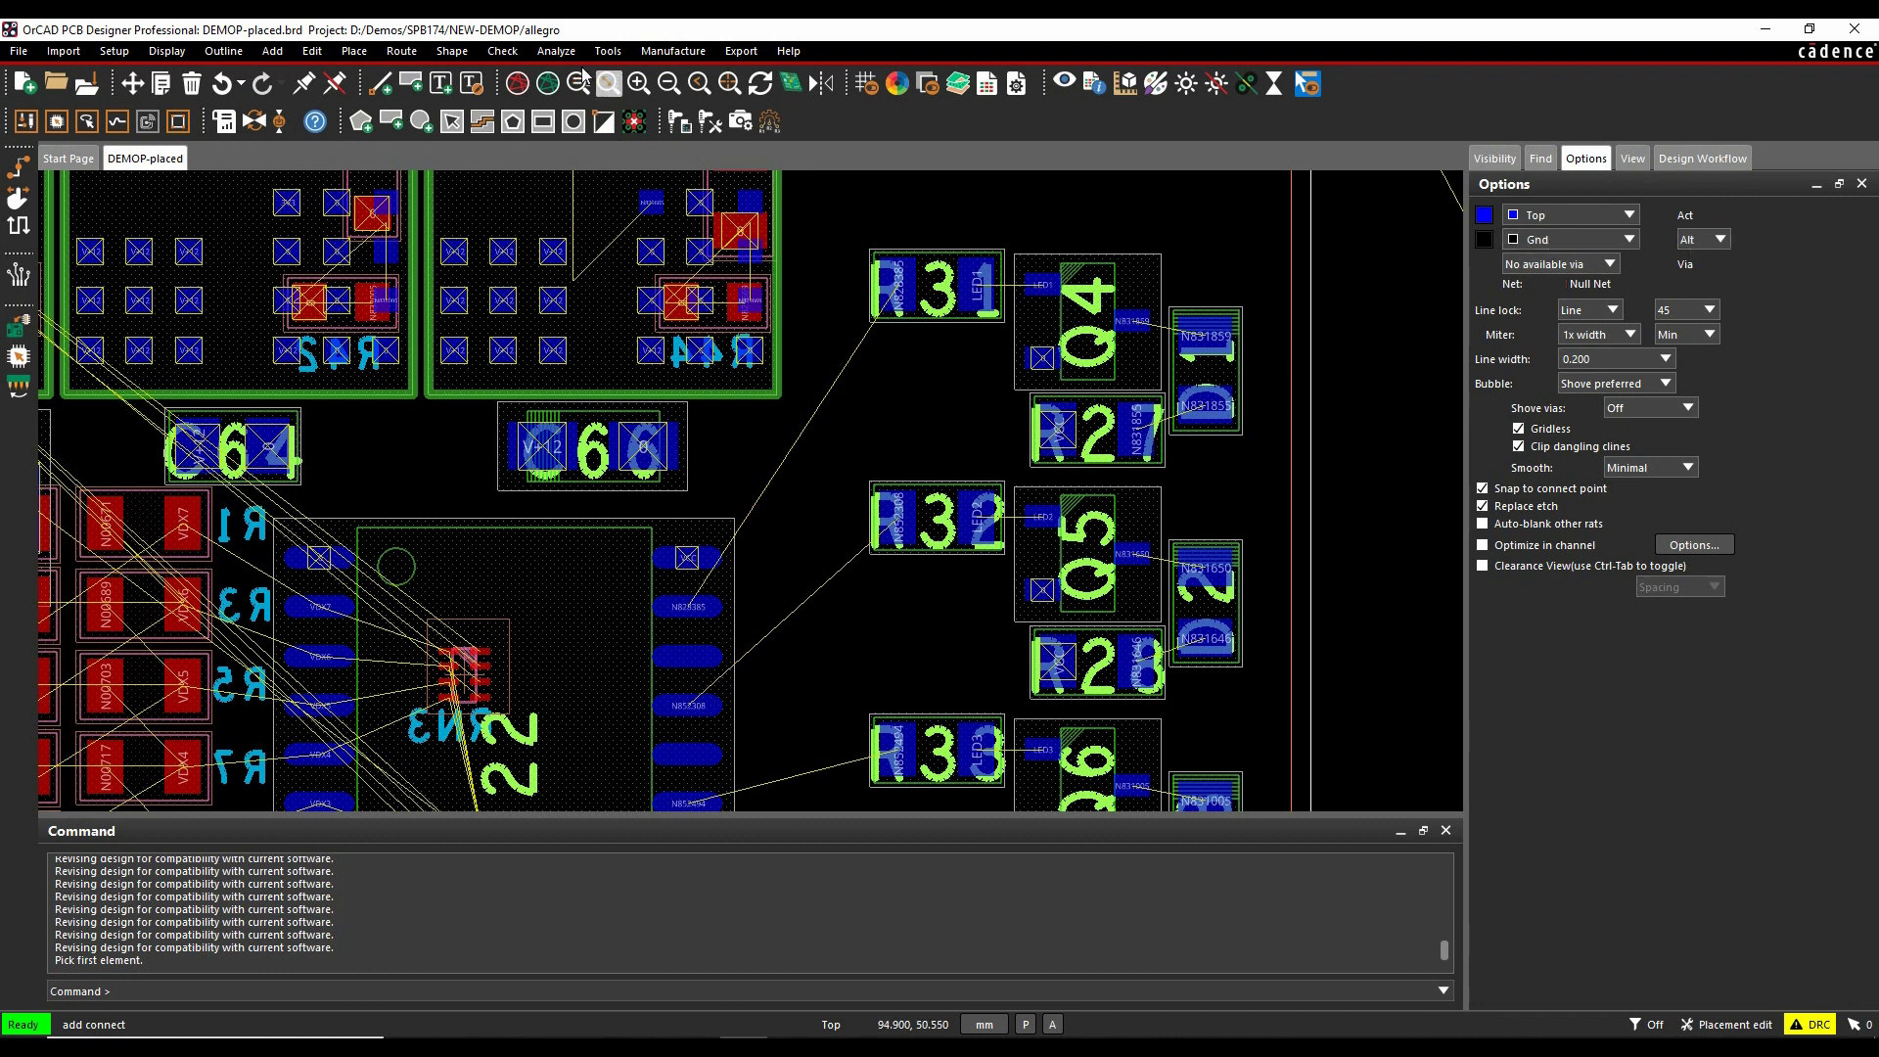
Start Connect from the Route menu and undo the last pick with Oops
click(401, 51)
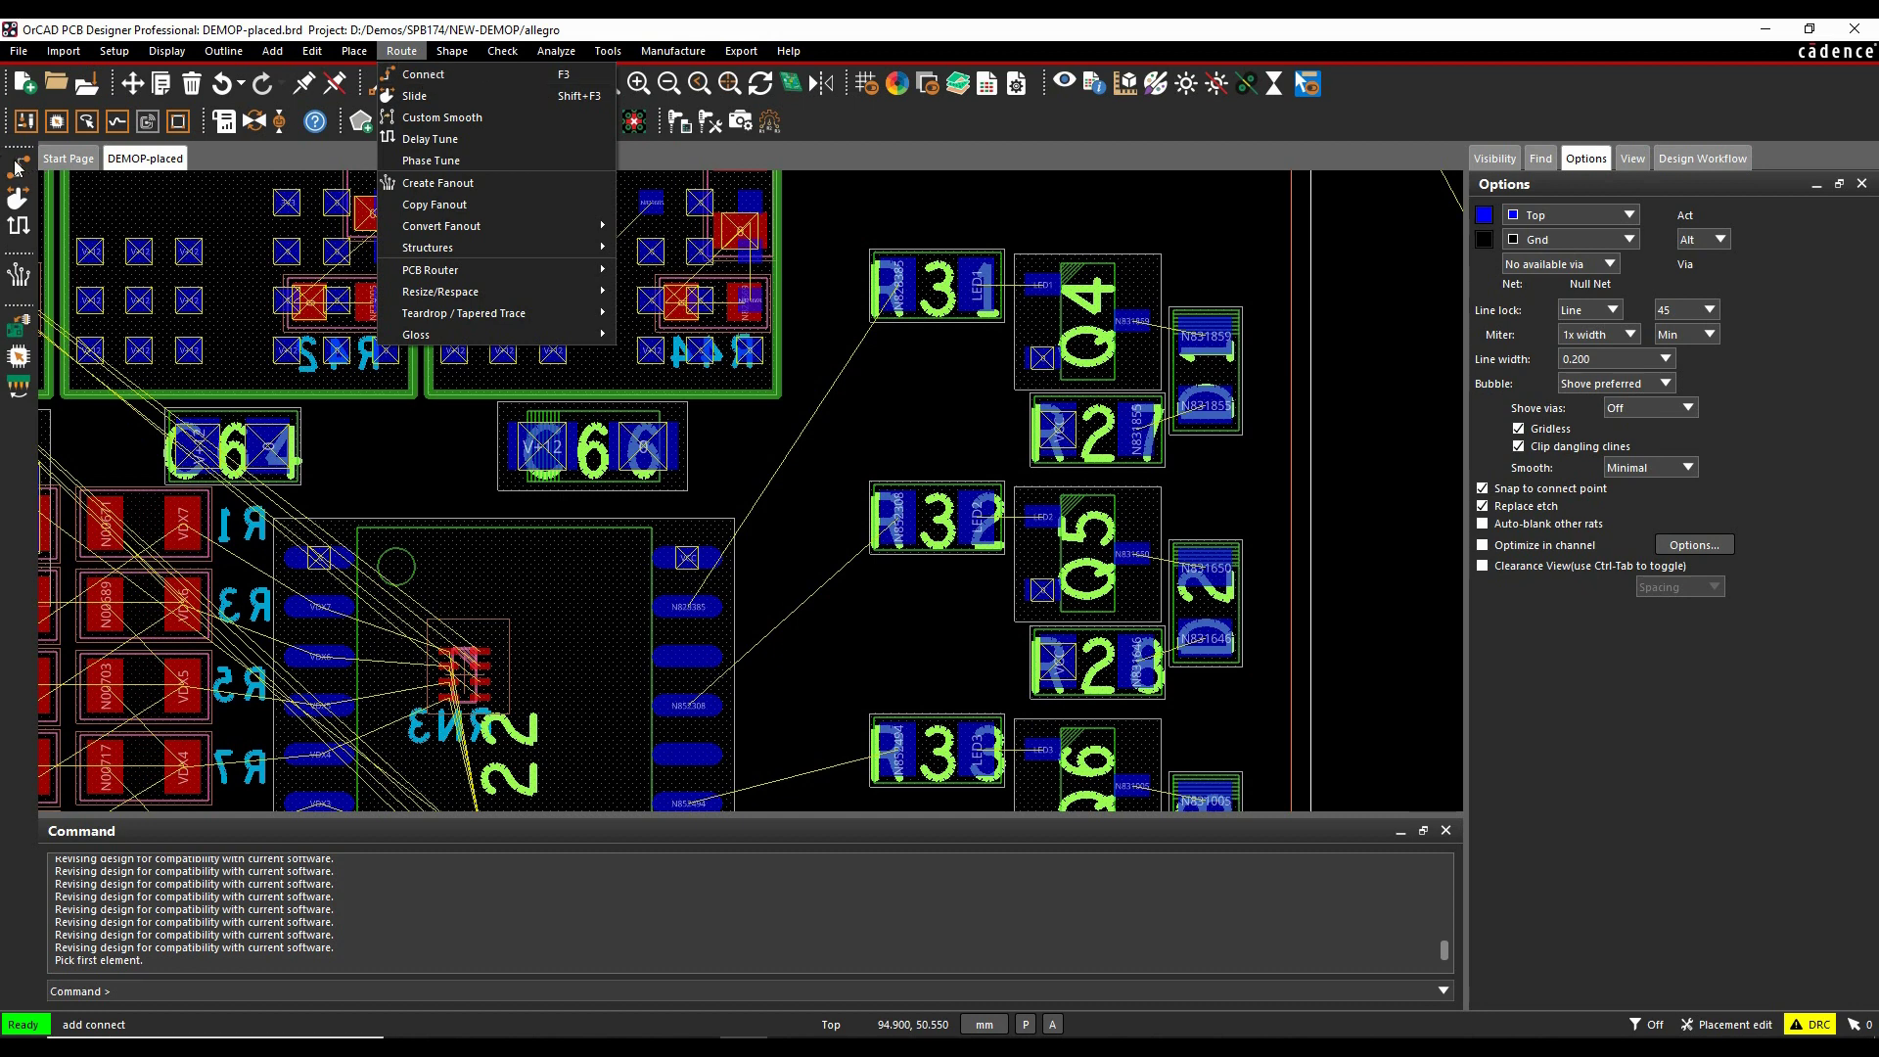
click(951, 202)
right_click(955, 174)
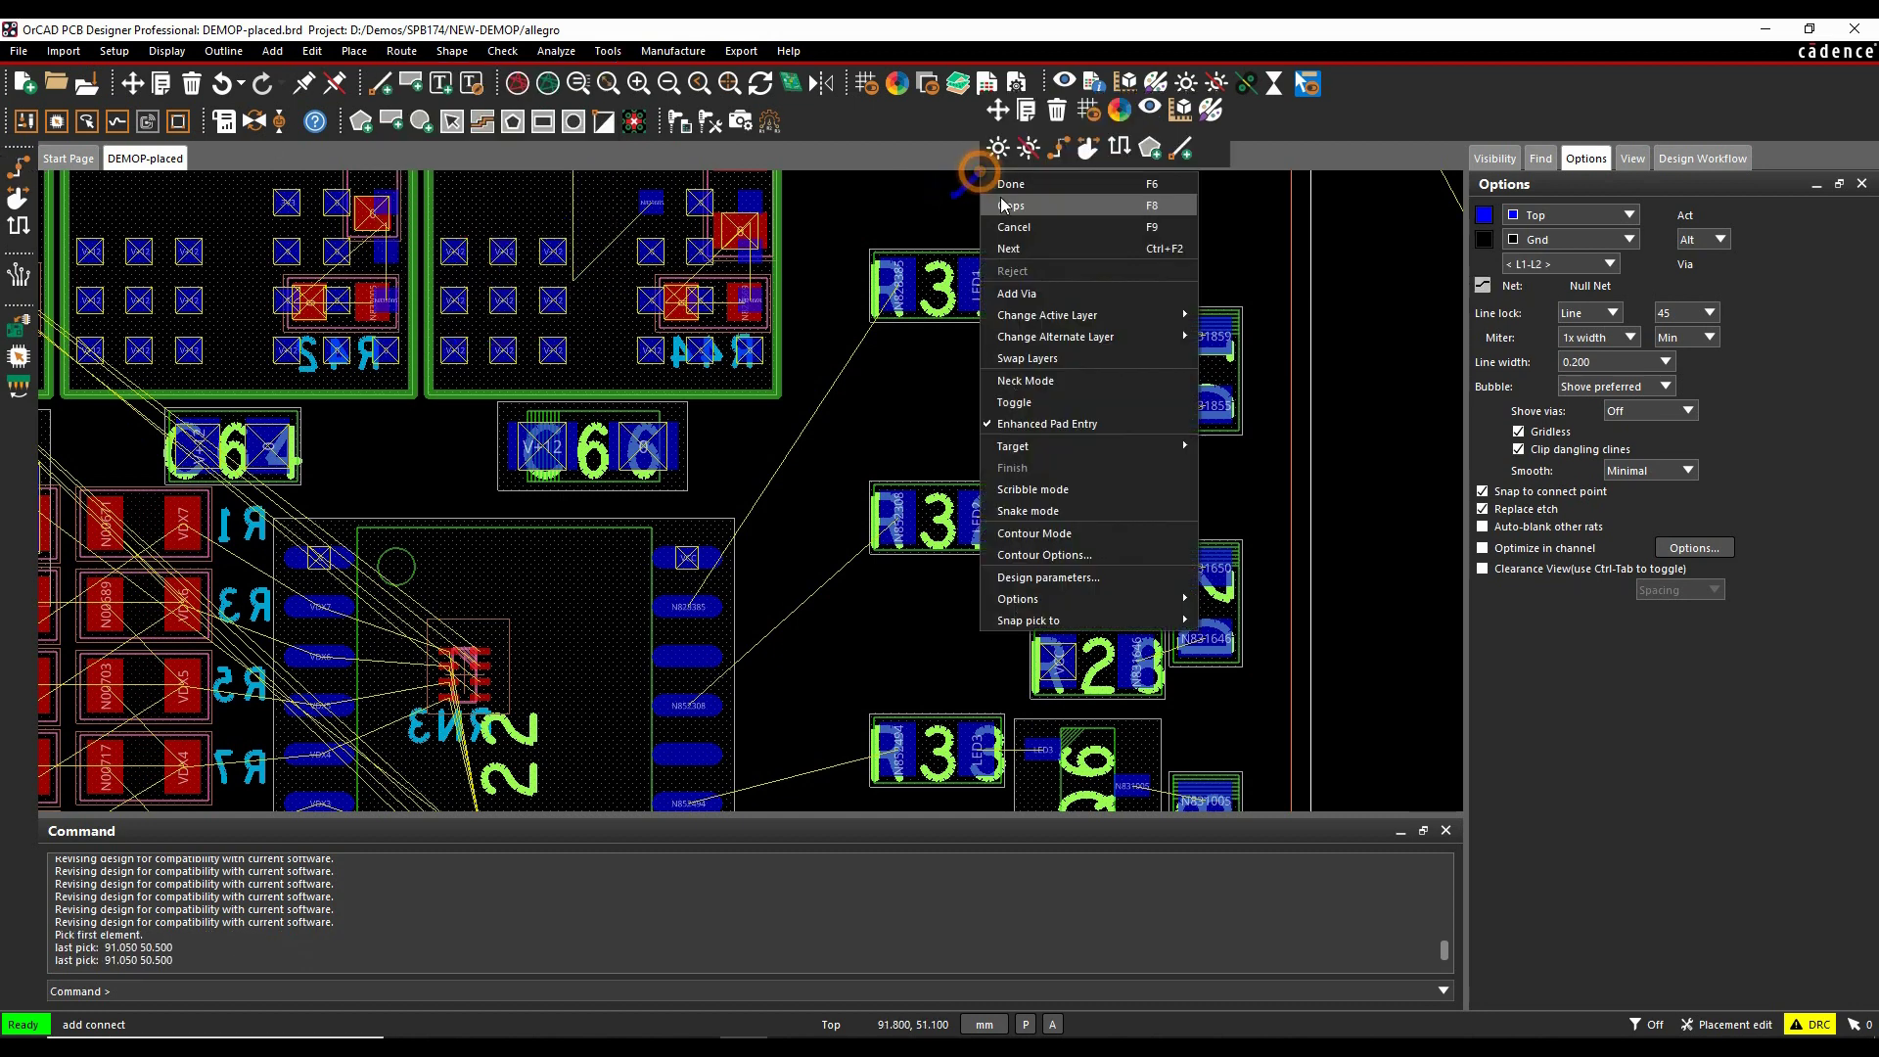
click(1003, 204)
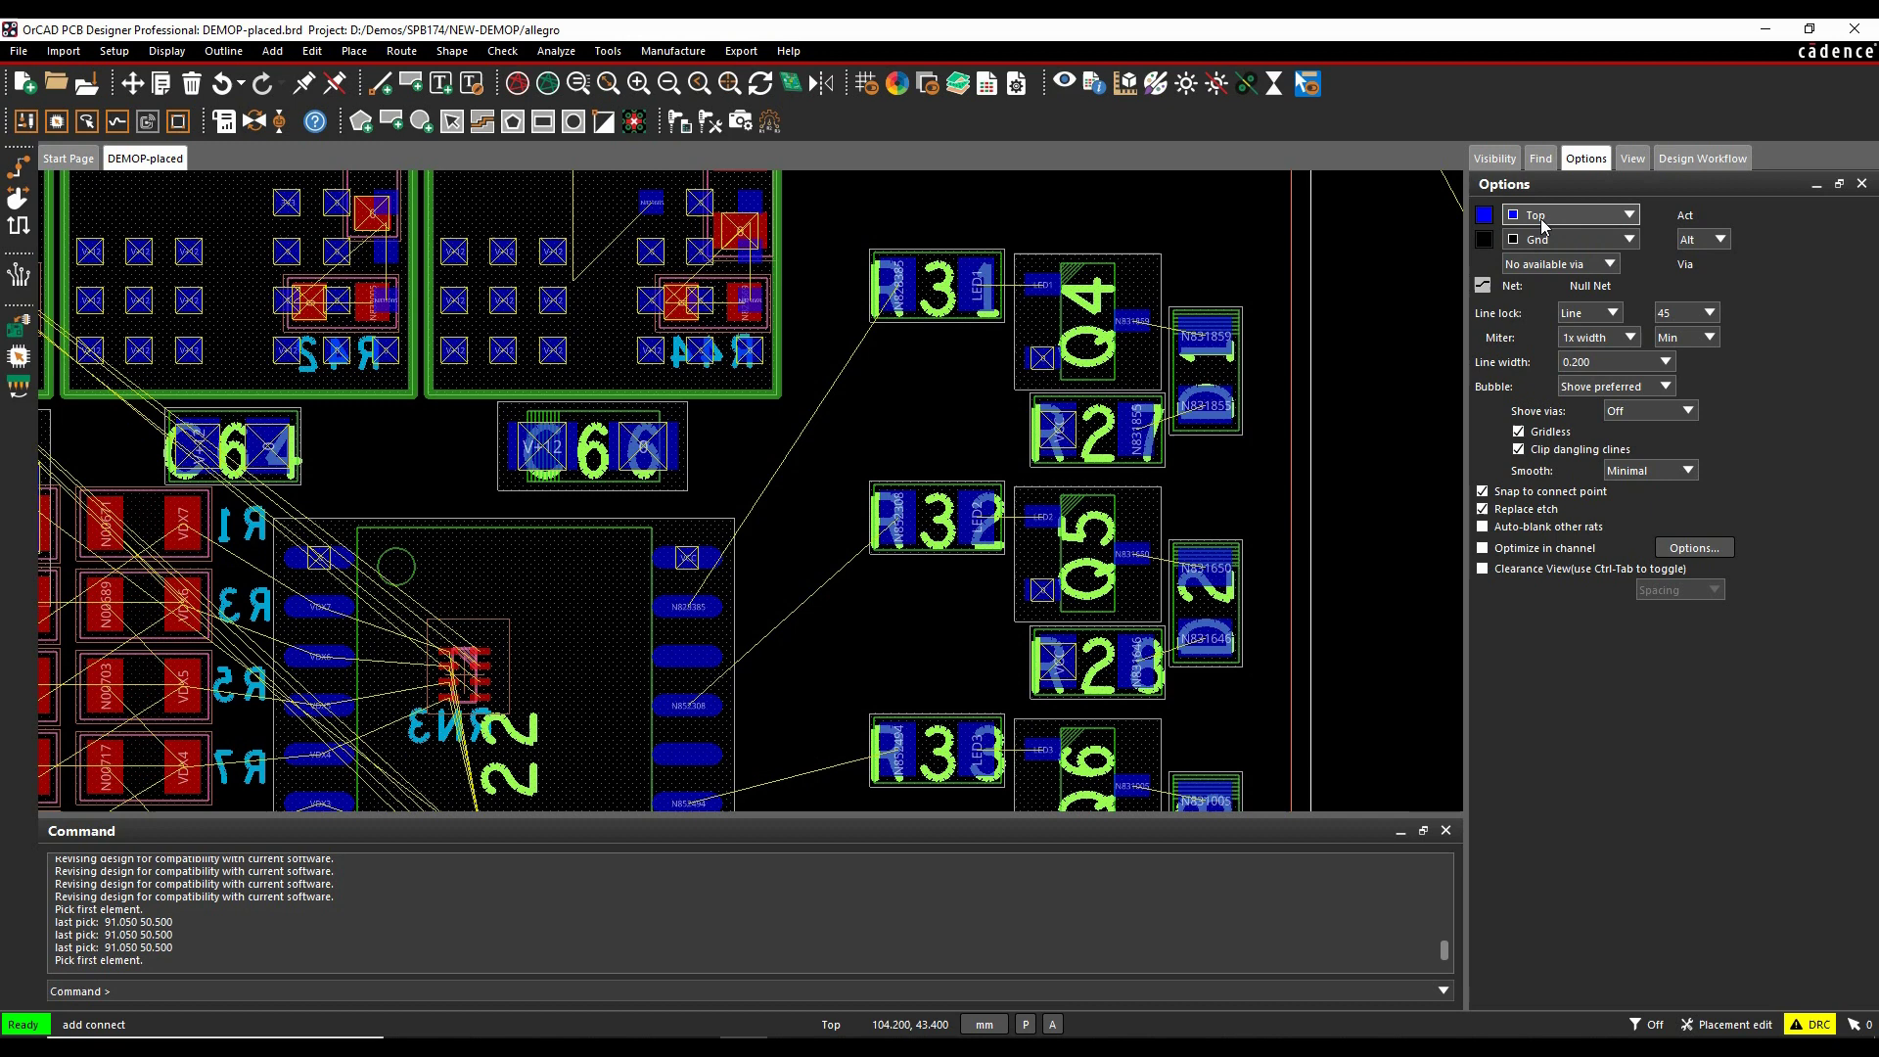
Change the alternate routing layer from Gnd to Bottom, keeping Top active
click(1588, 250)
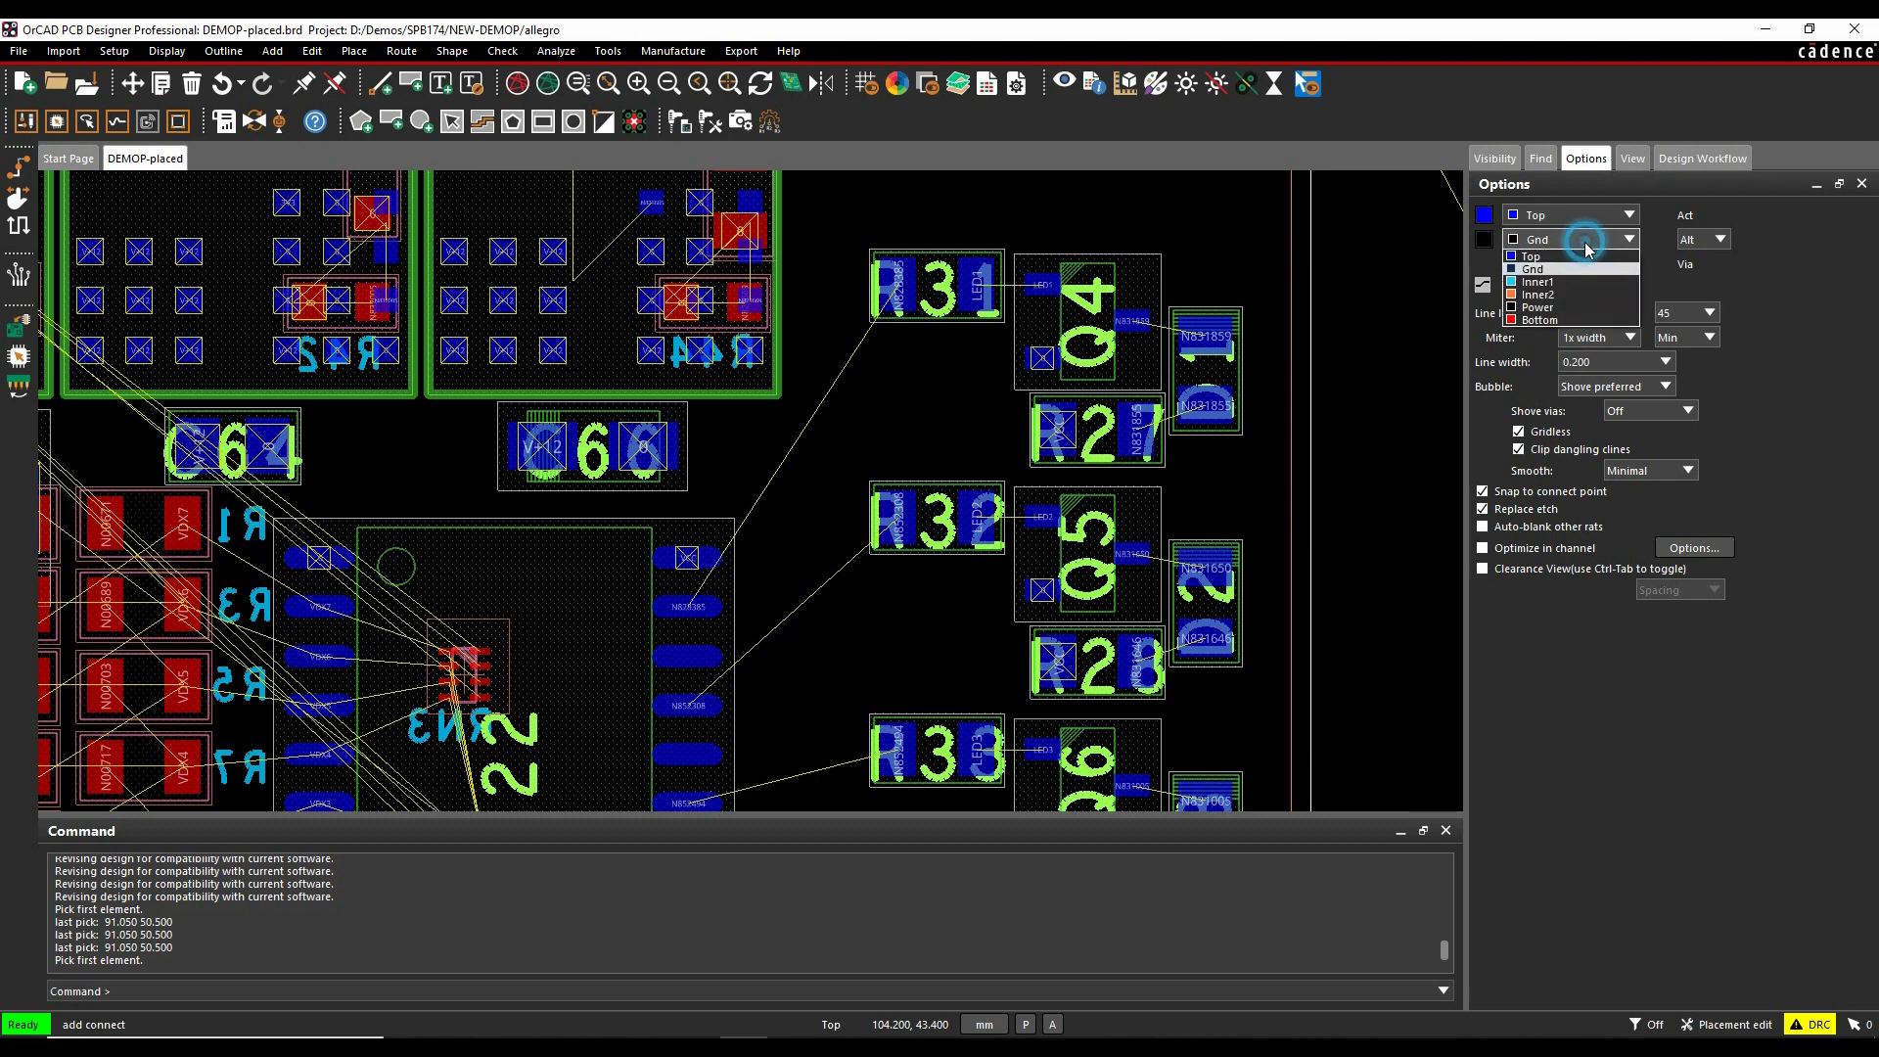
click(1569, 321)
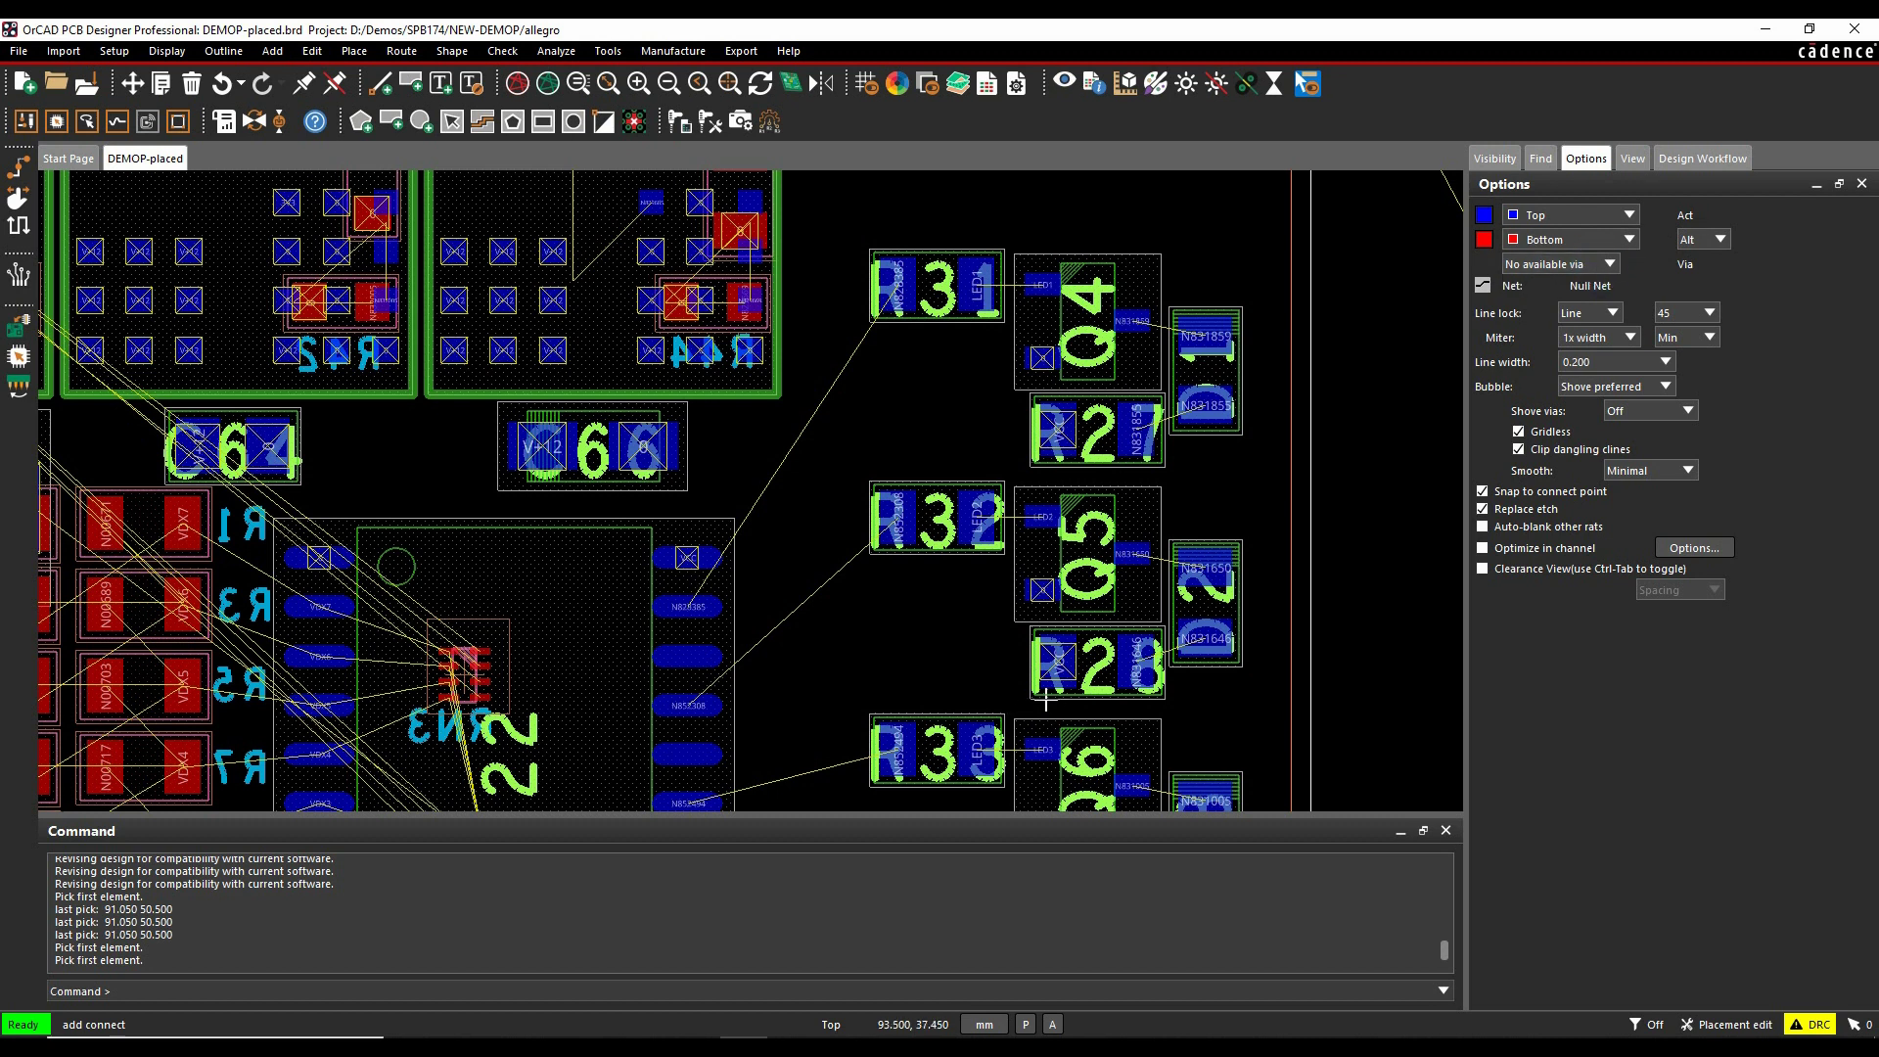
Route net N852308 with VIA-0_5-0_2 vias, hopping Top to Bottom, Top, then Bottom
click(695, 699)
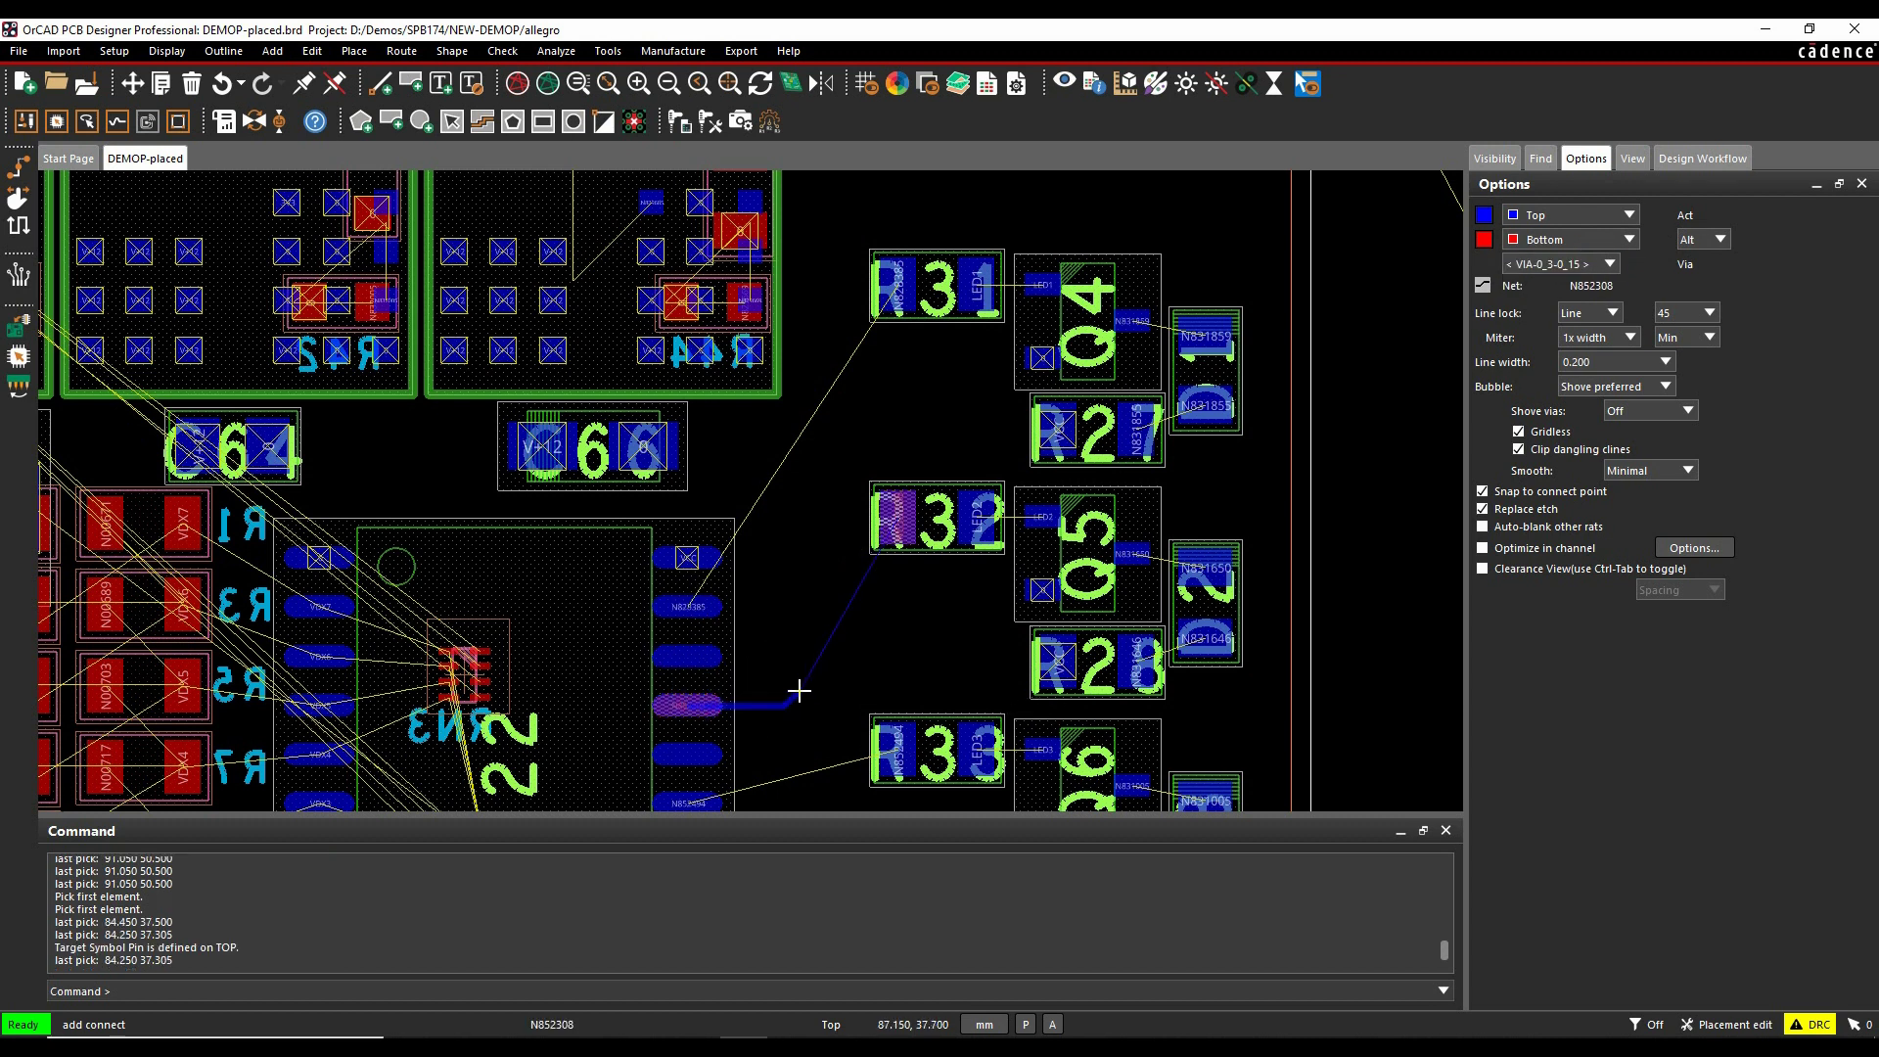
click(1547, 264)
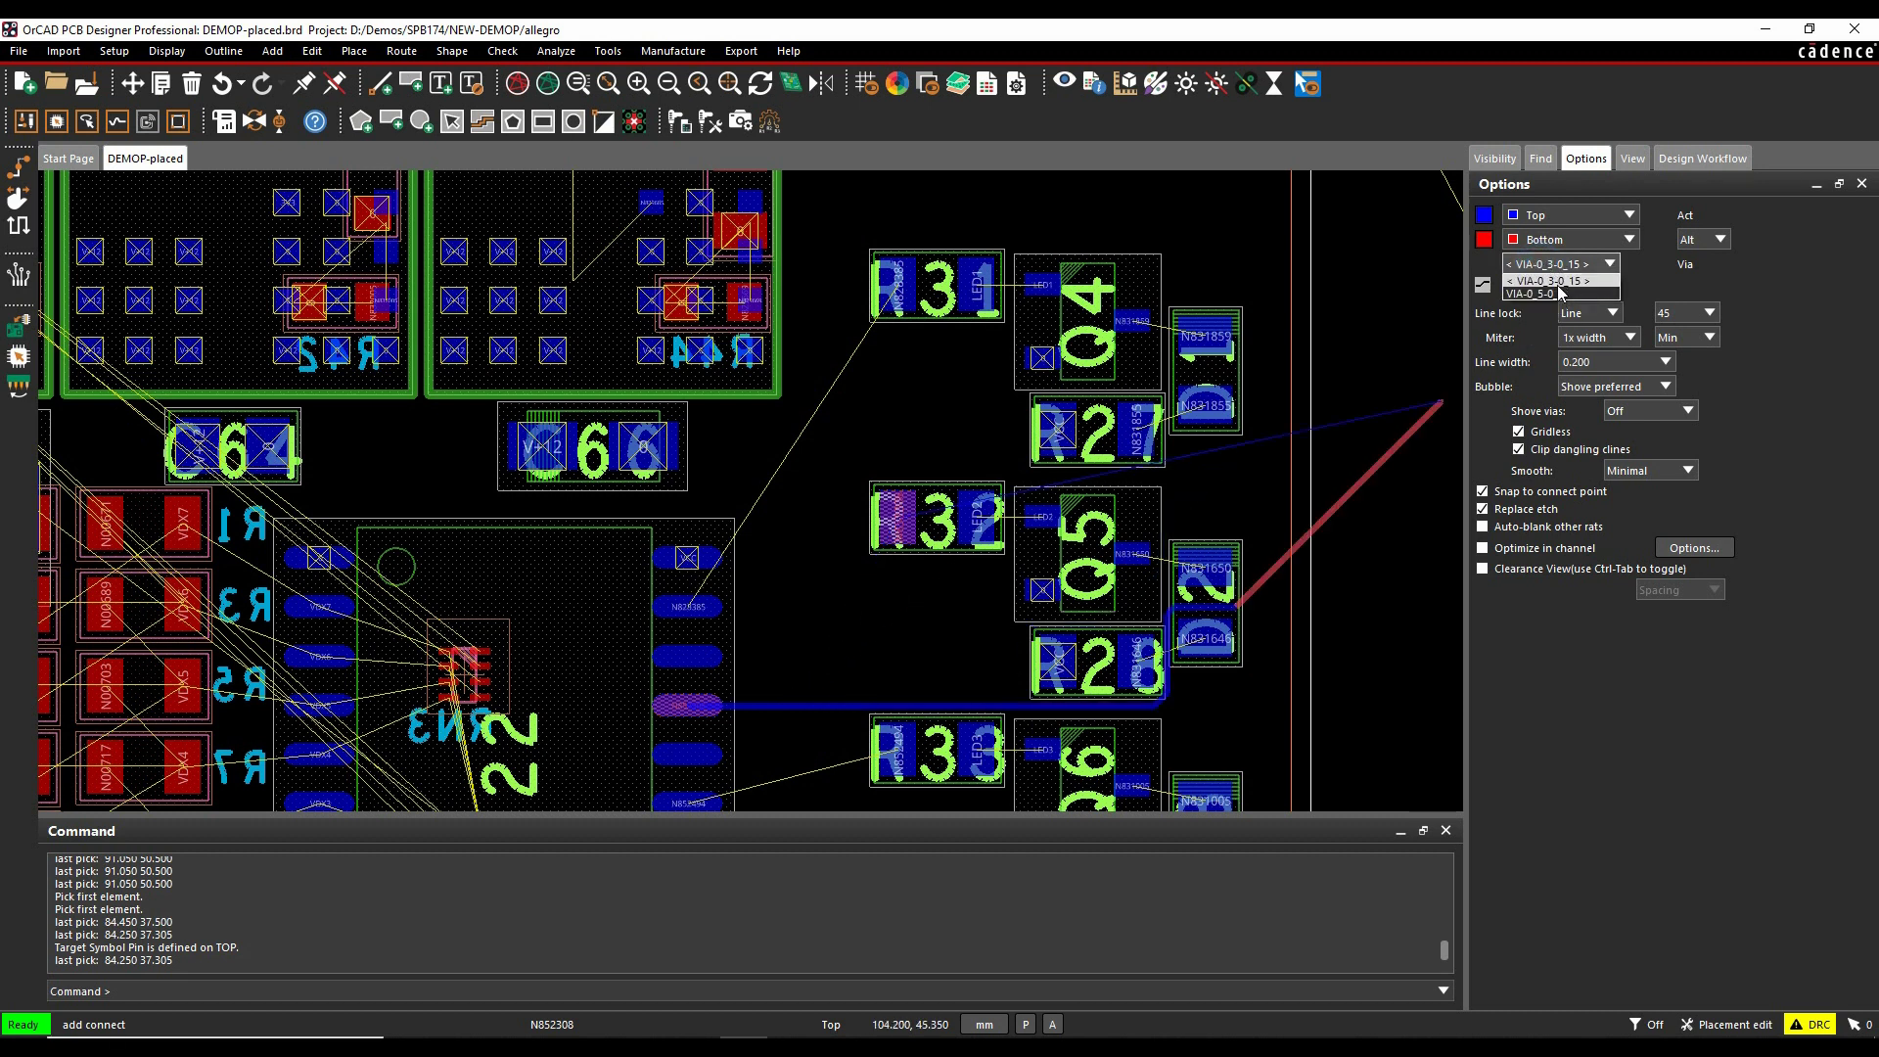
click(1556, 293)
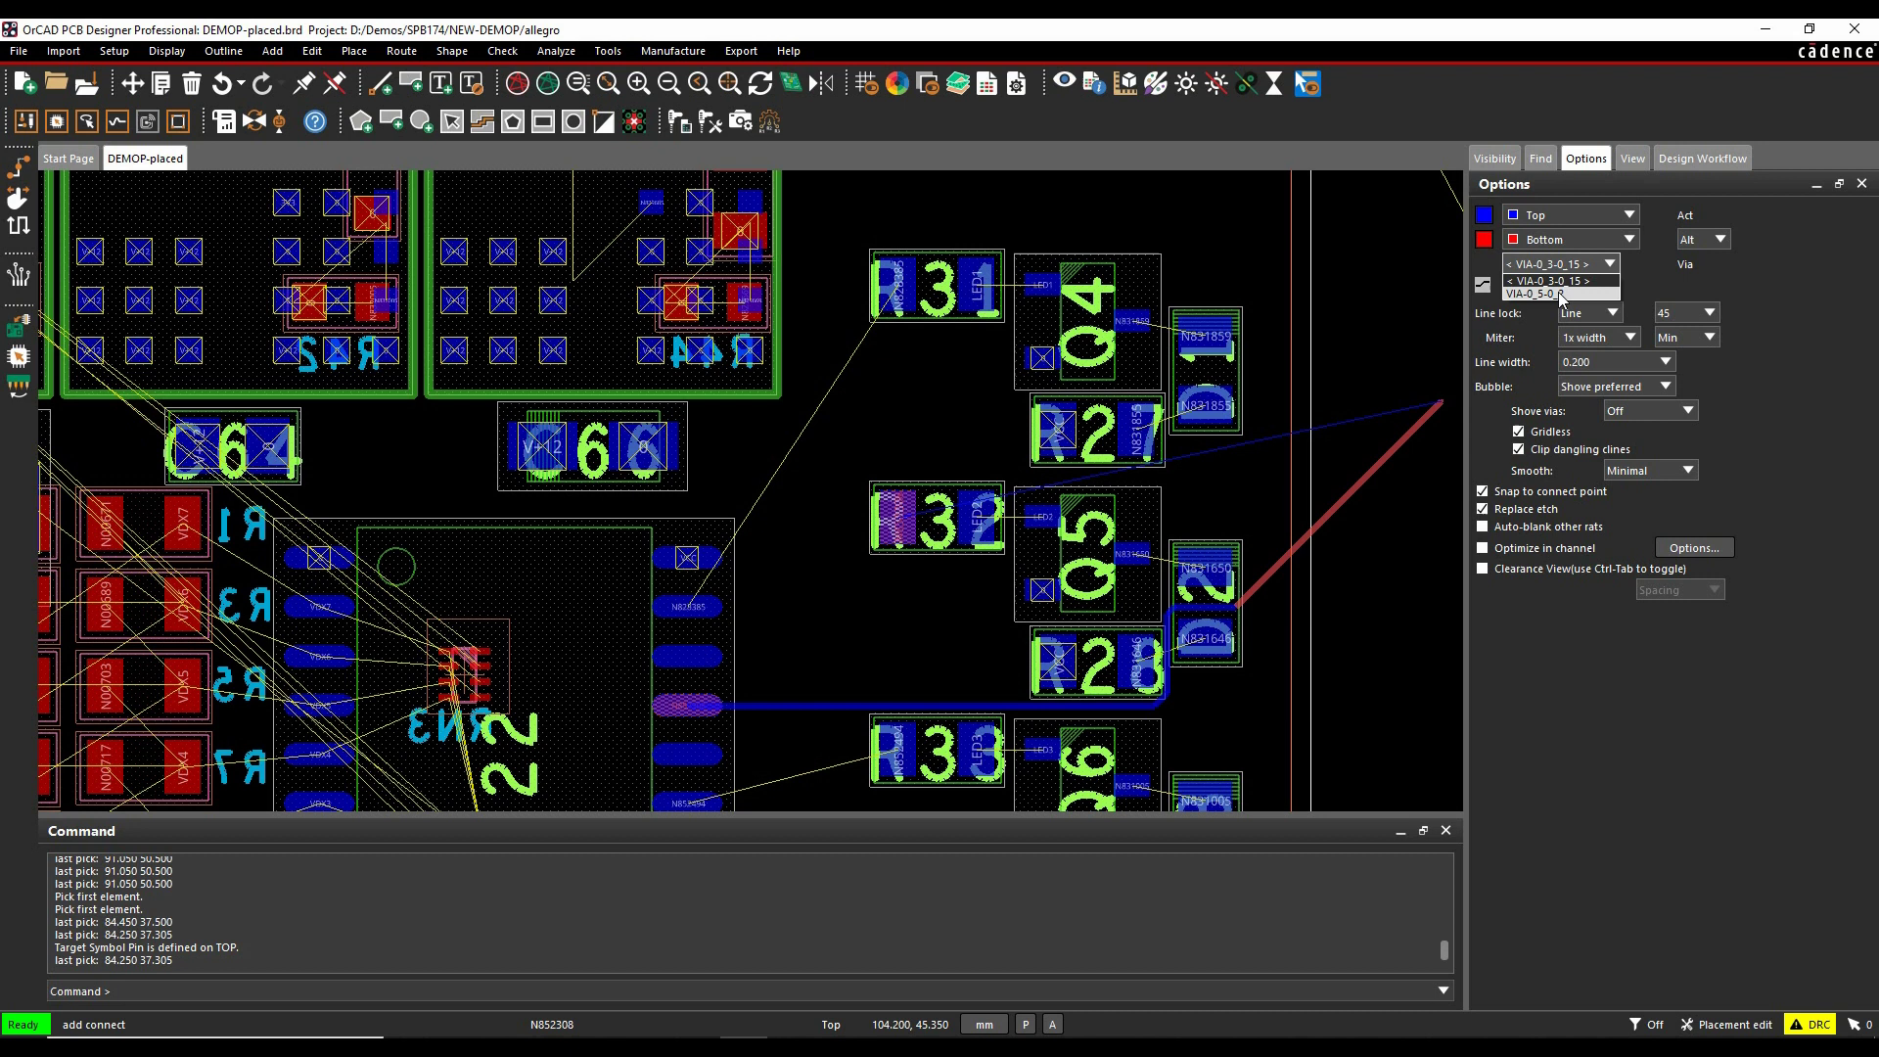
double_click(897, 658)
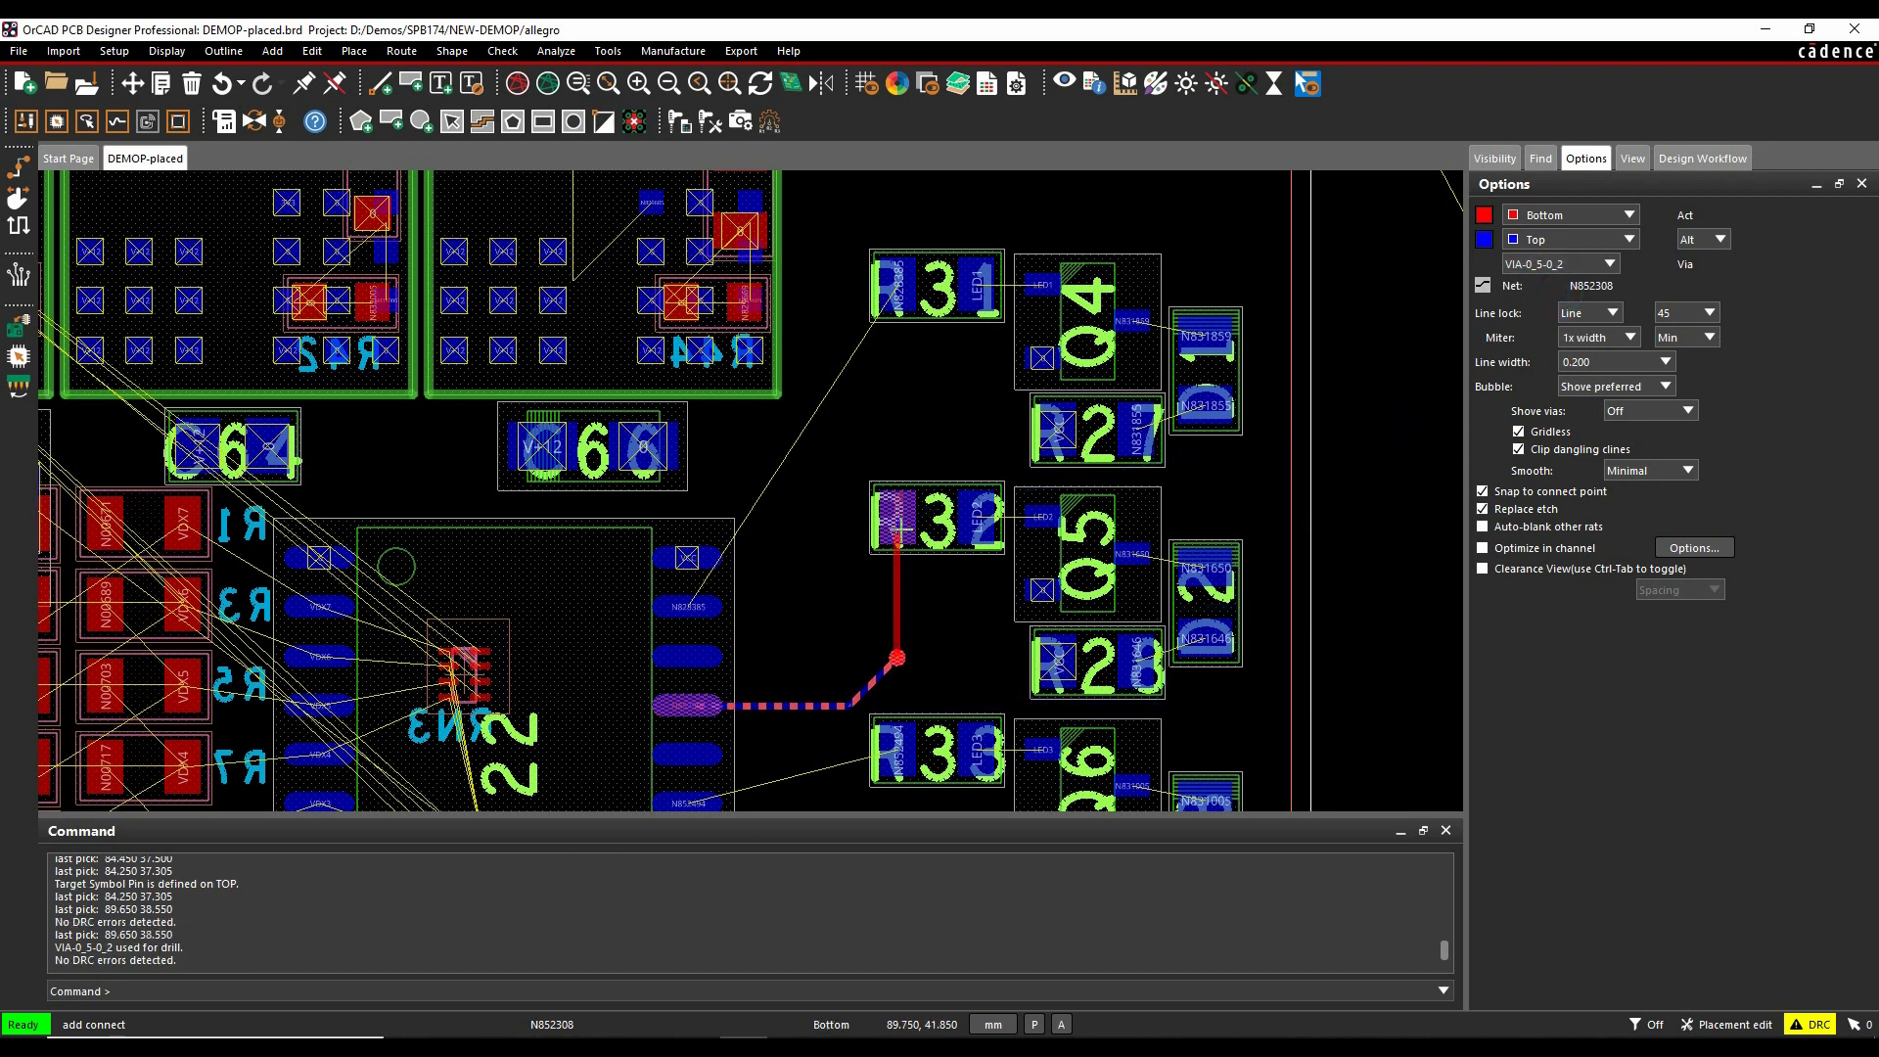
double_click(896, 588)
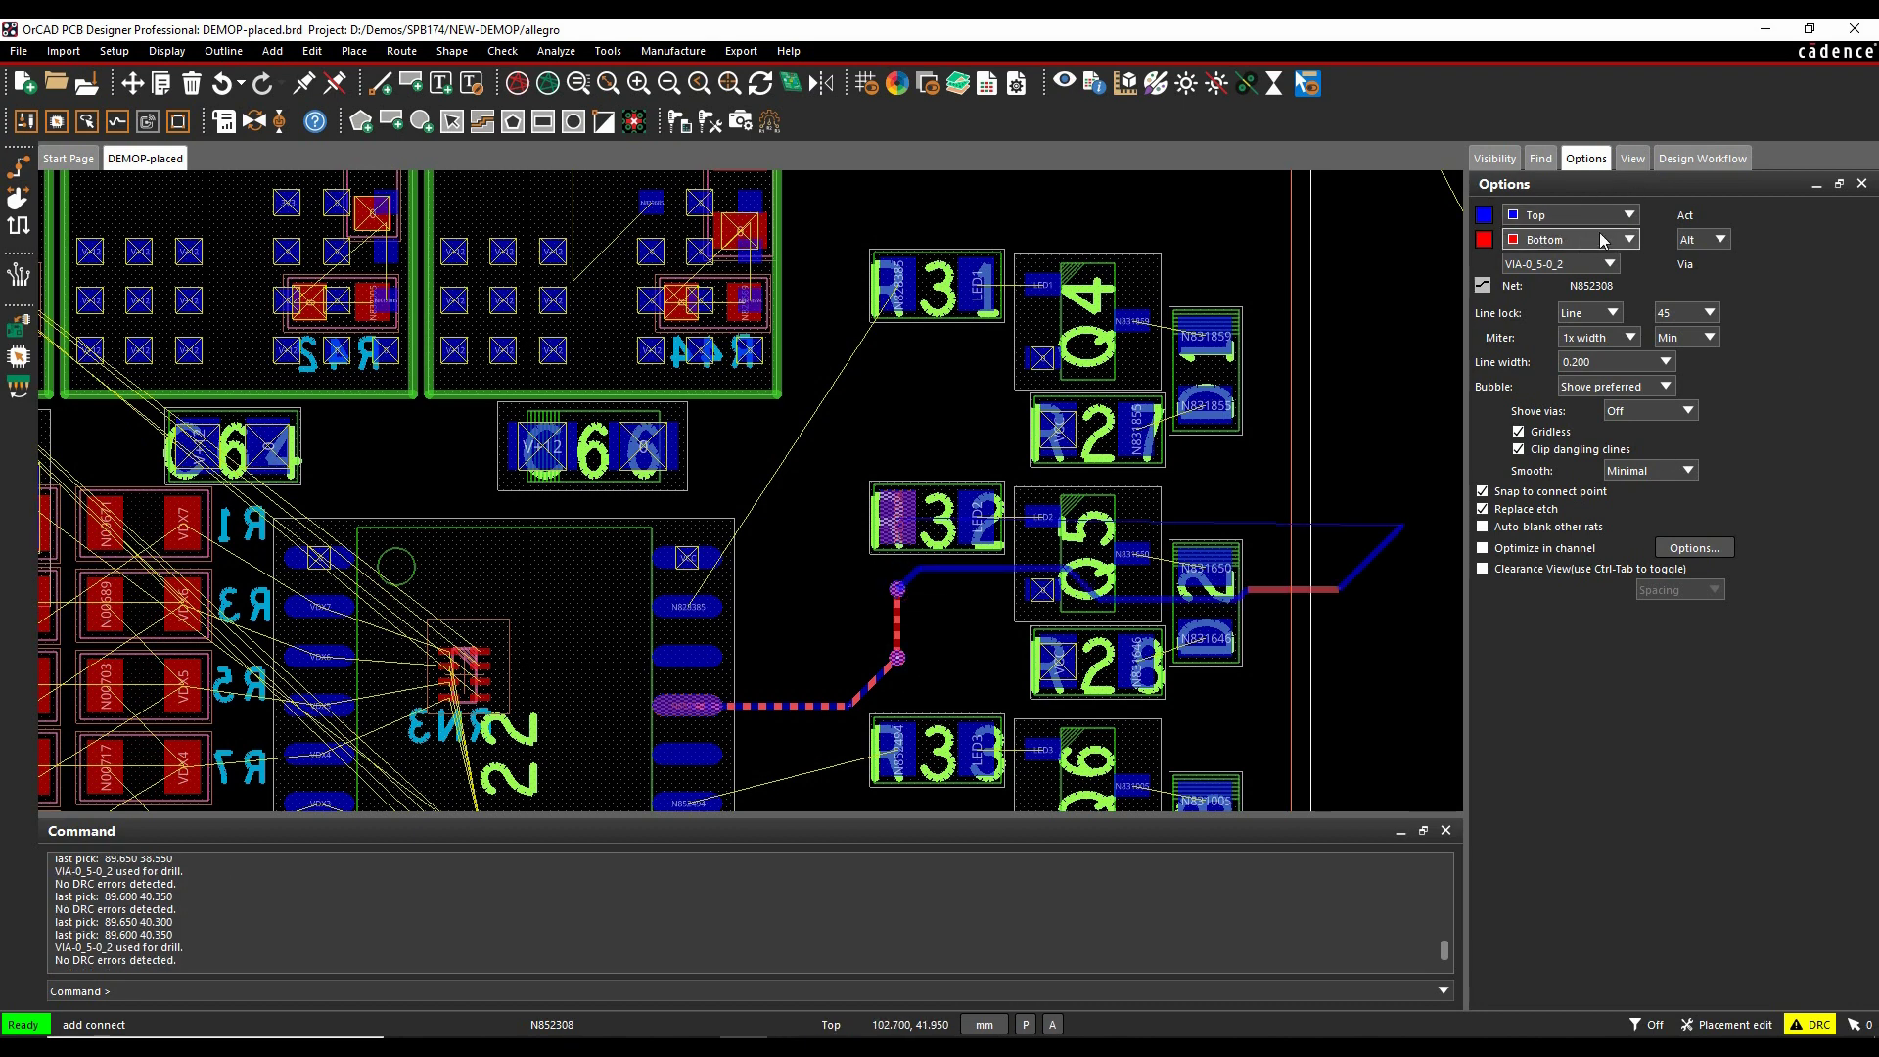
double_click(815, 589)
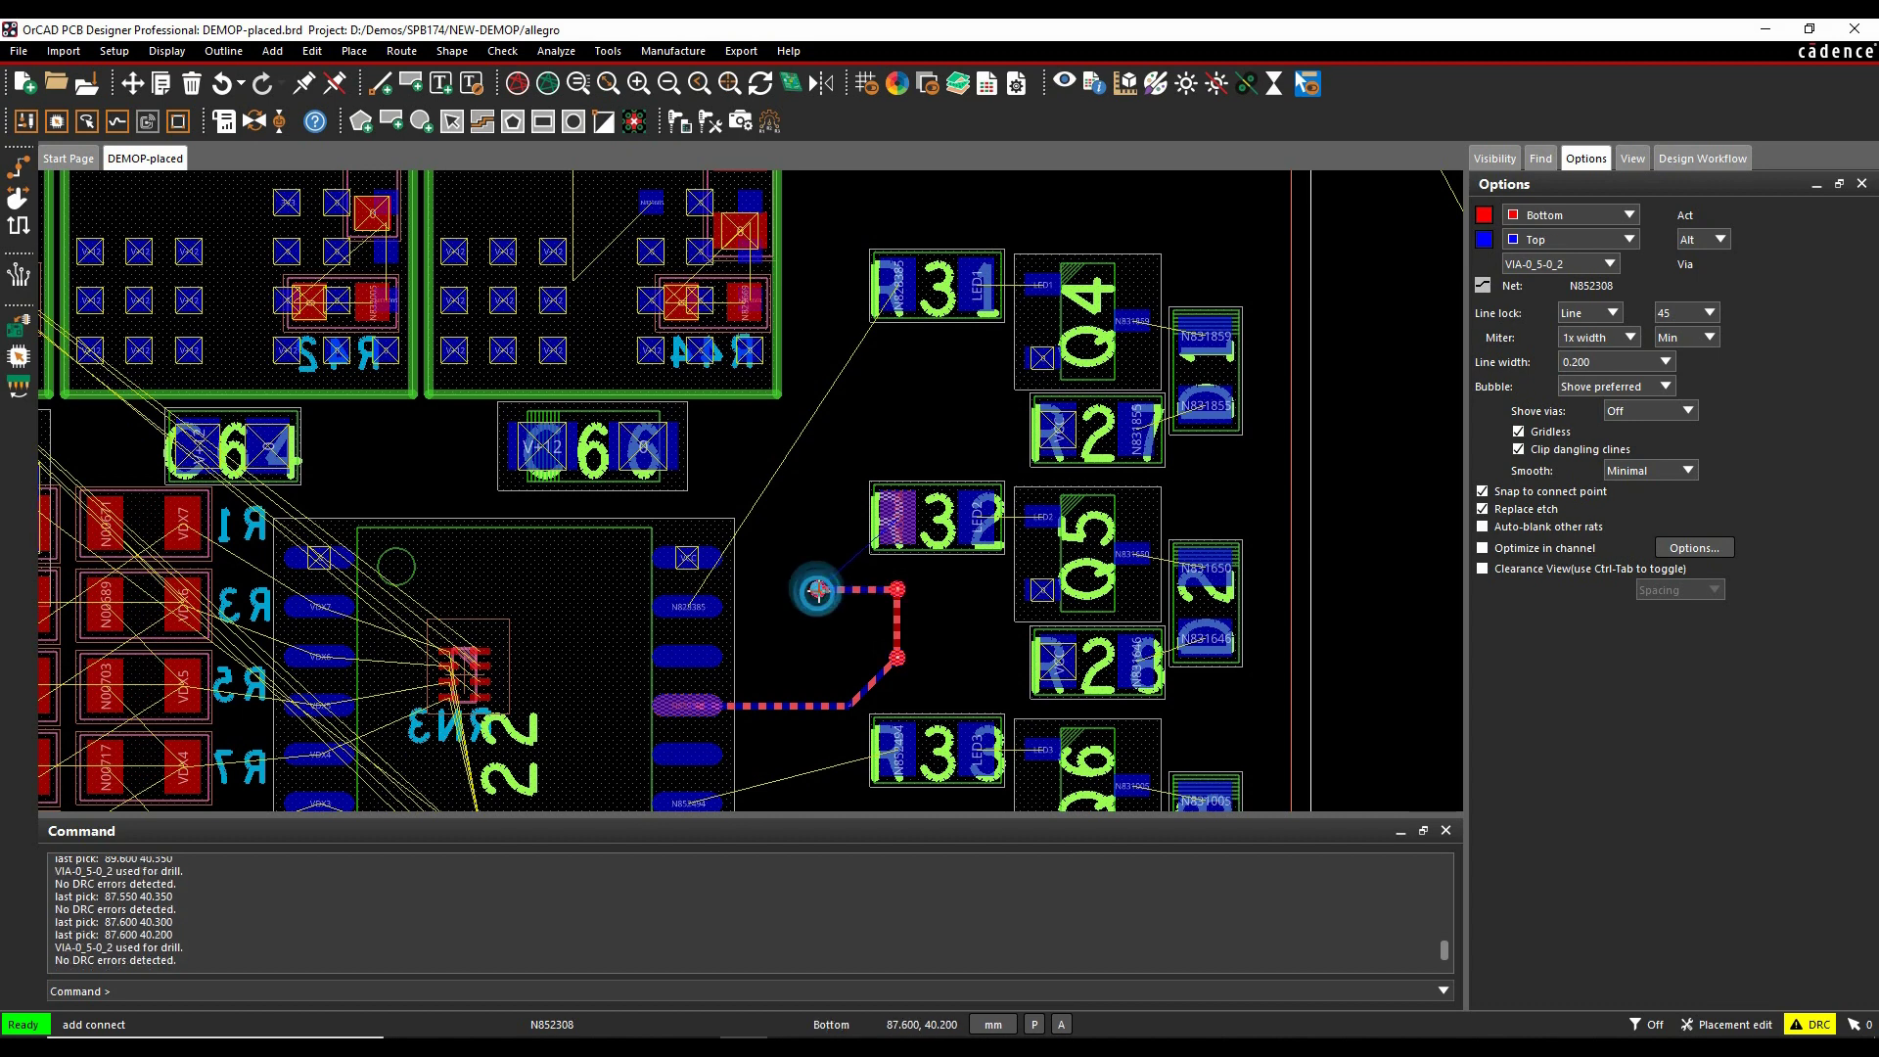
Make Inner1 active and Inner2 alternate, adding buried vias between them
right_click(825, 526)
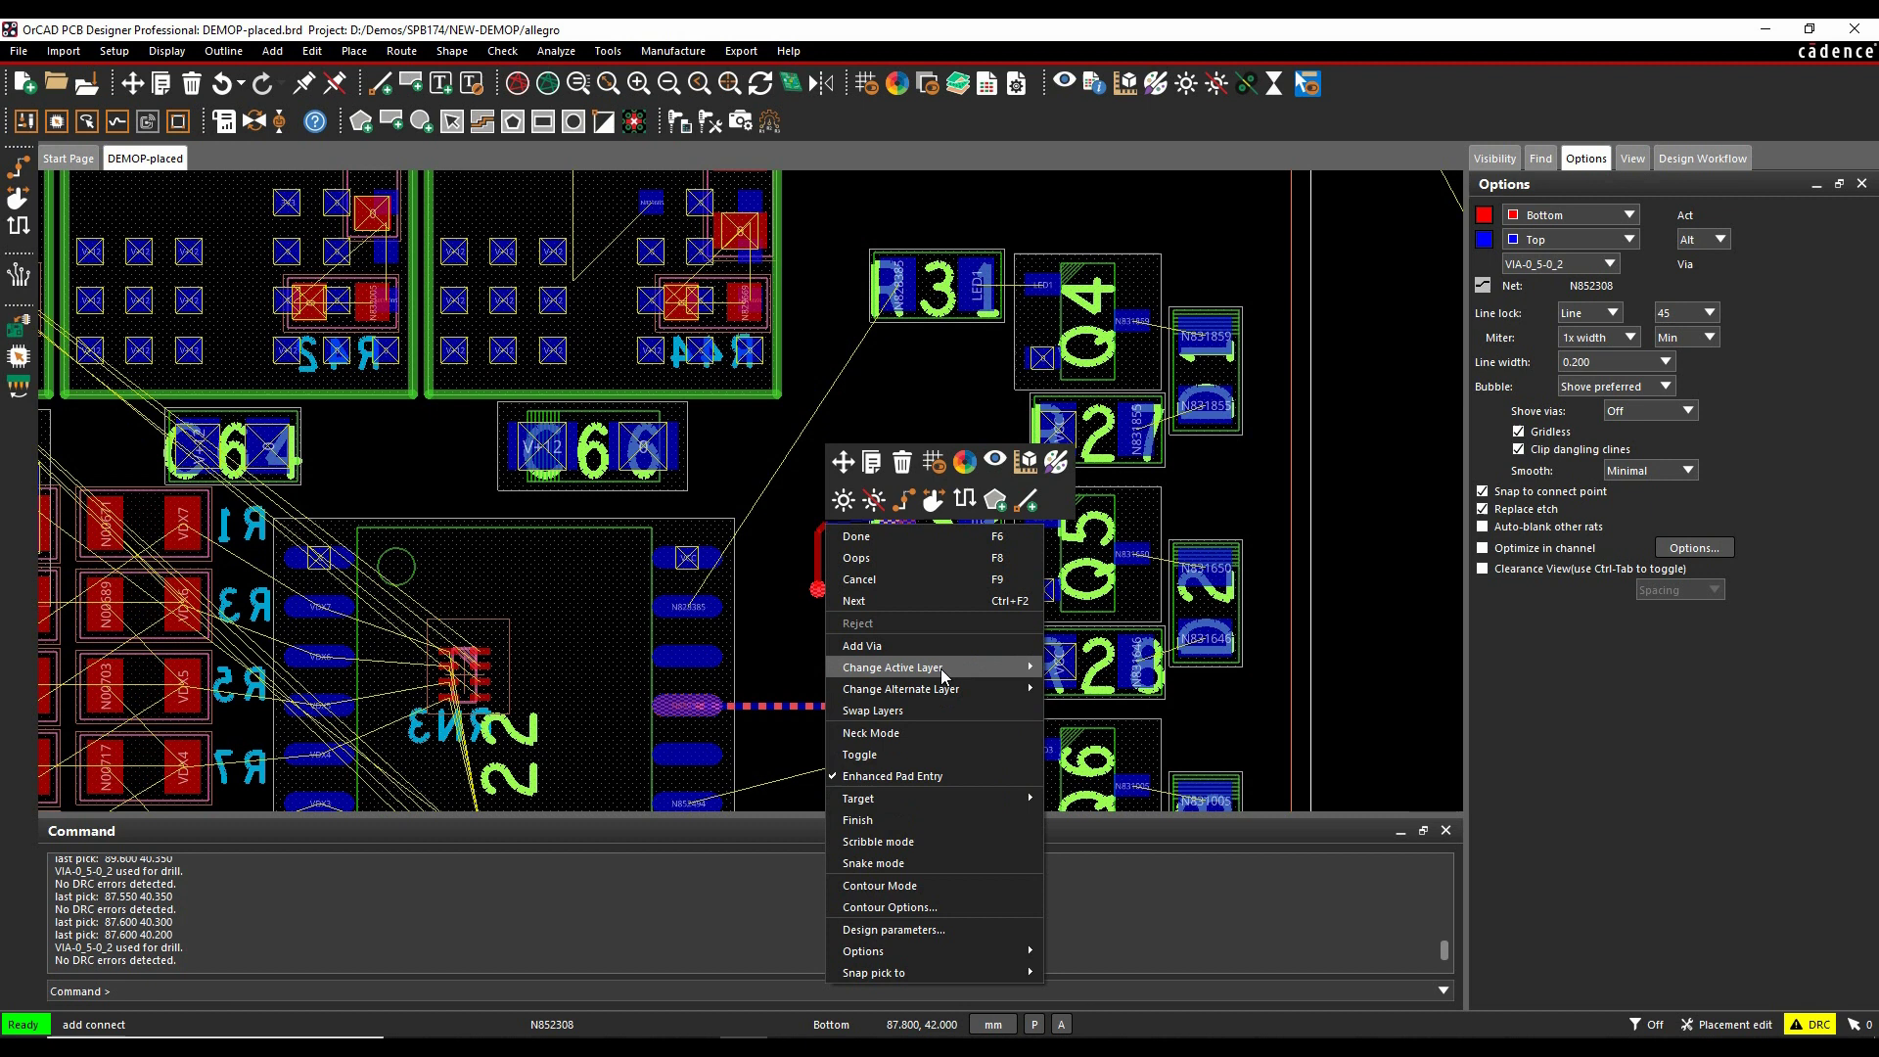
mouse_move(943, 675)
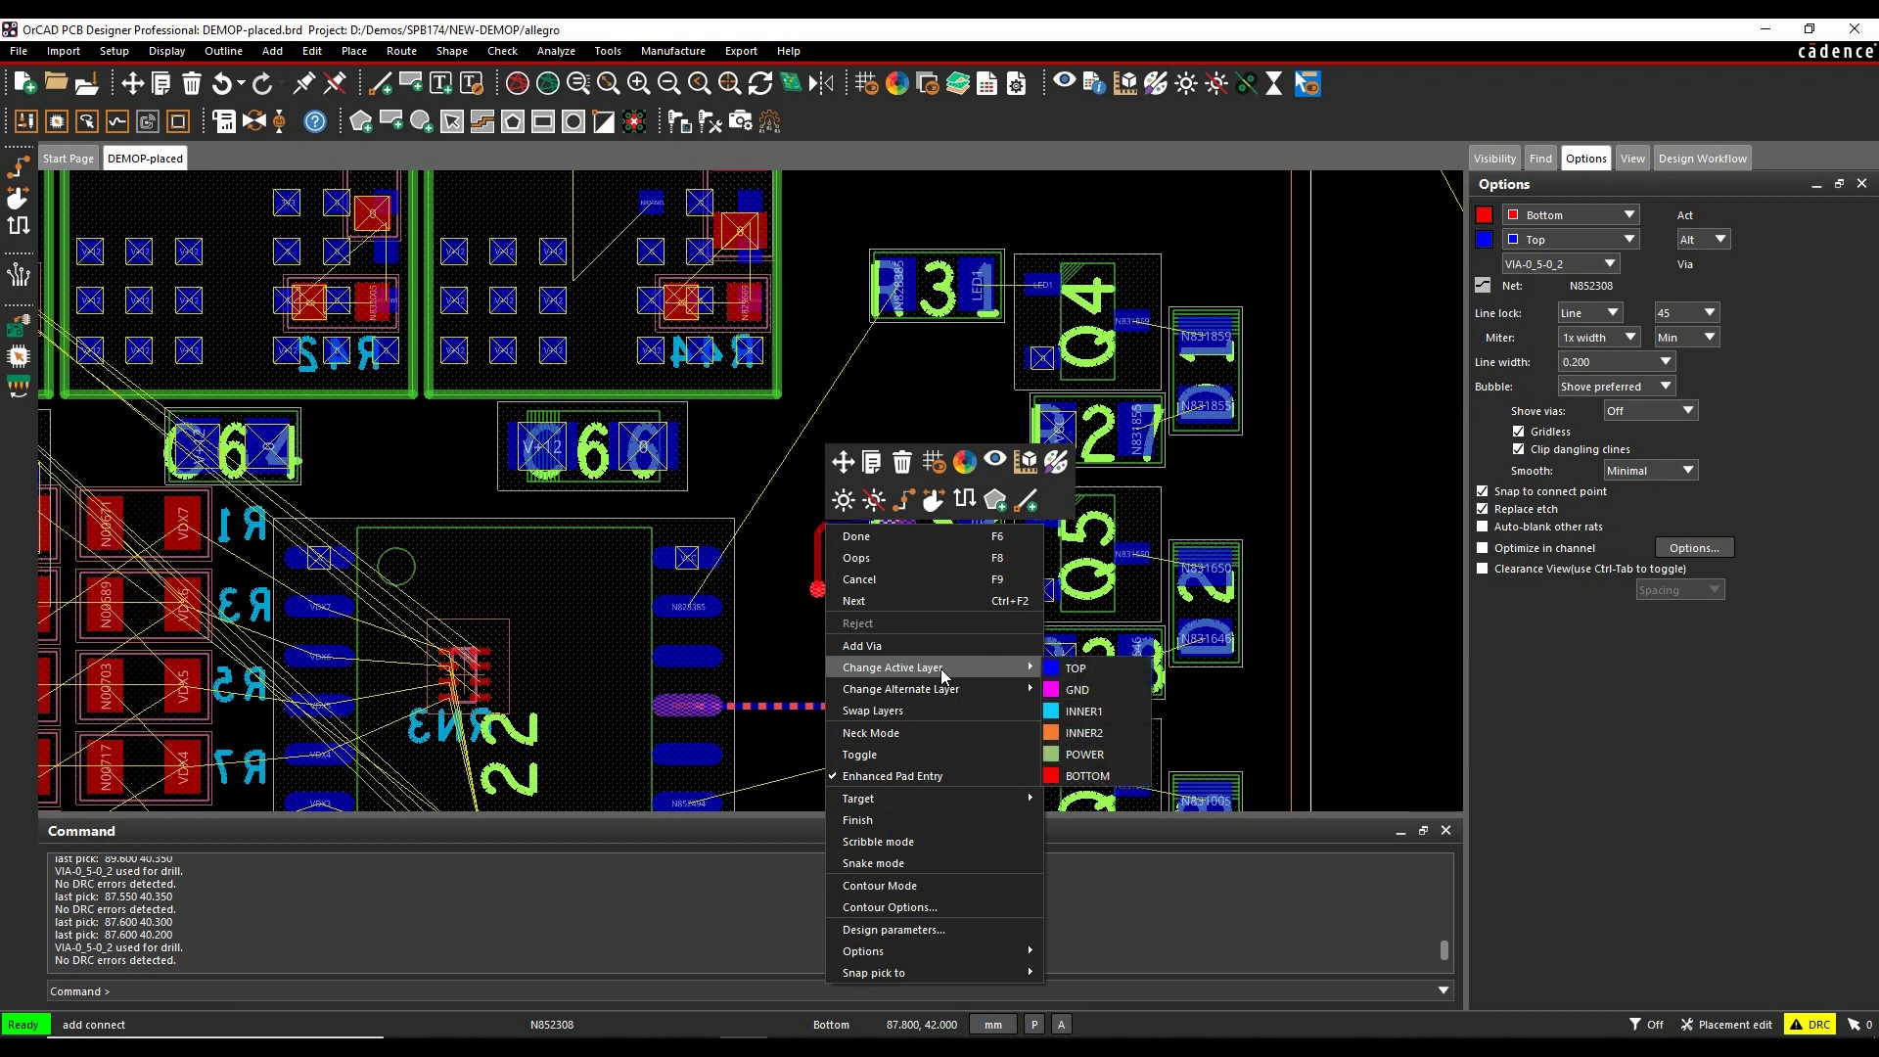
click(1105, 717)
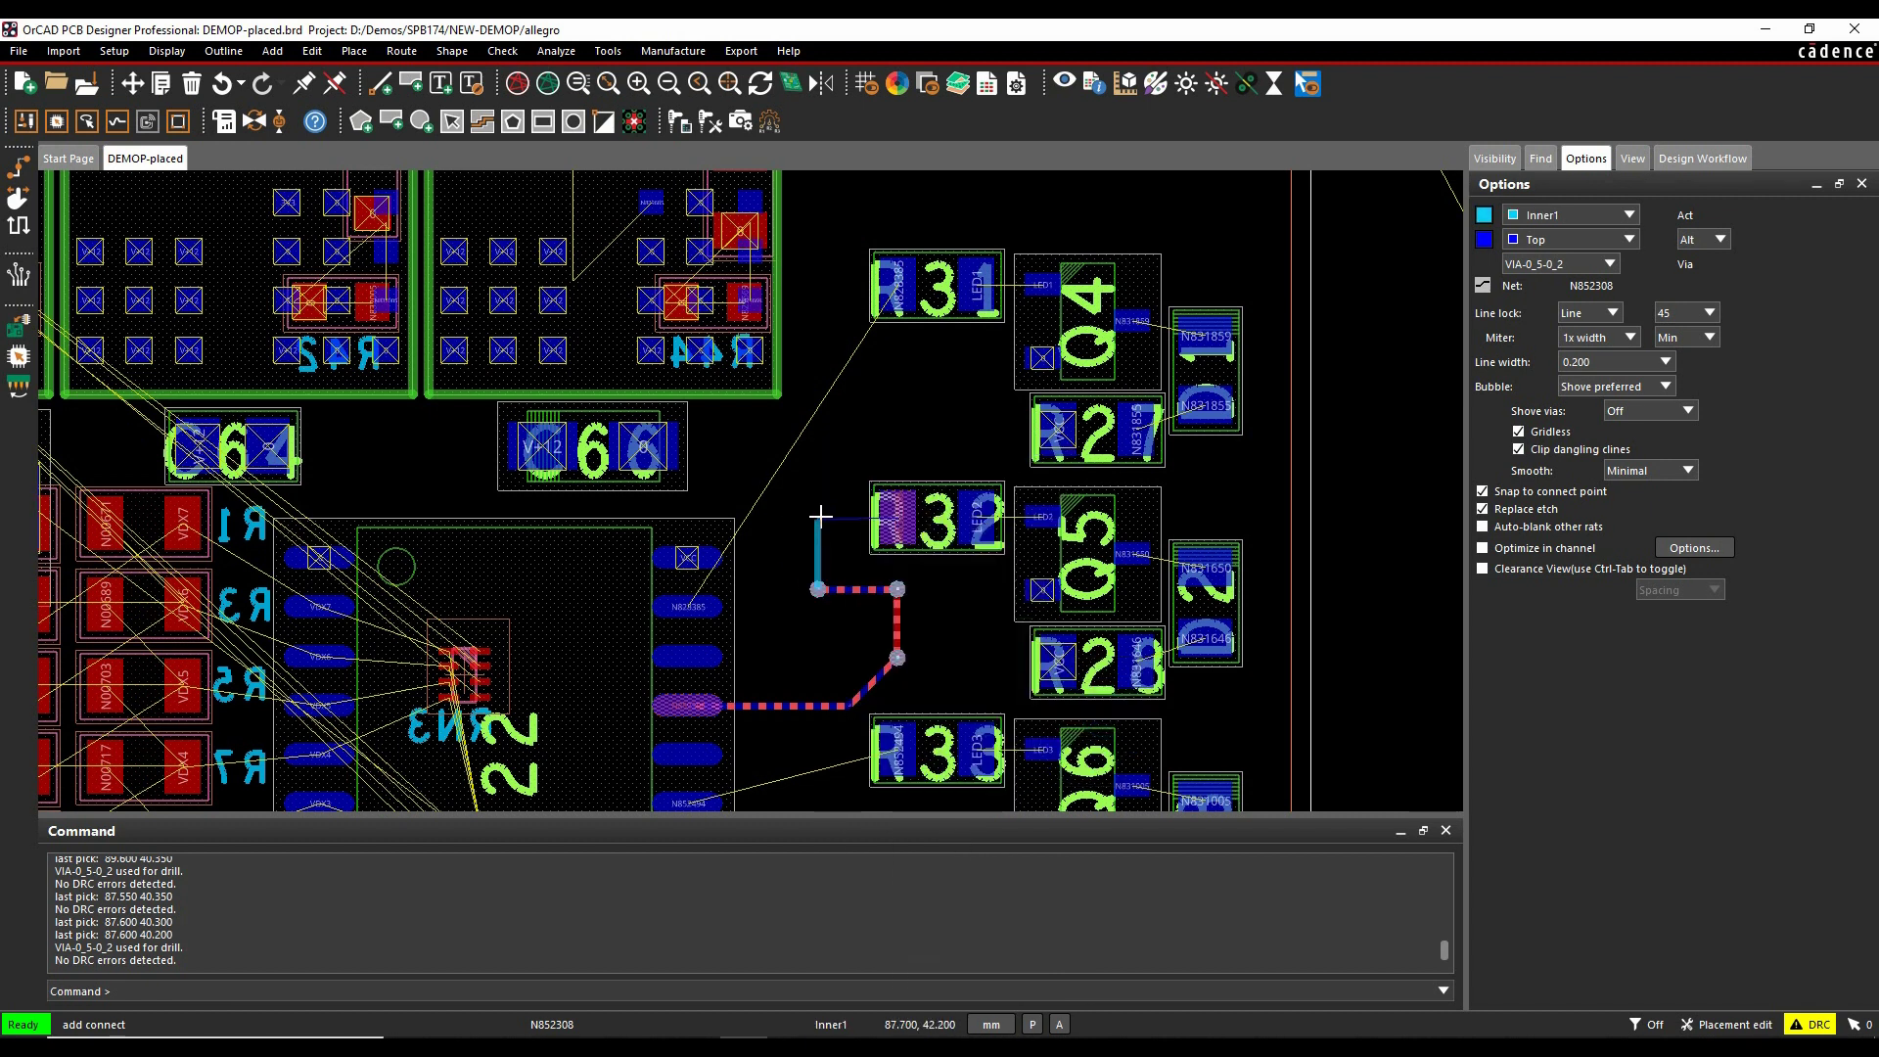
click(1629, 240)
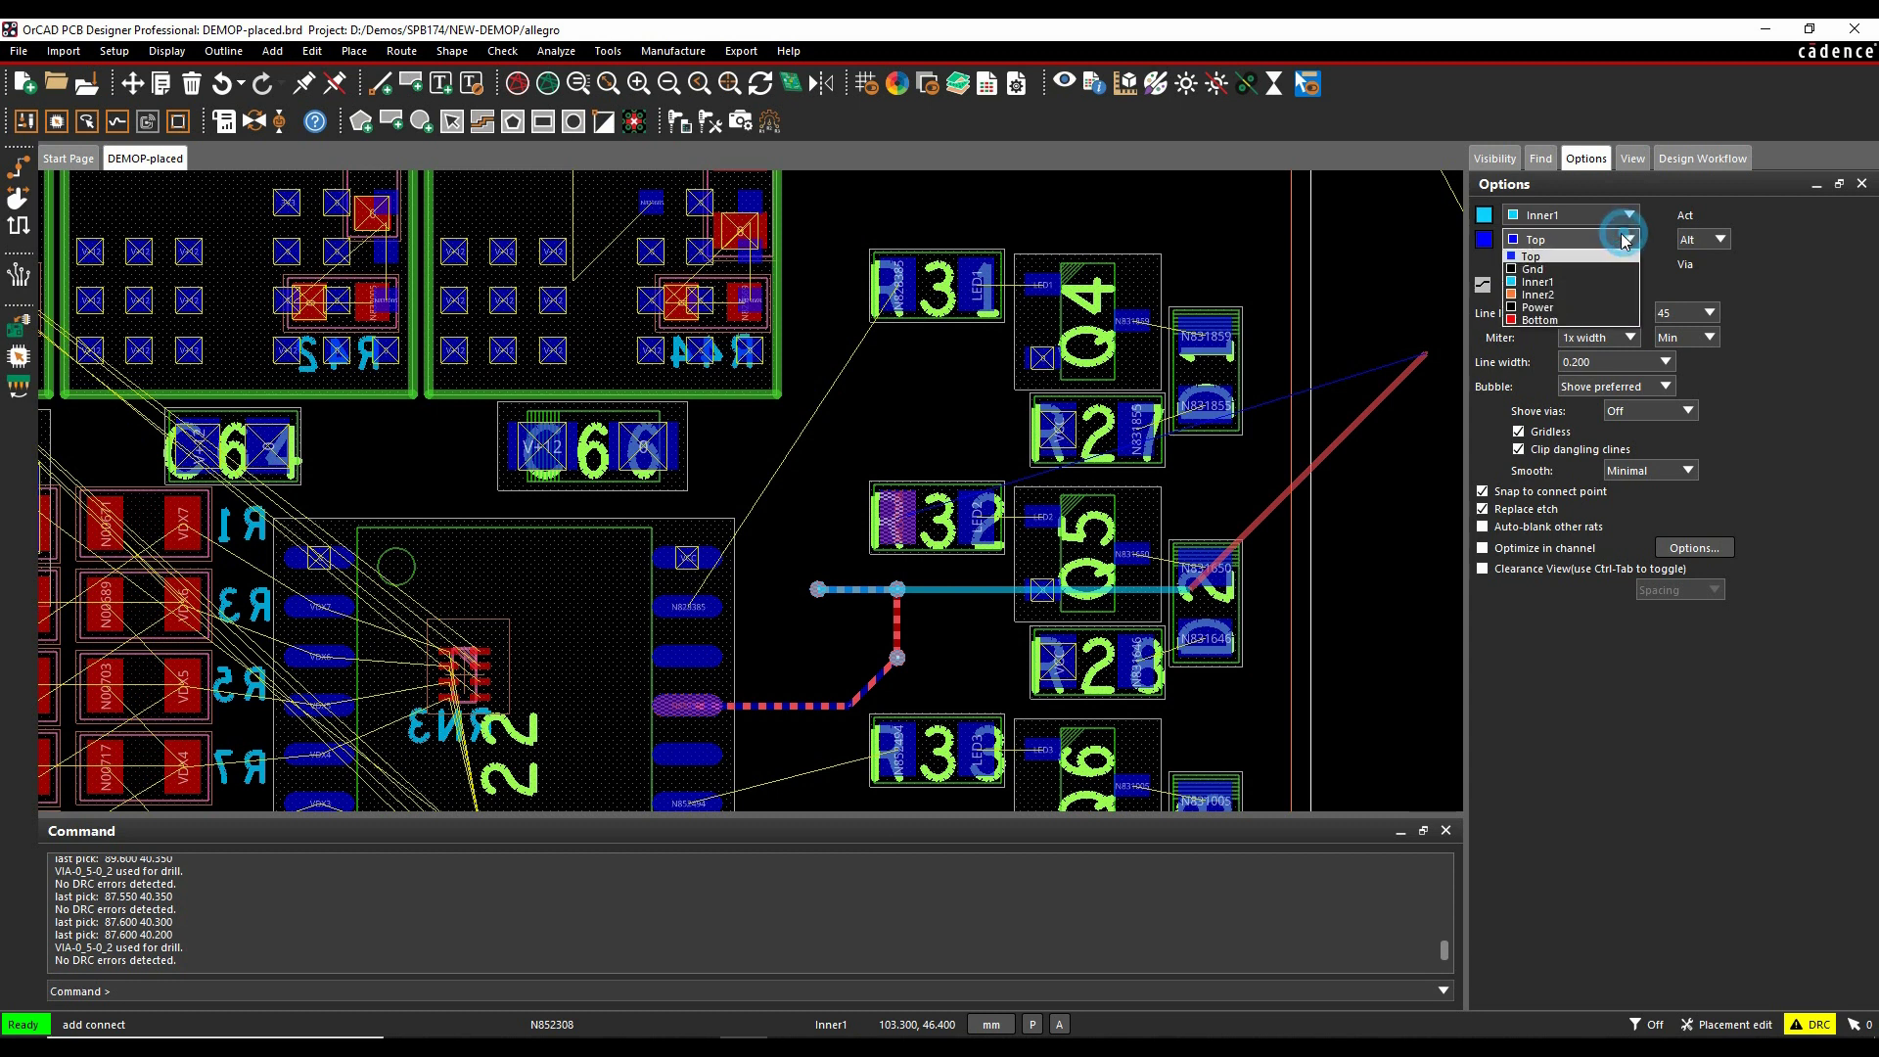
click(1578, 295)
double_click(818, 513)
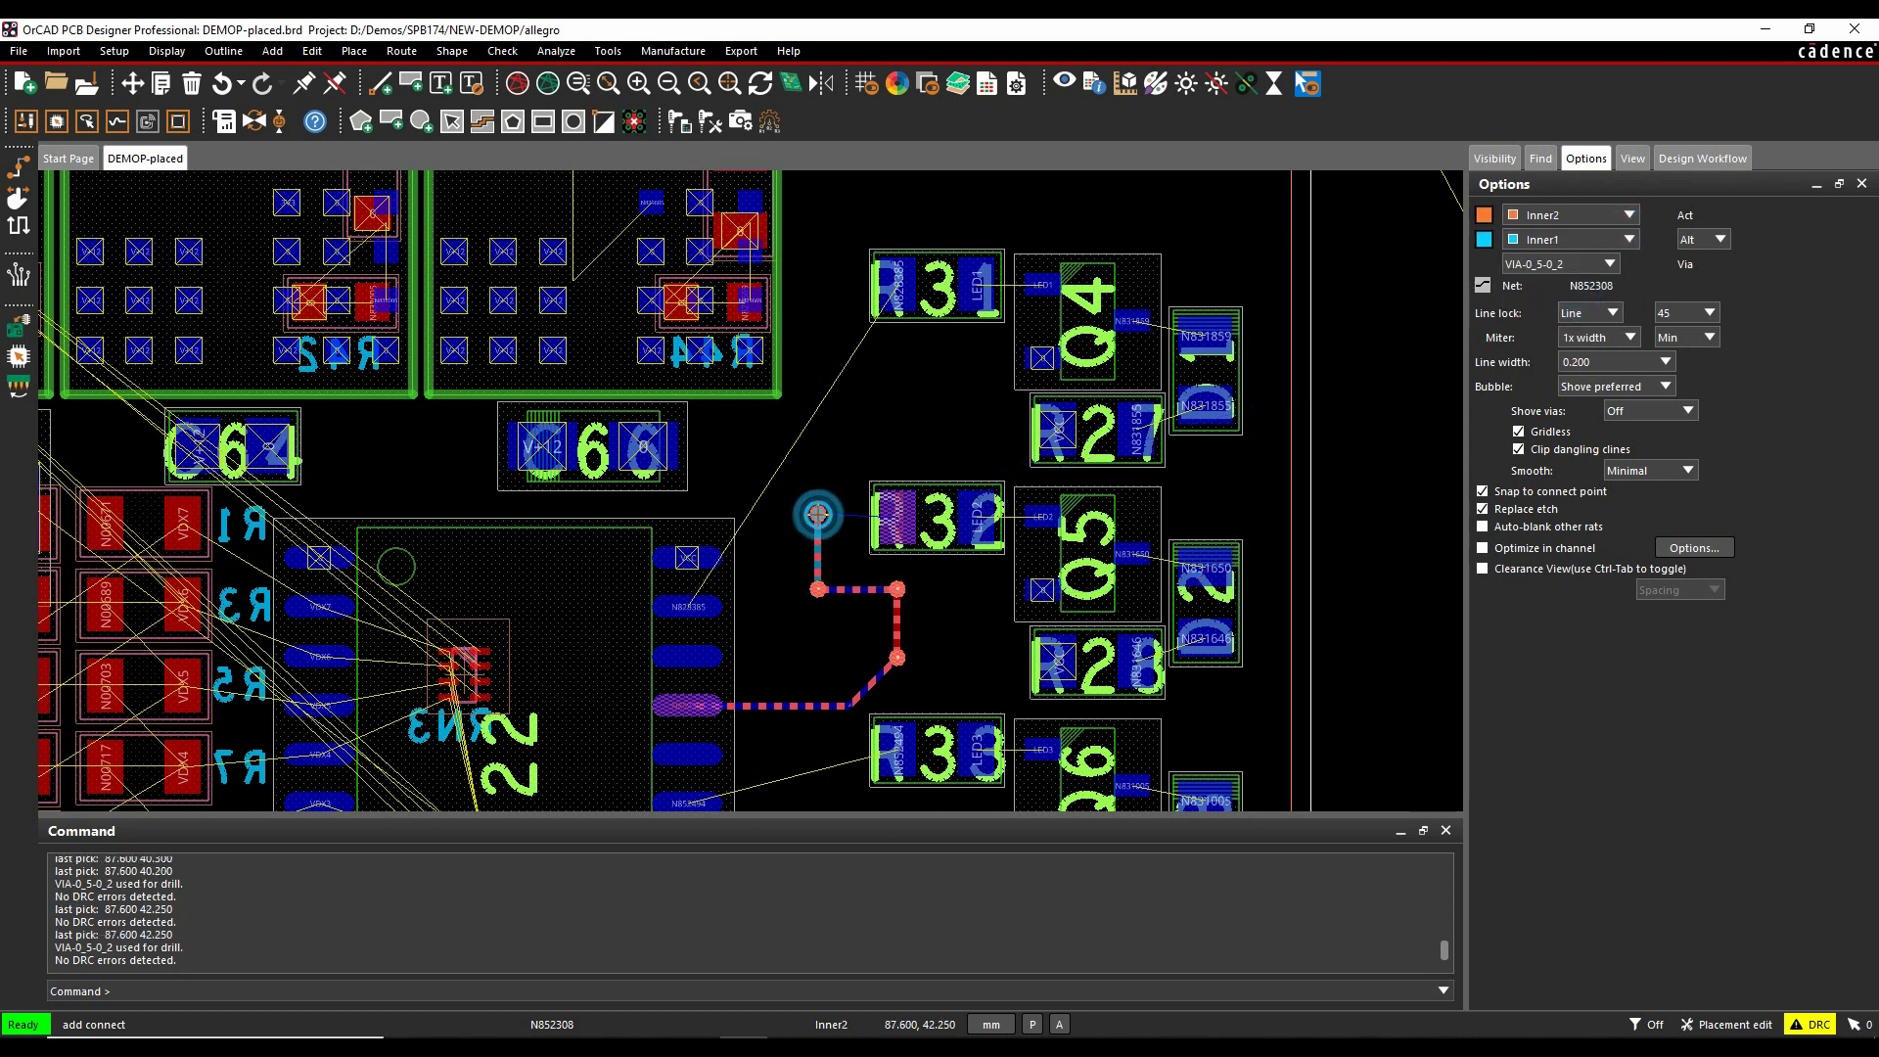
double_click(894, 433)
Switch back to Top, end the trace on the R32 pad, then cancel the route
click(1538, 223)
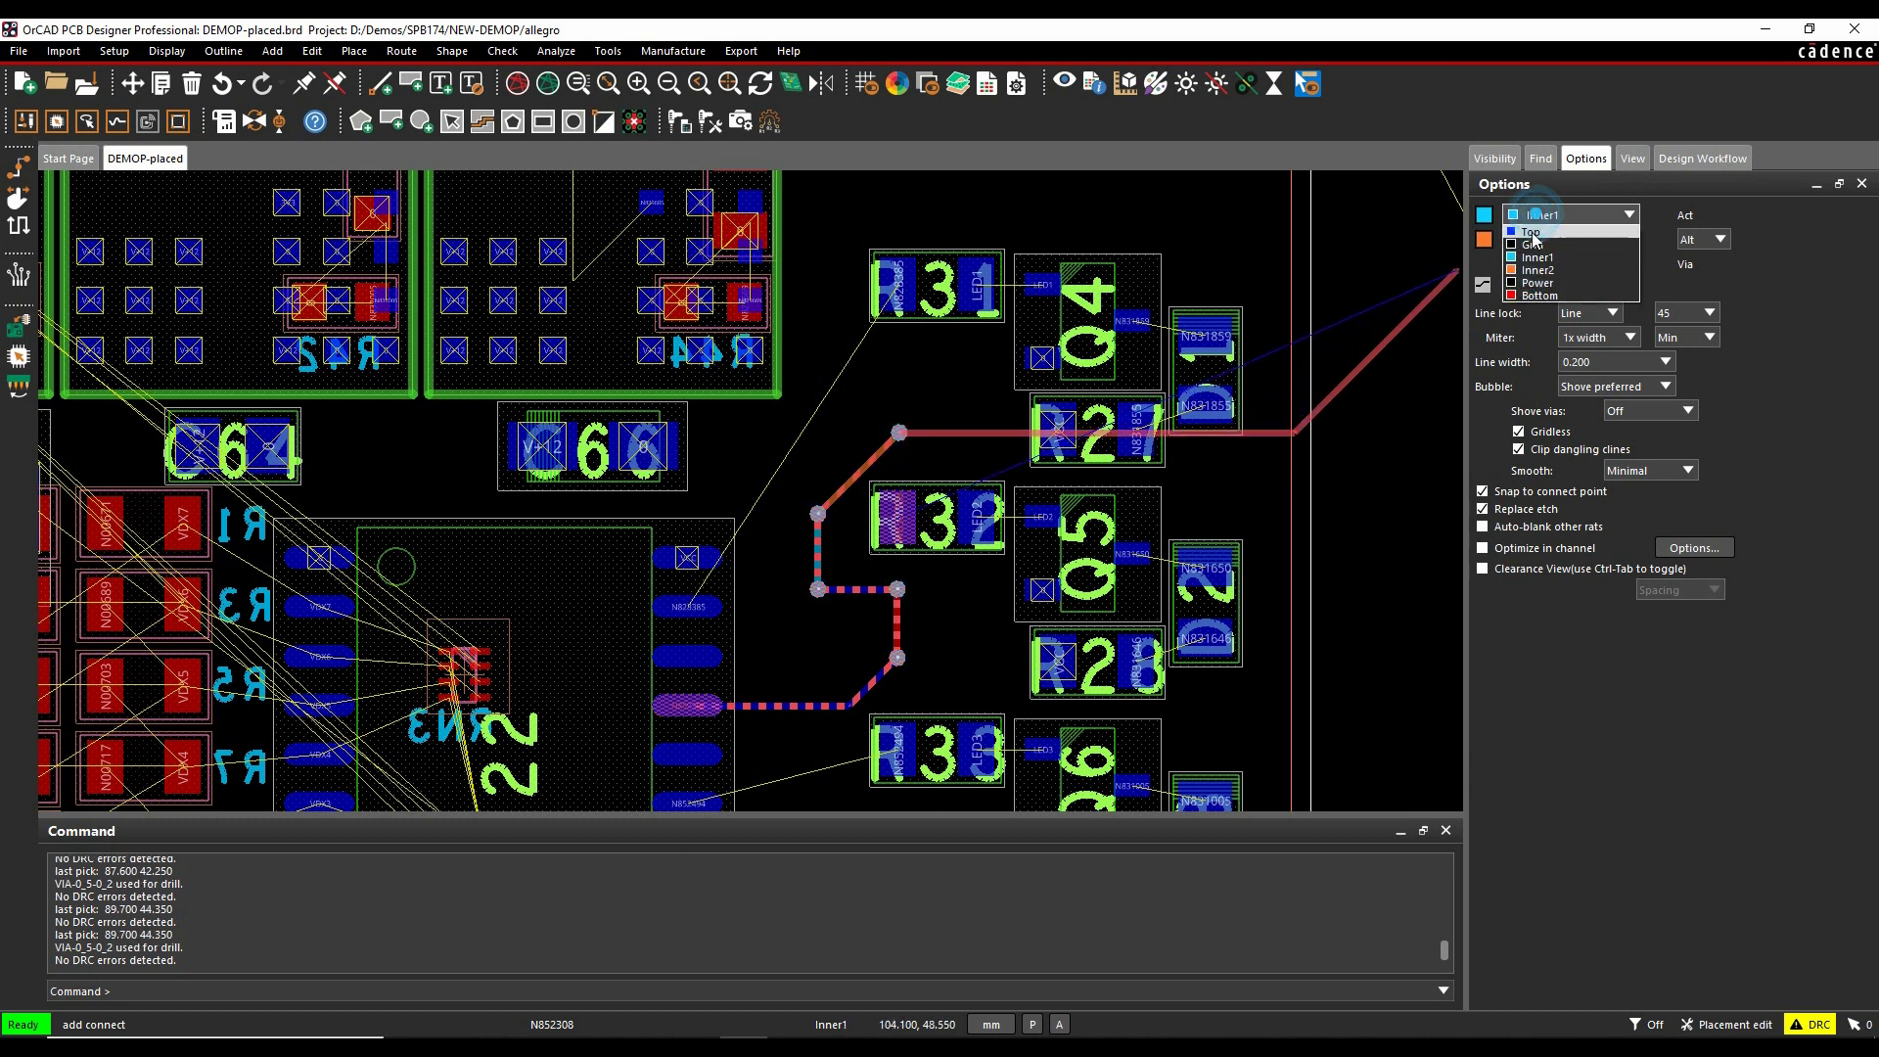
click(1546, 235)
click(901, 523)
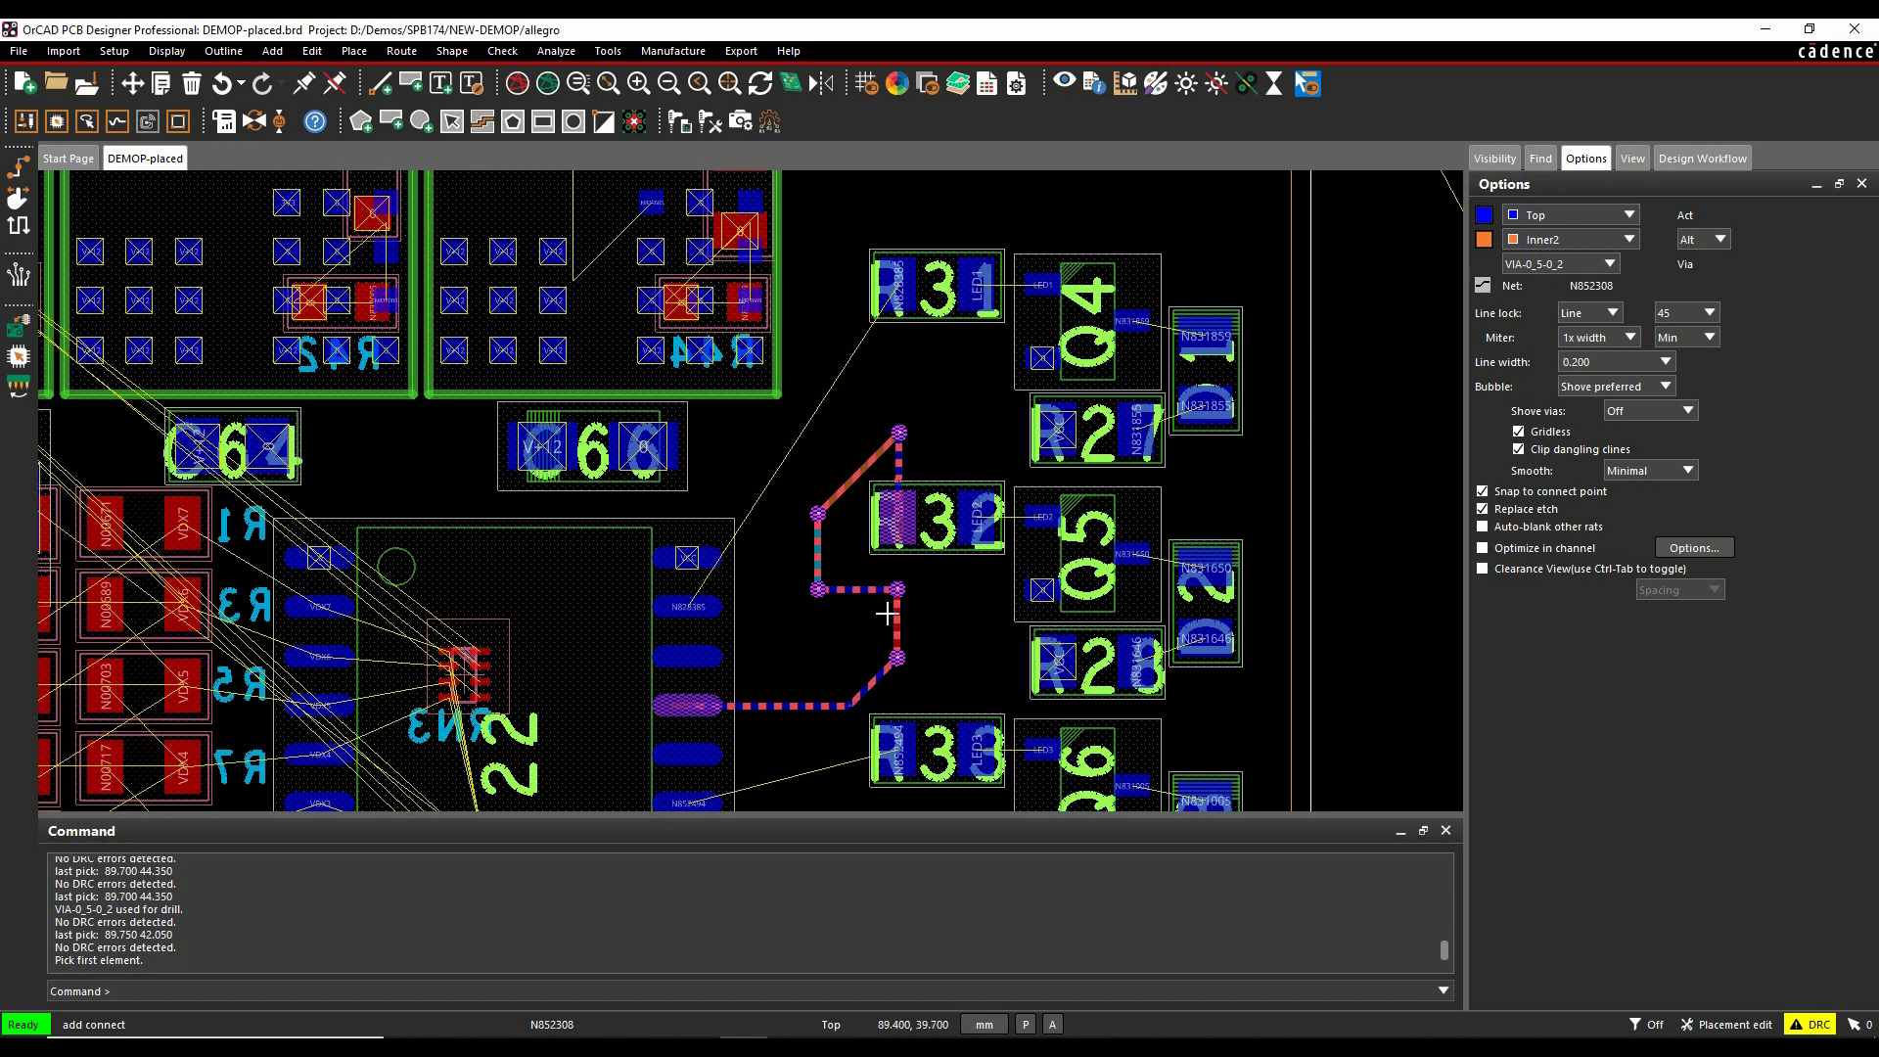
right_click(958, 409)
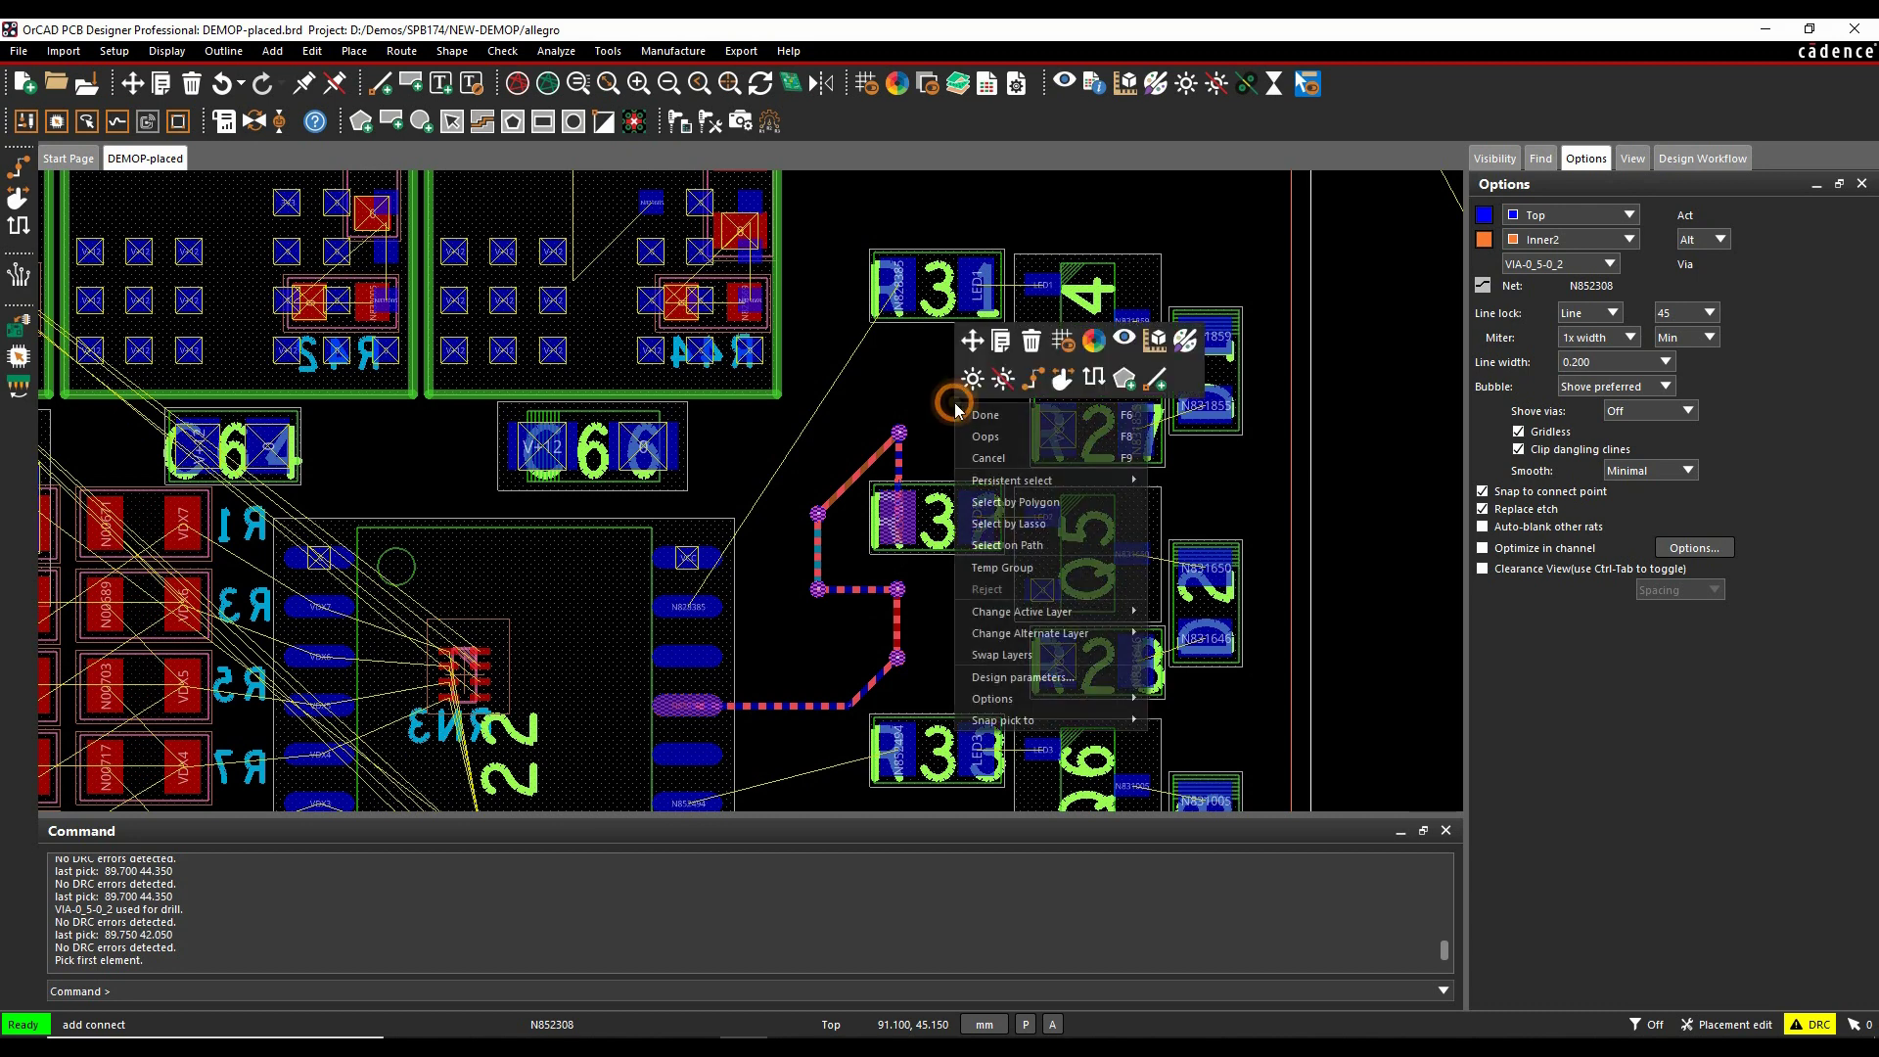
click(996, 459)
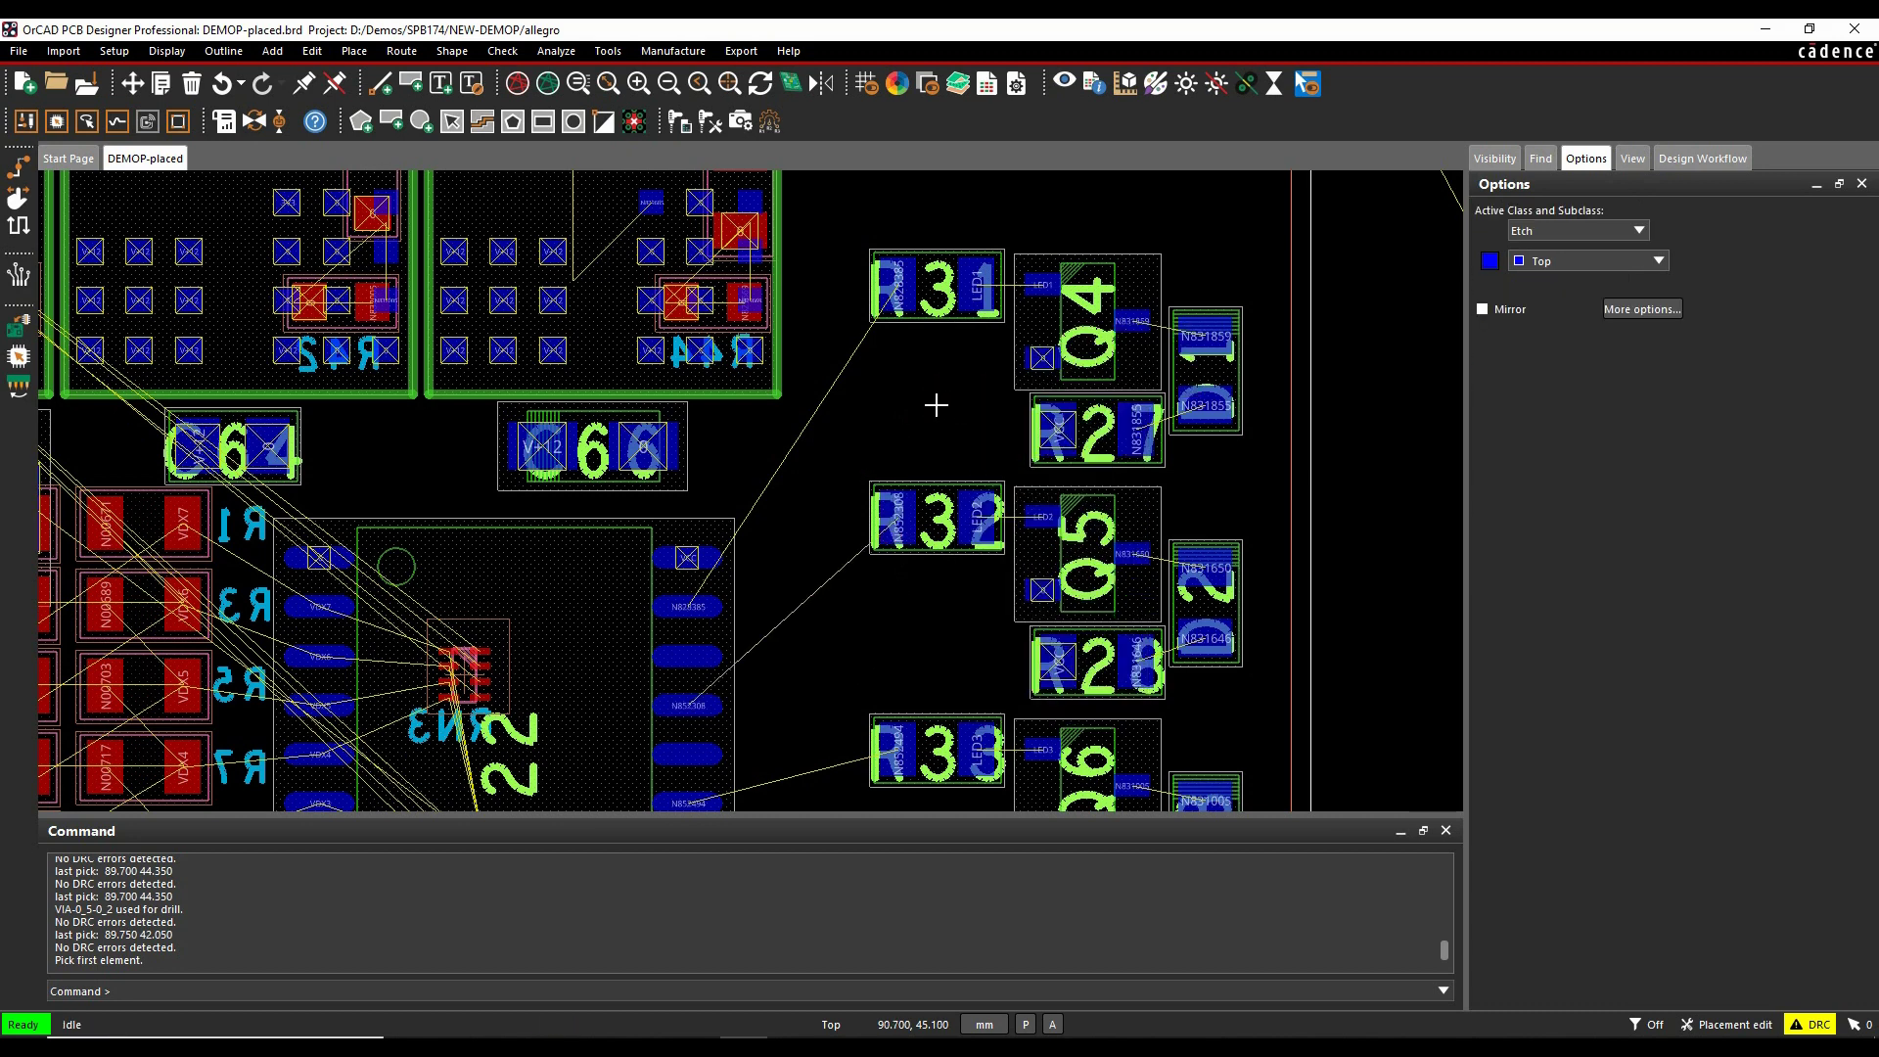
Start Add Connect and switch the layer mode to Working Layers
click(18, 170)
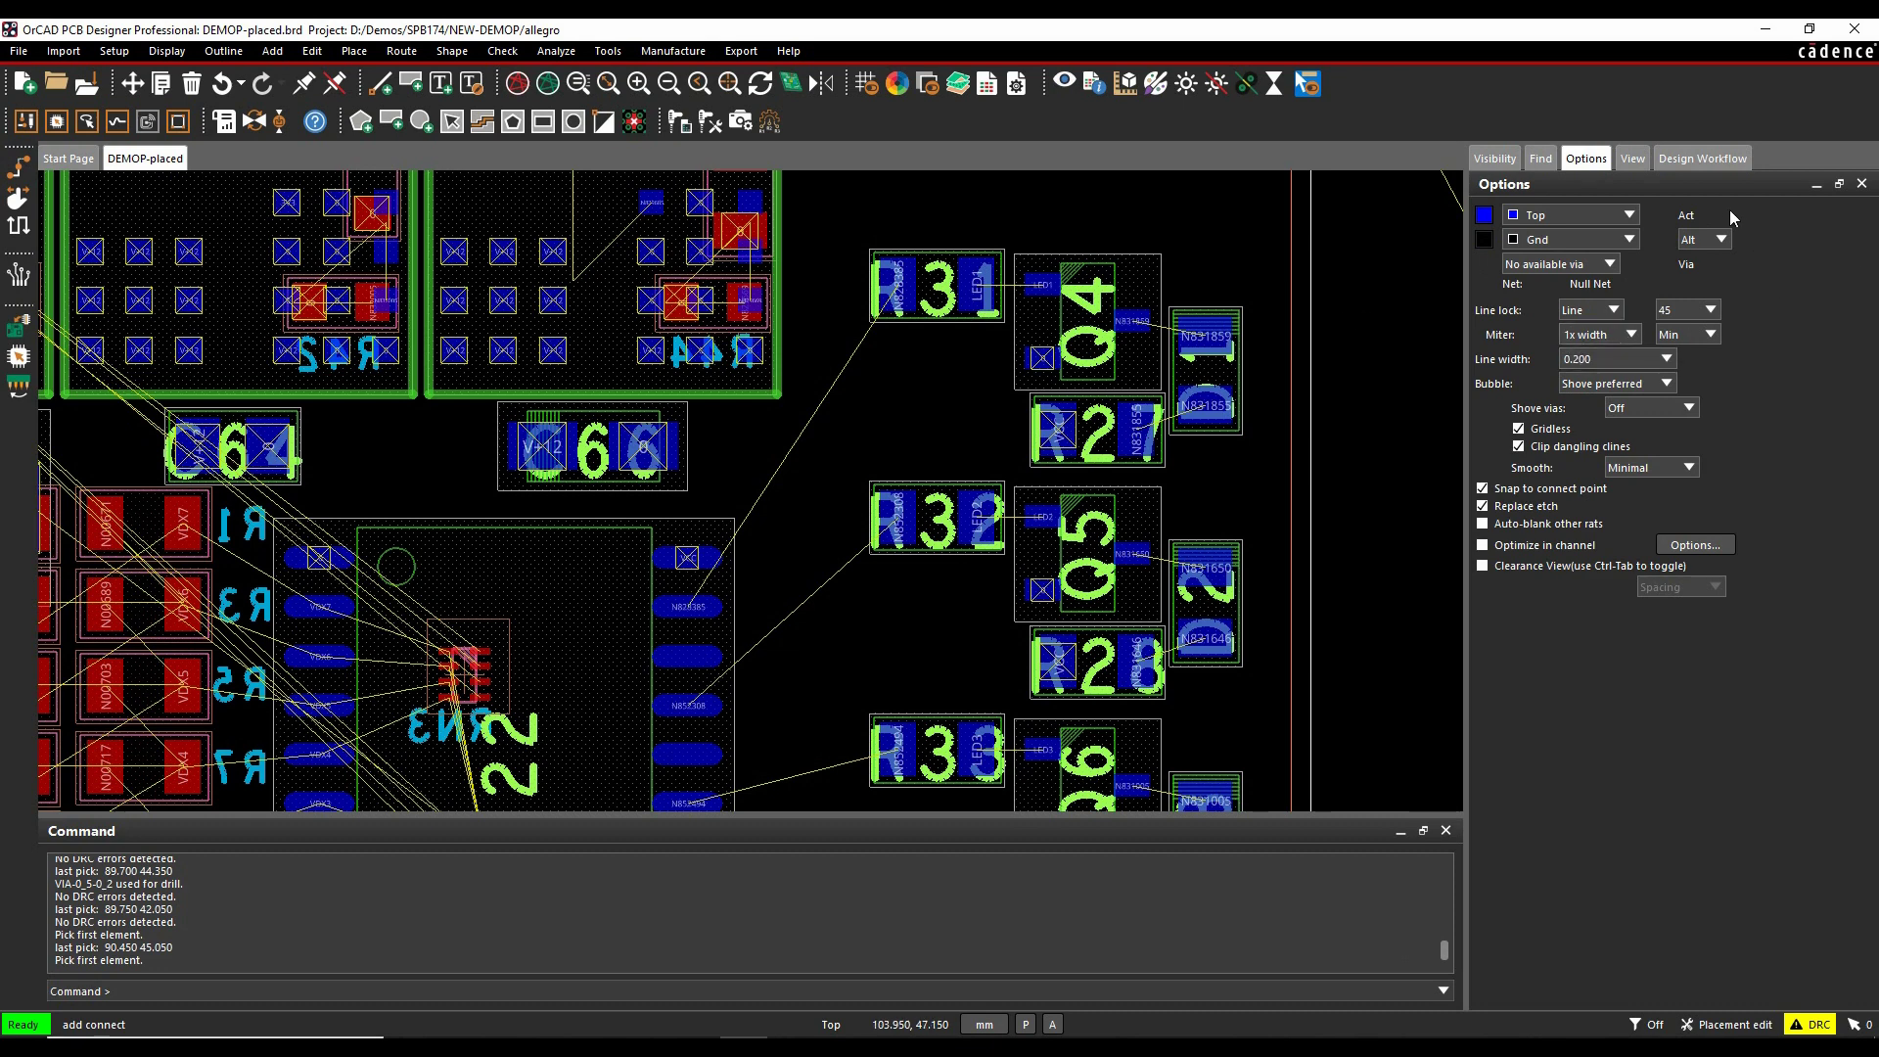
click(1717, 239)
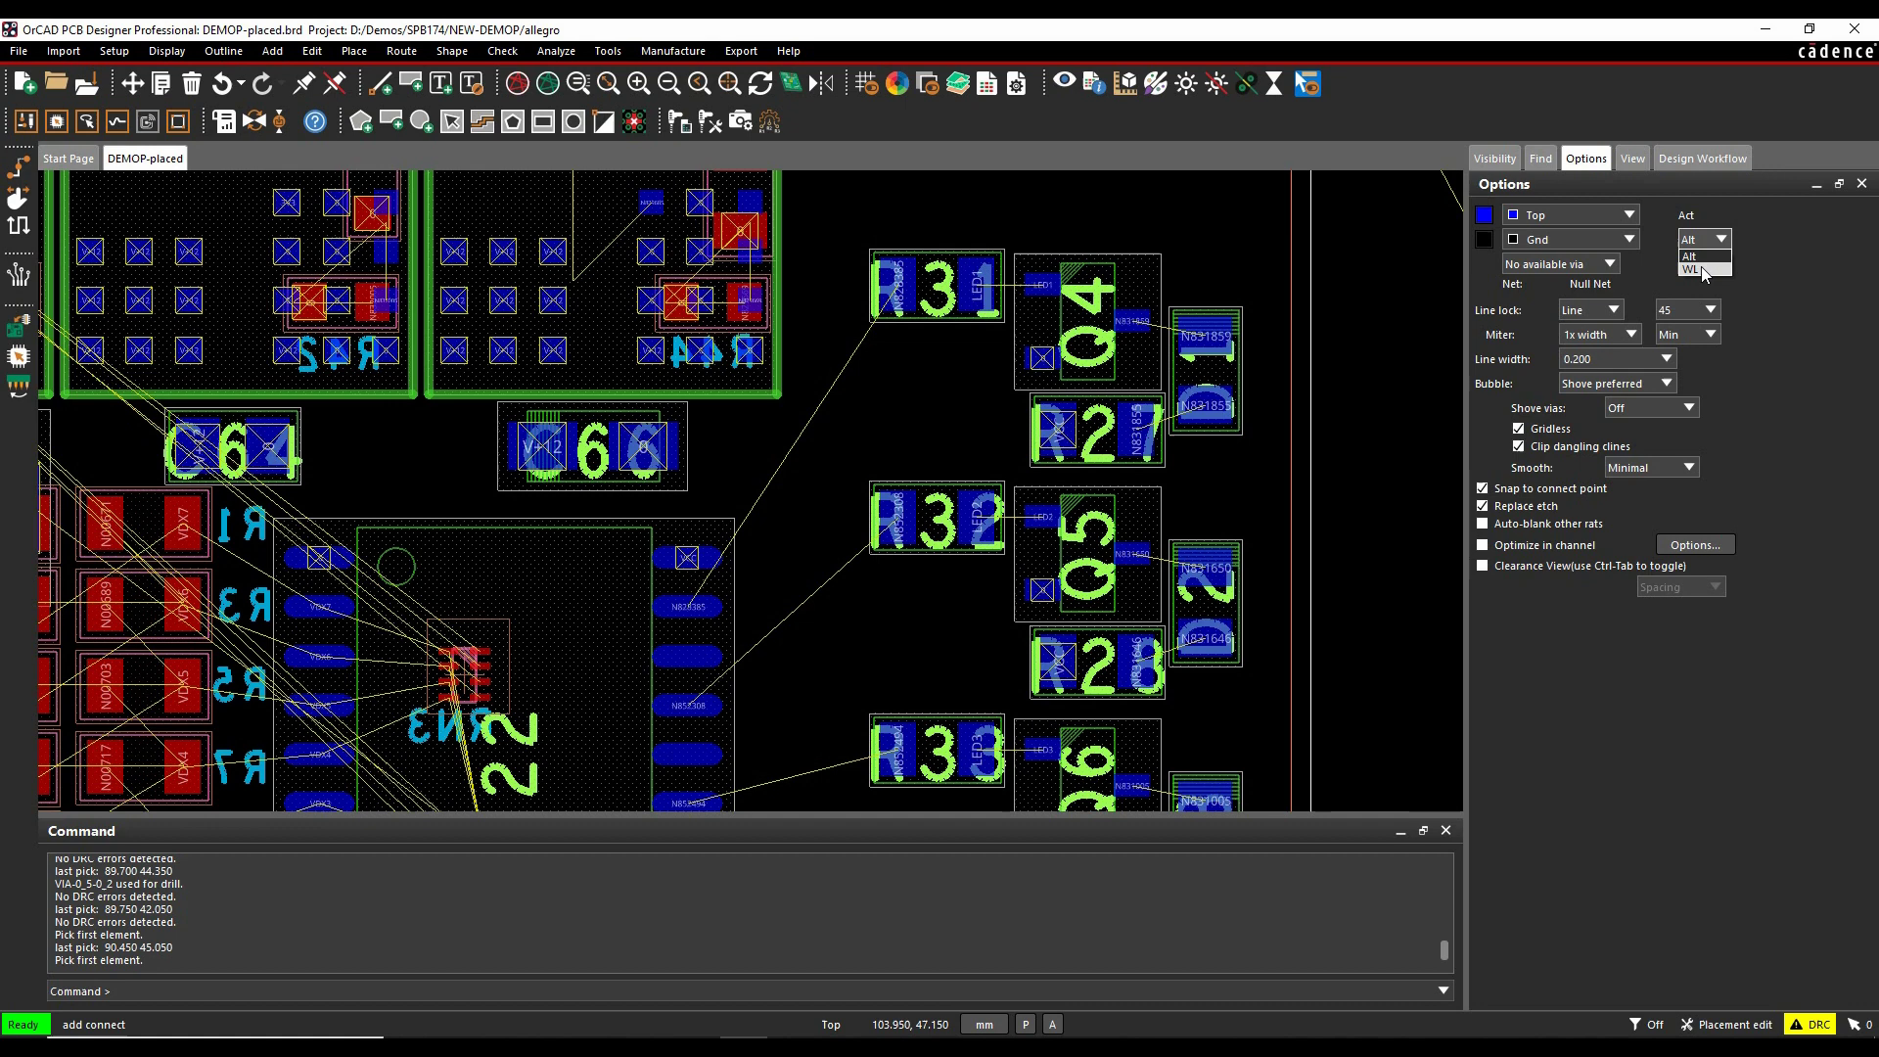
click(1703, 270)
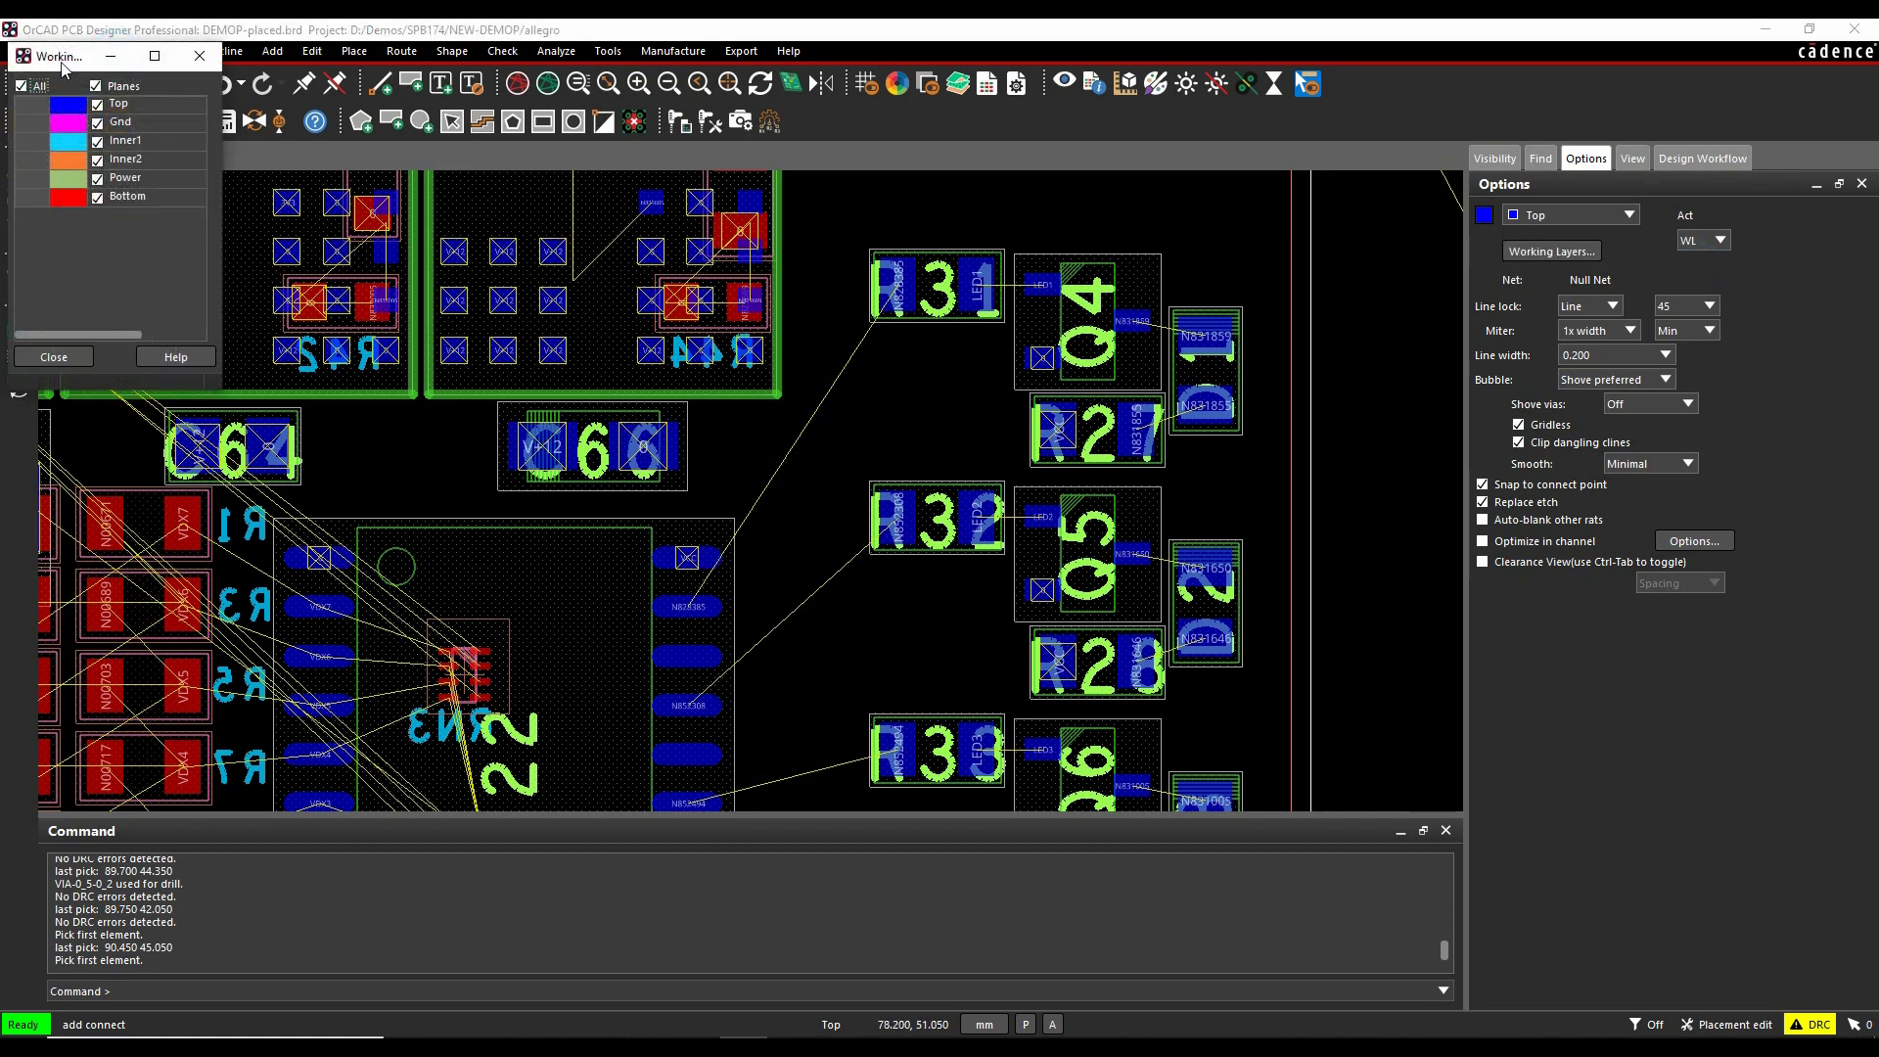
Enable Gnd and Power so all six layers, Top through Bottom, are working layers
drag(61, 59, 502, 205)
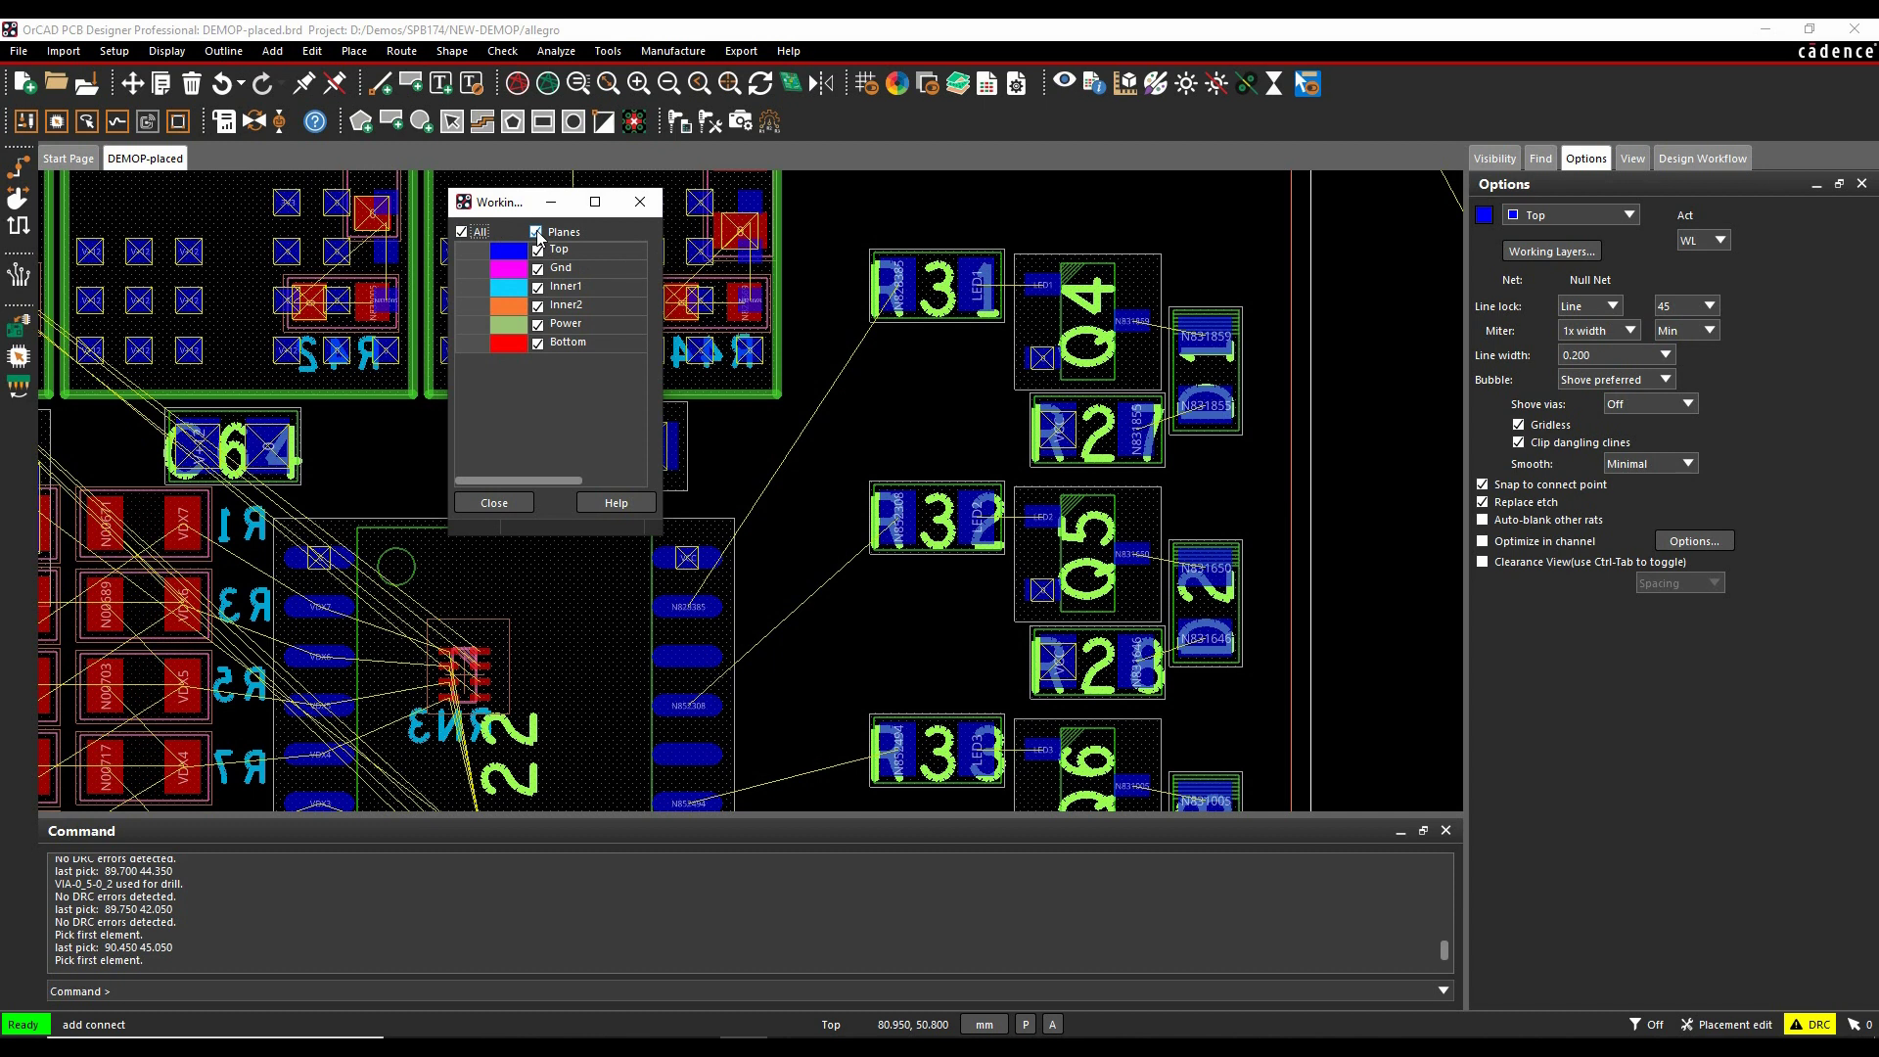
click(537, 232)
click(538, 267)
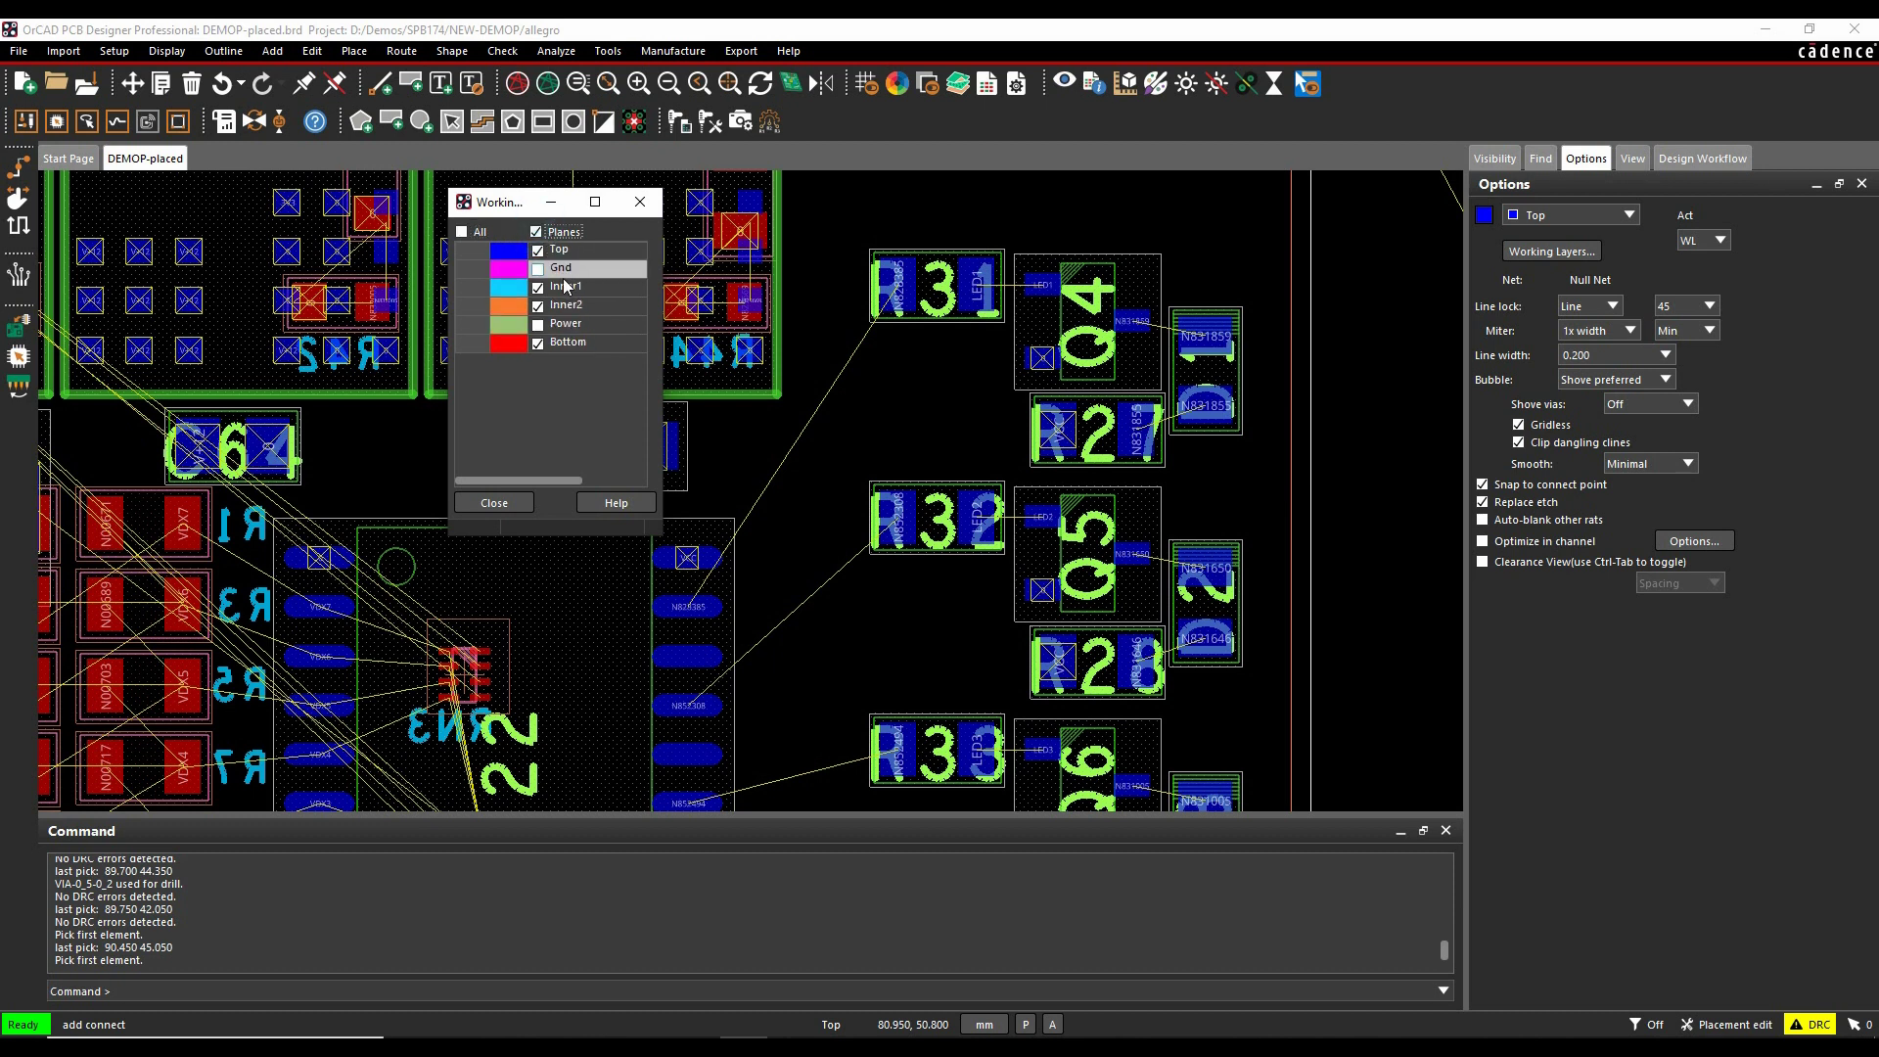
click(537, 324)
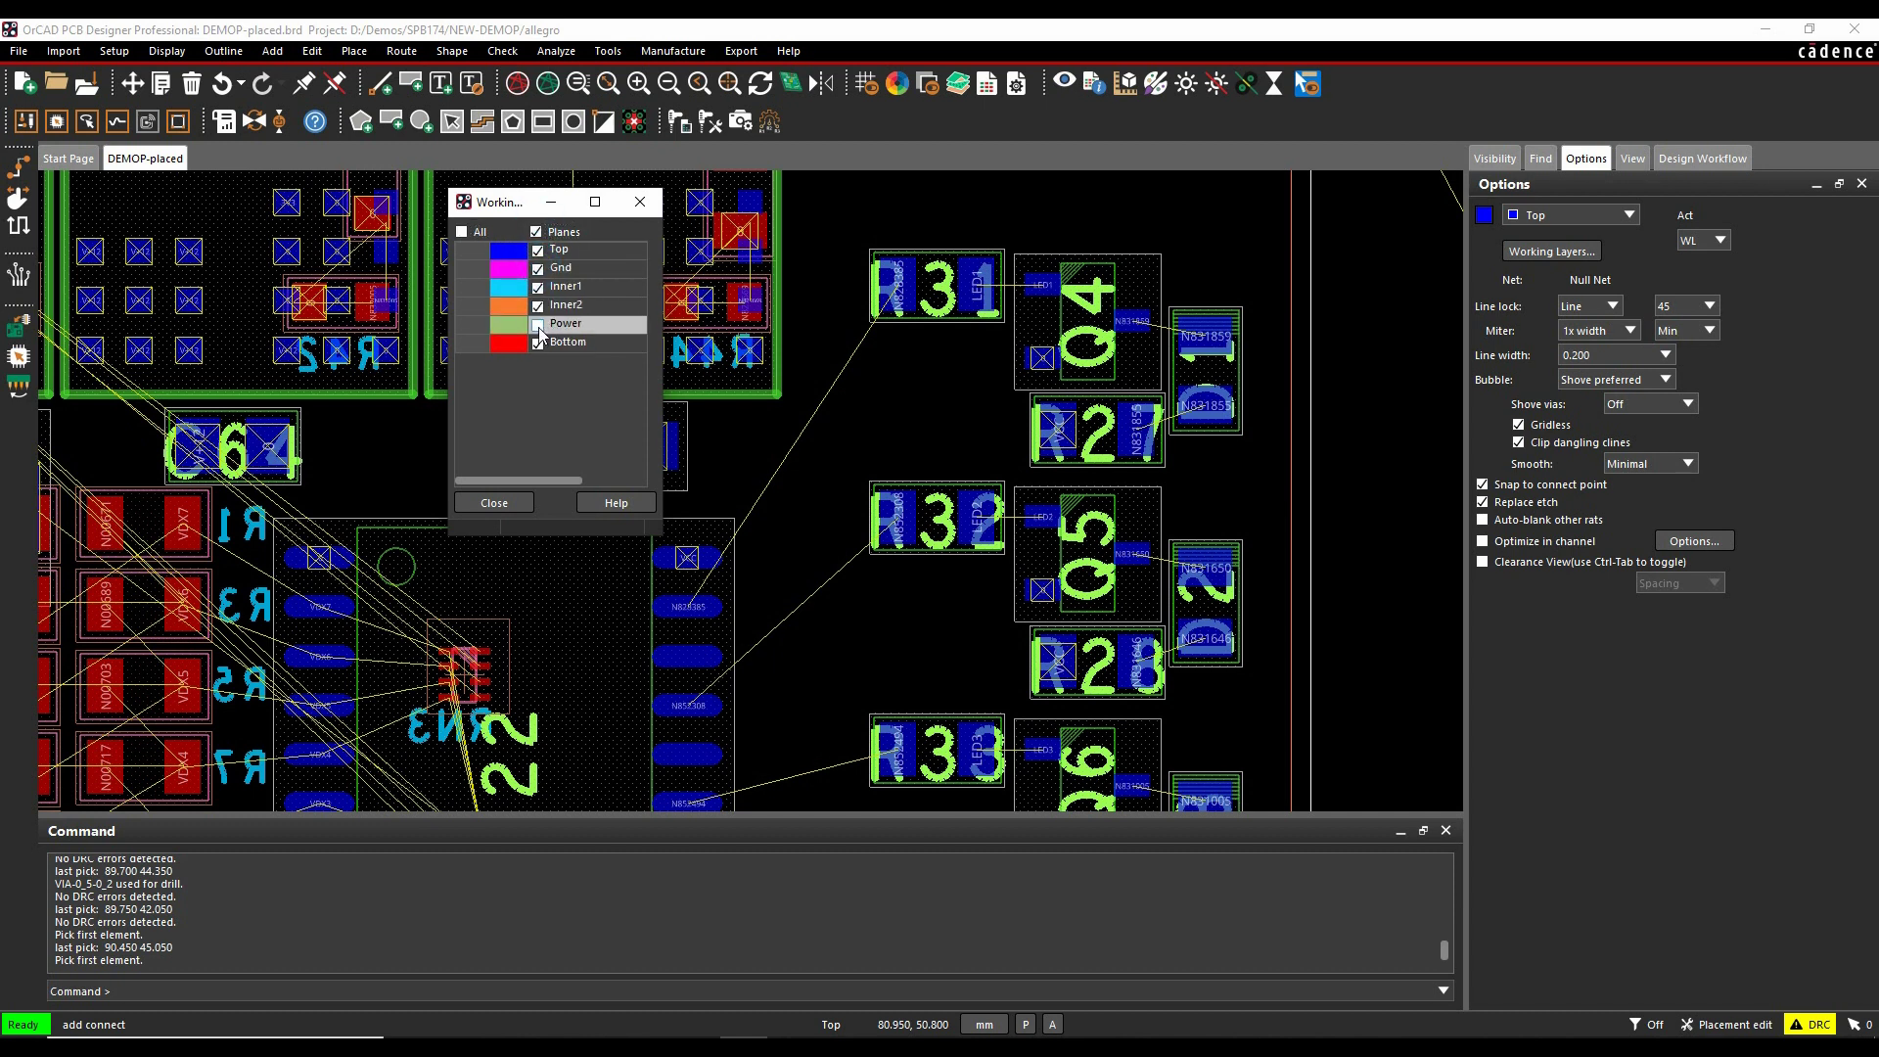
Close Working Layers and start the N828385 route at pin R31.1, cancelling two false starts
click(495, 503)
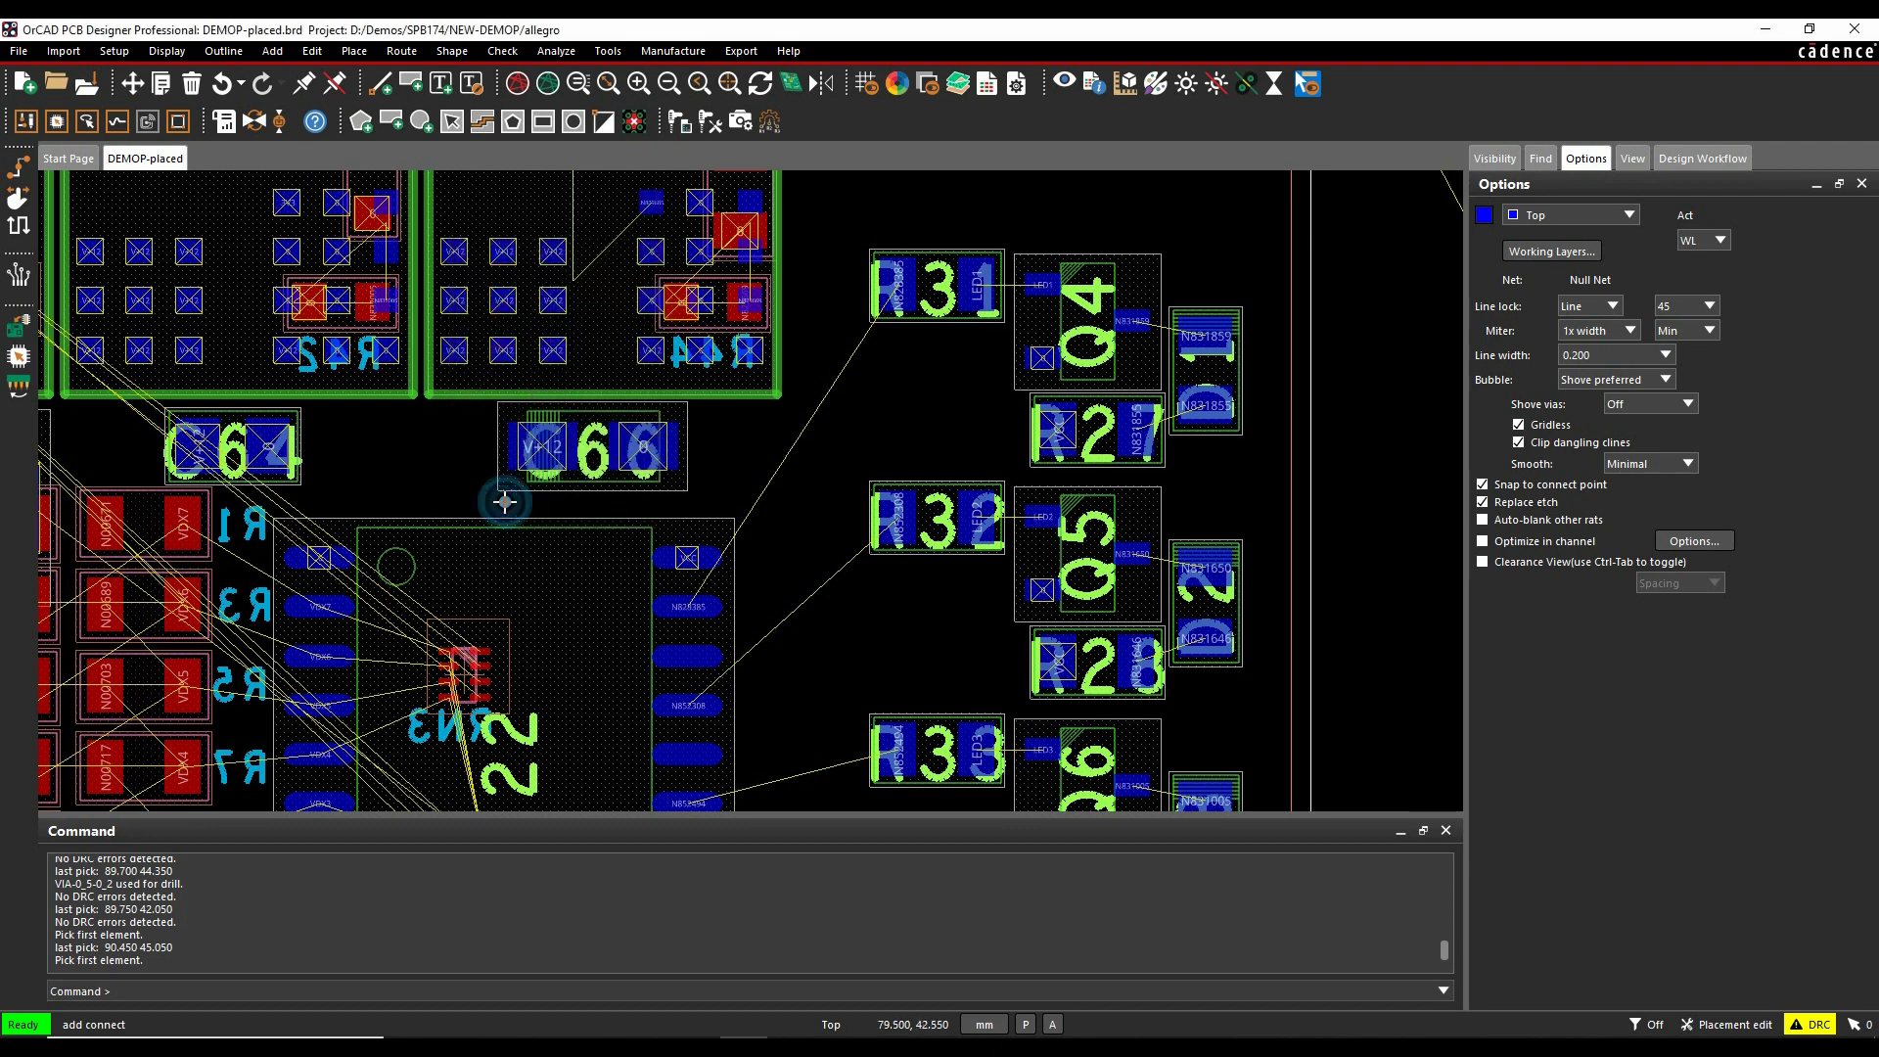
click(902, 285)
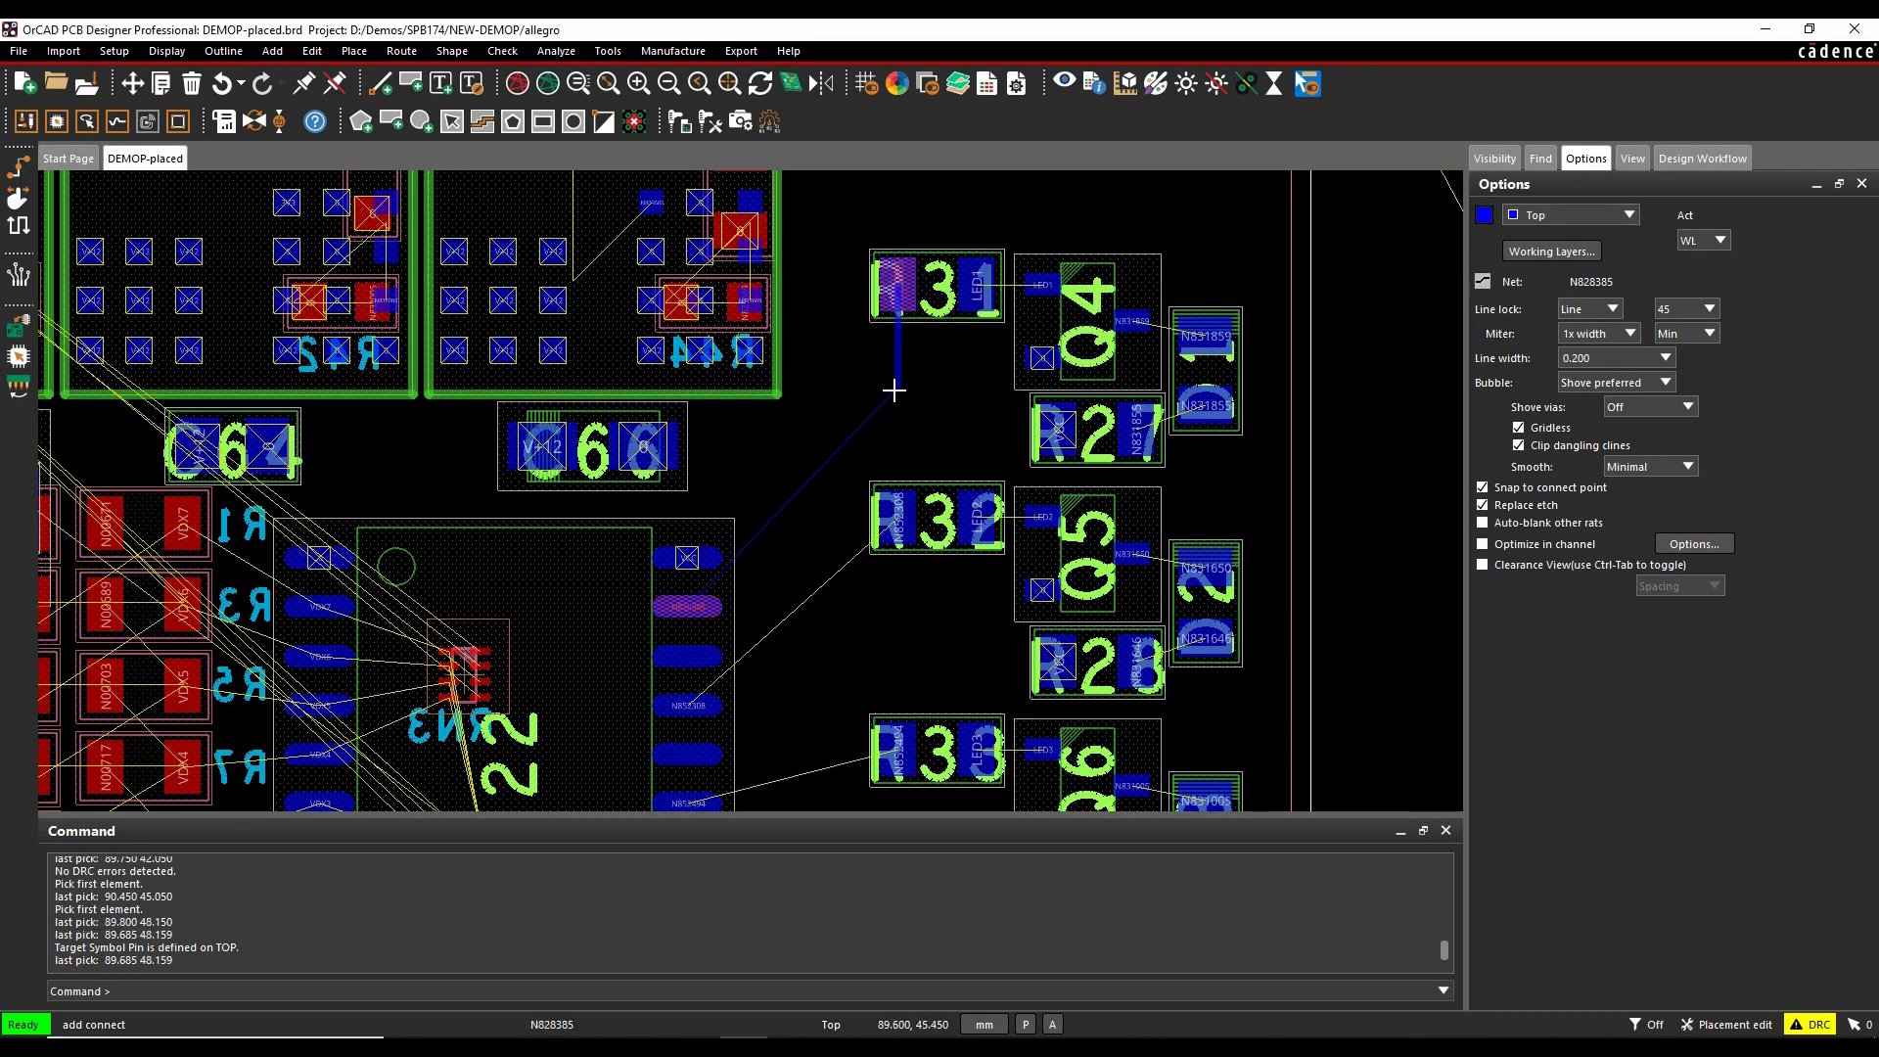
right_click(893, 390)
click(920, 431)
click(751, 232)
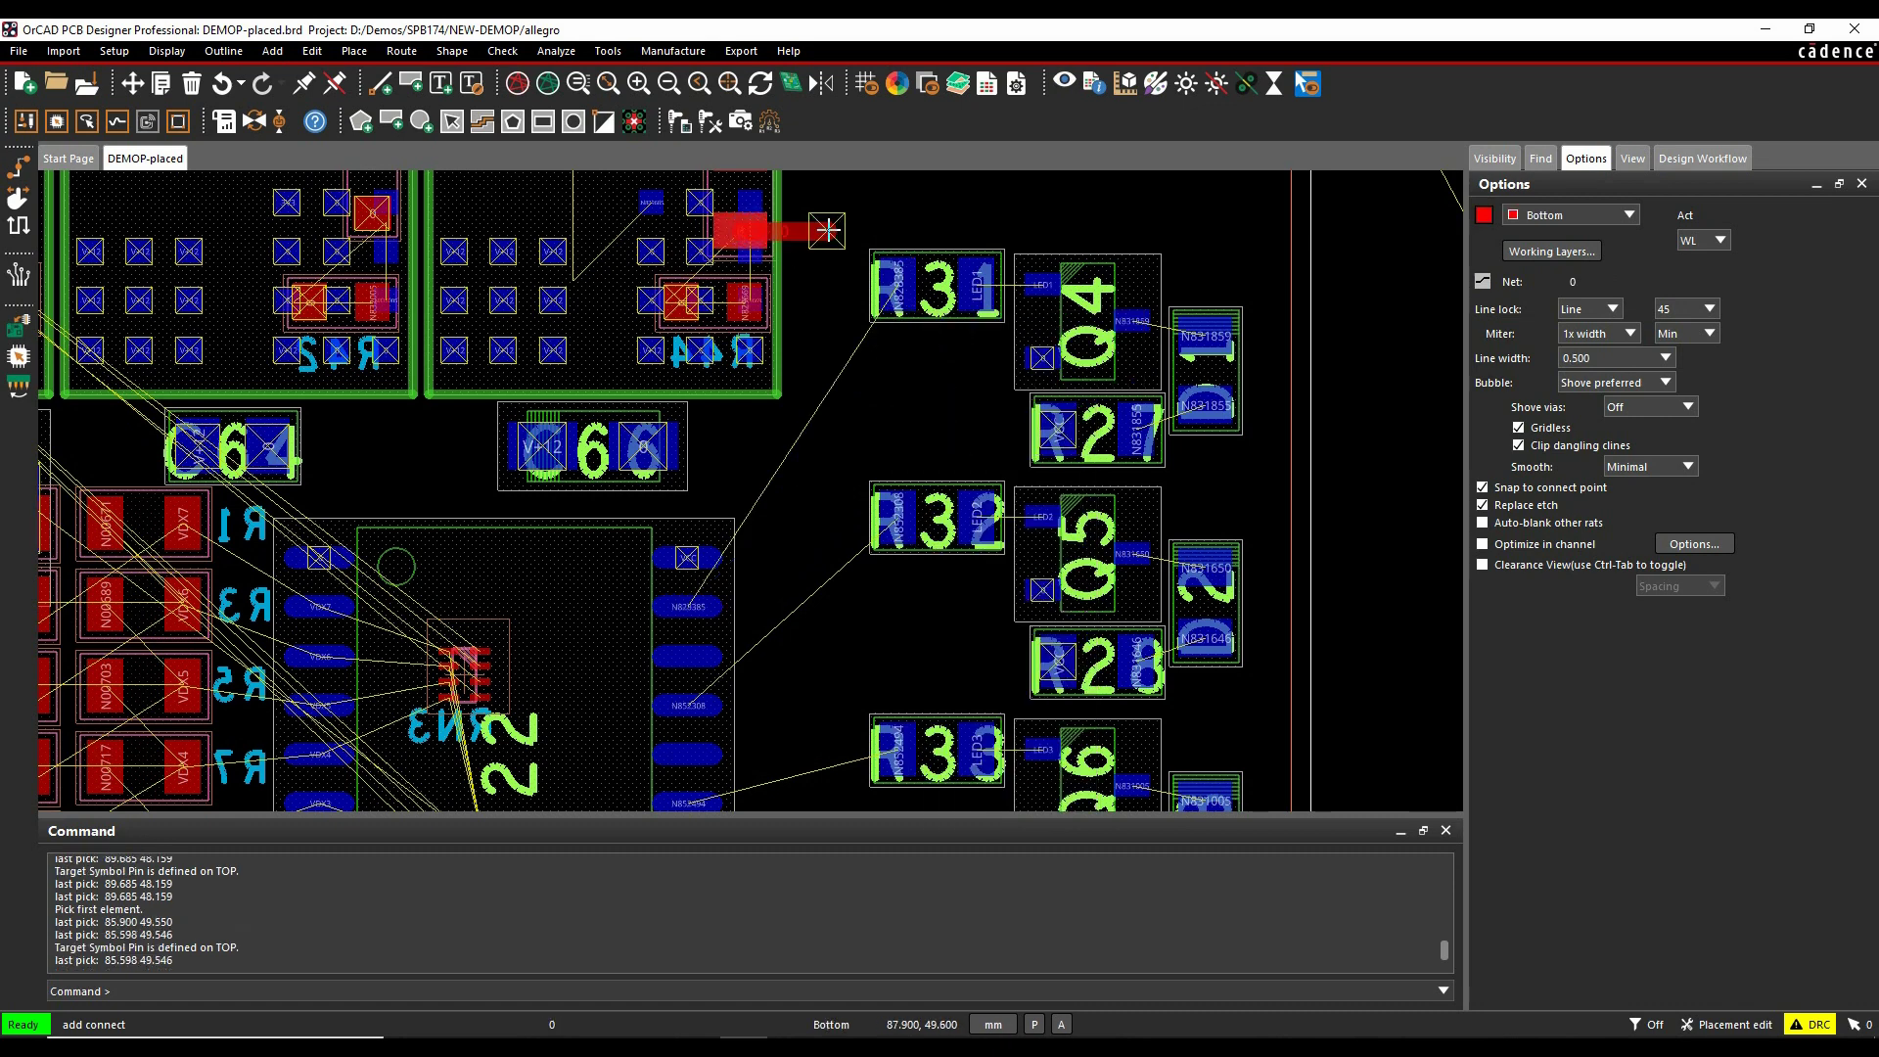
right_click(828, 230)
click(854, 271)
click(899, 287)
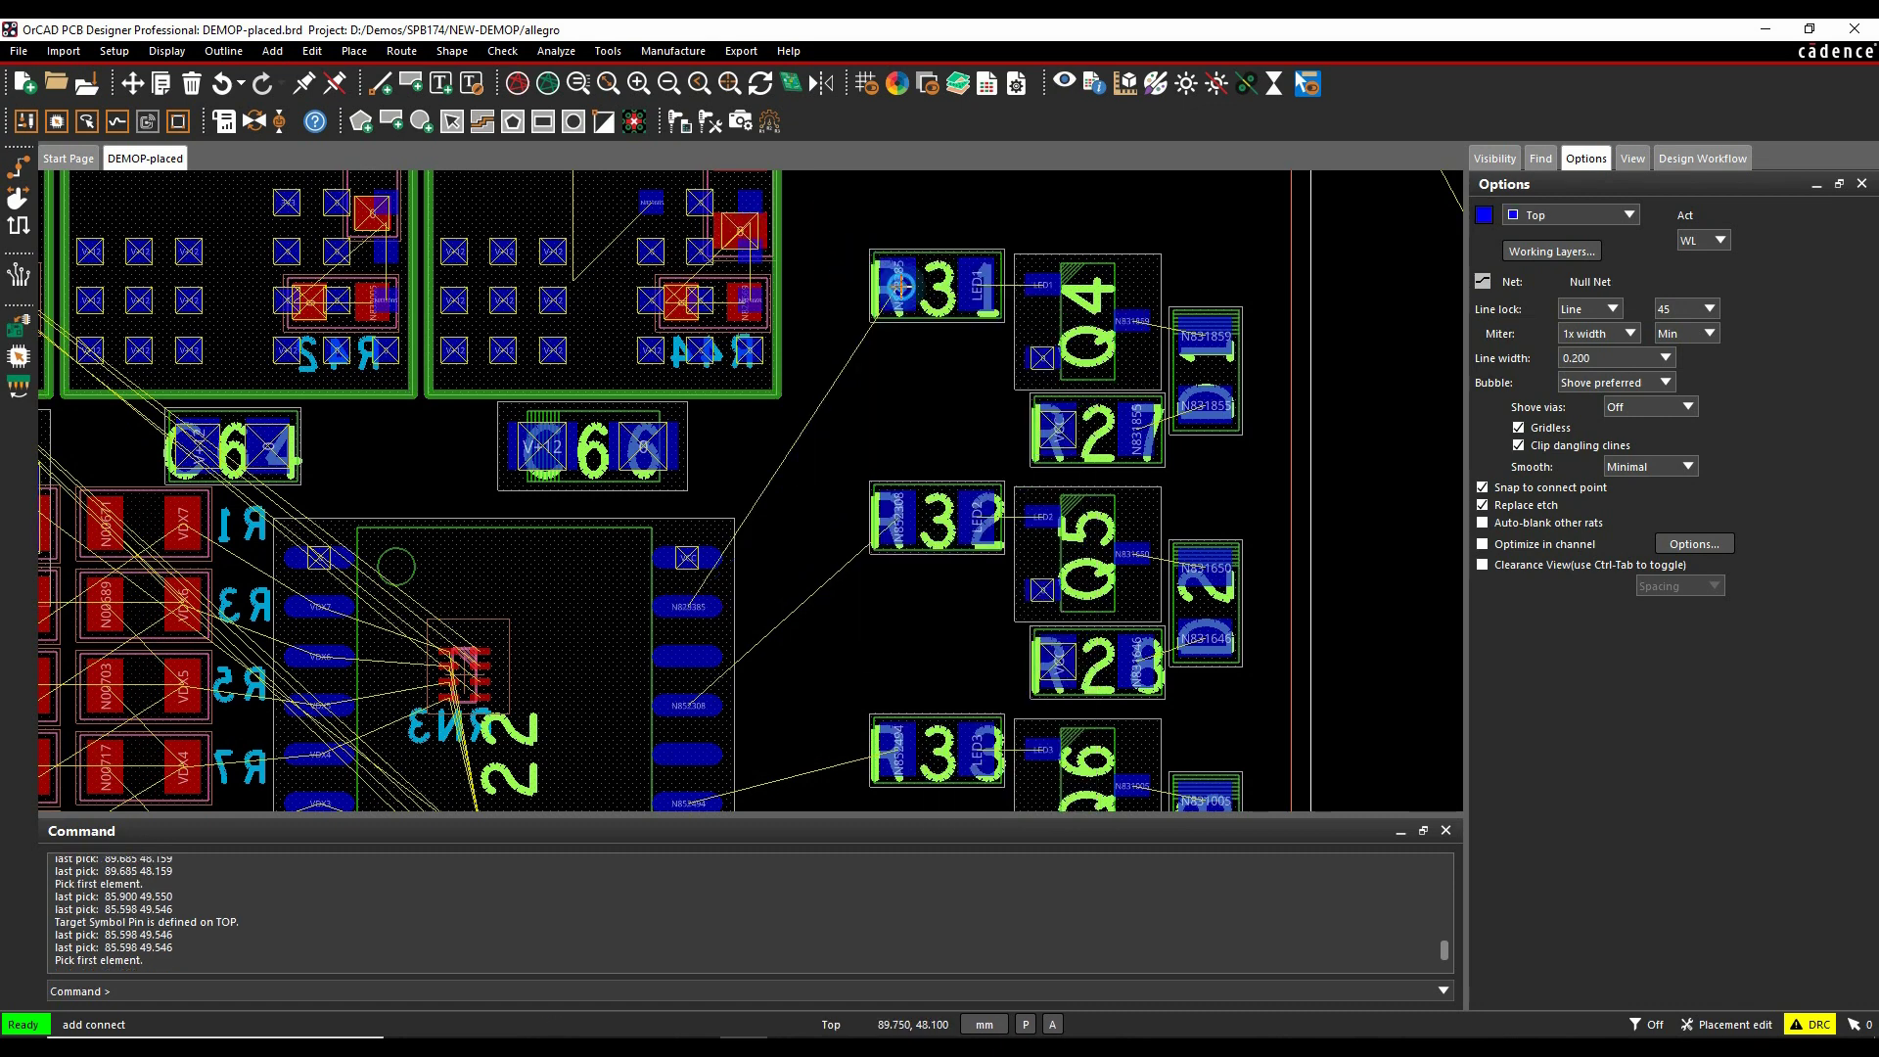
Route down through vias onto Gnd, Inner1, Power, and finally Bottom
double_click(900, 398)
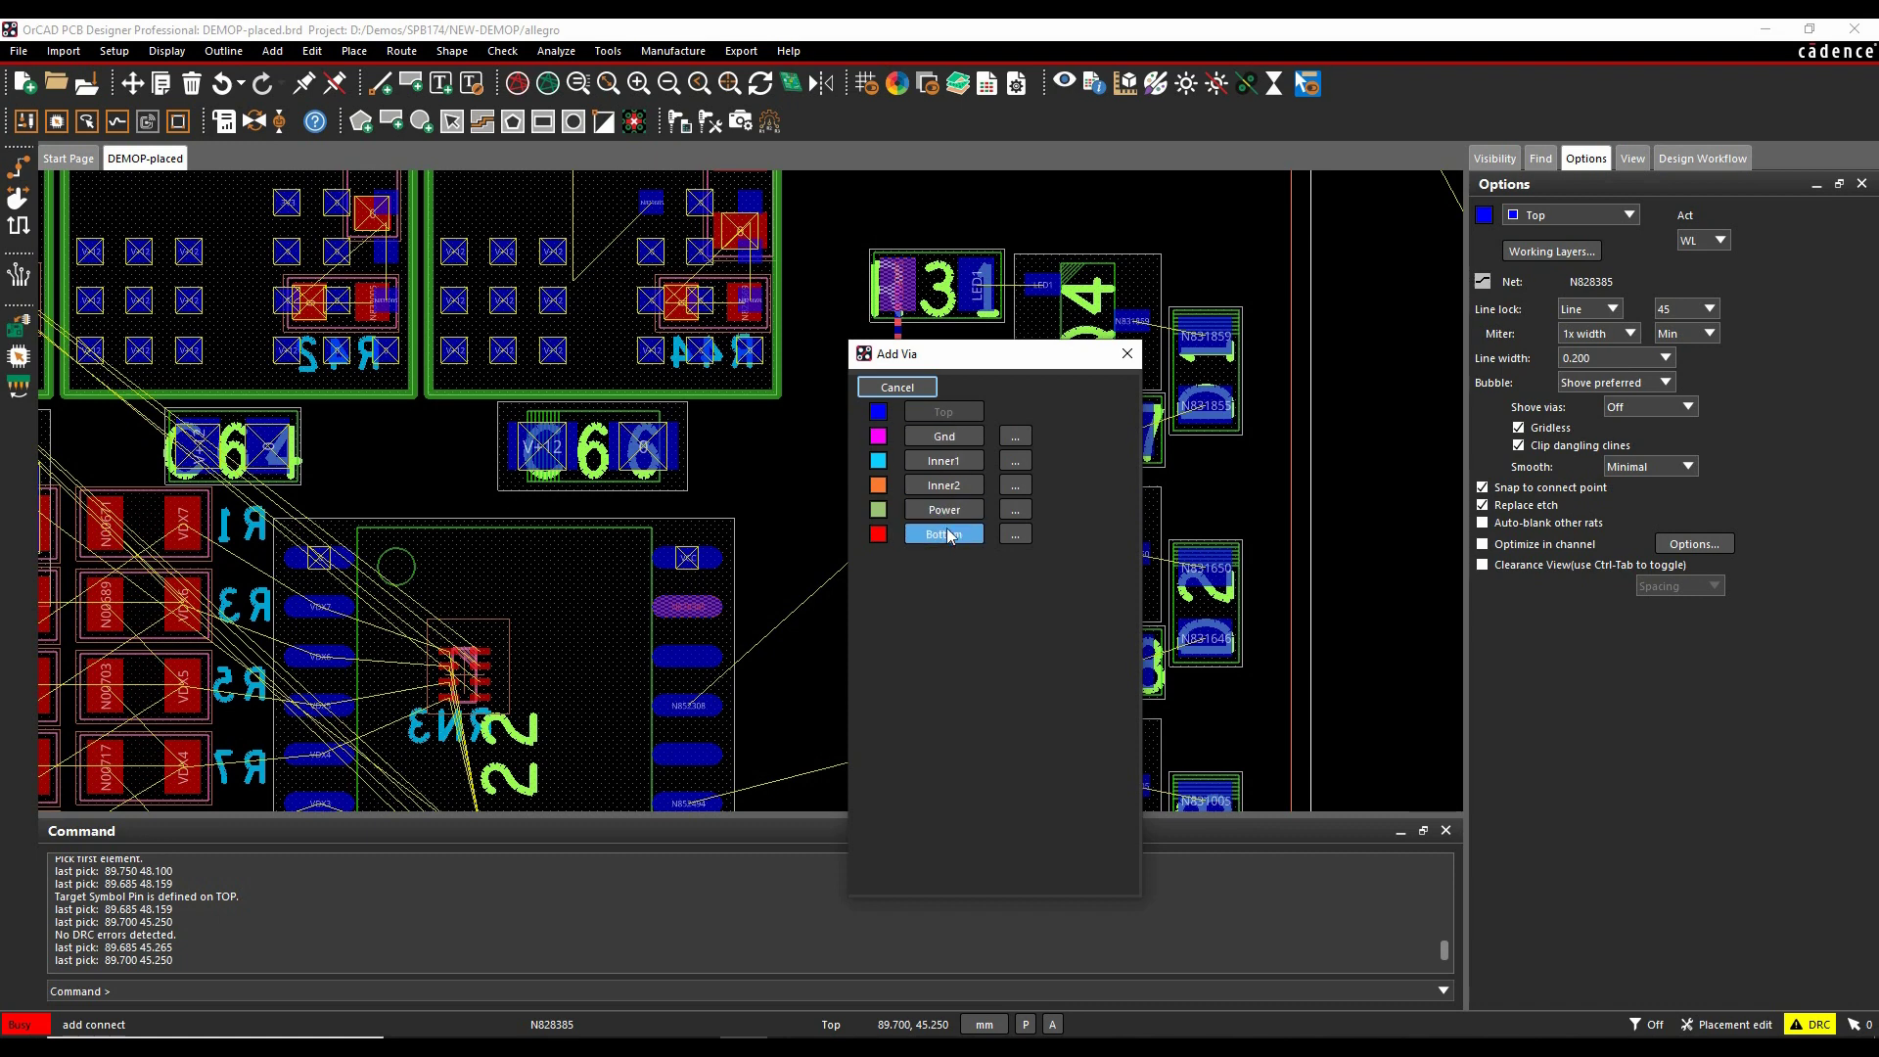
click(944, 436)
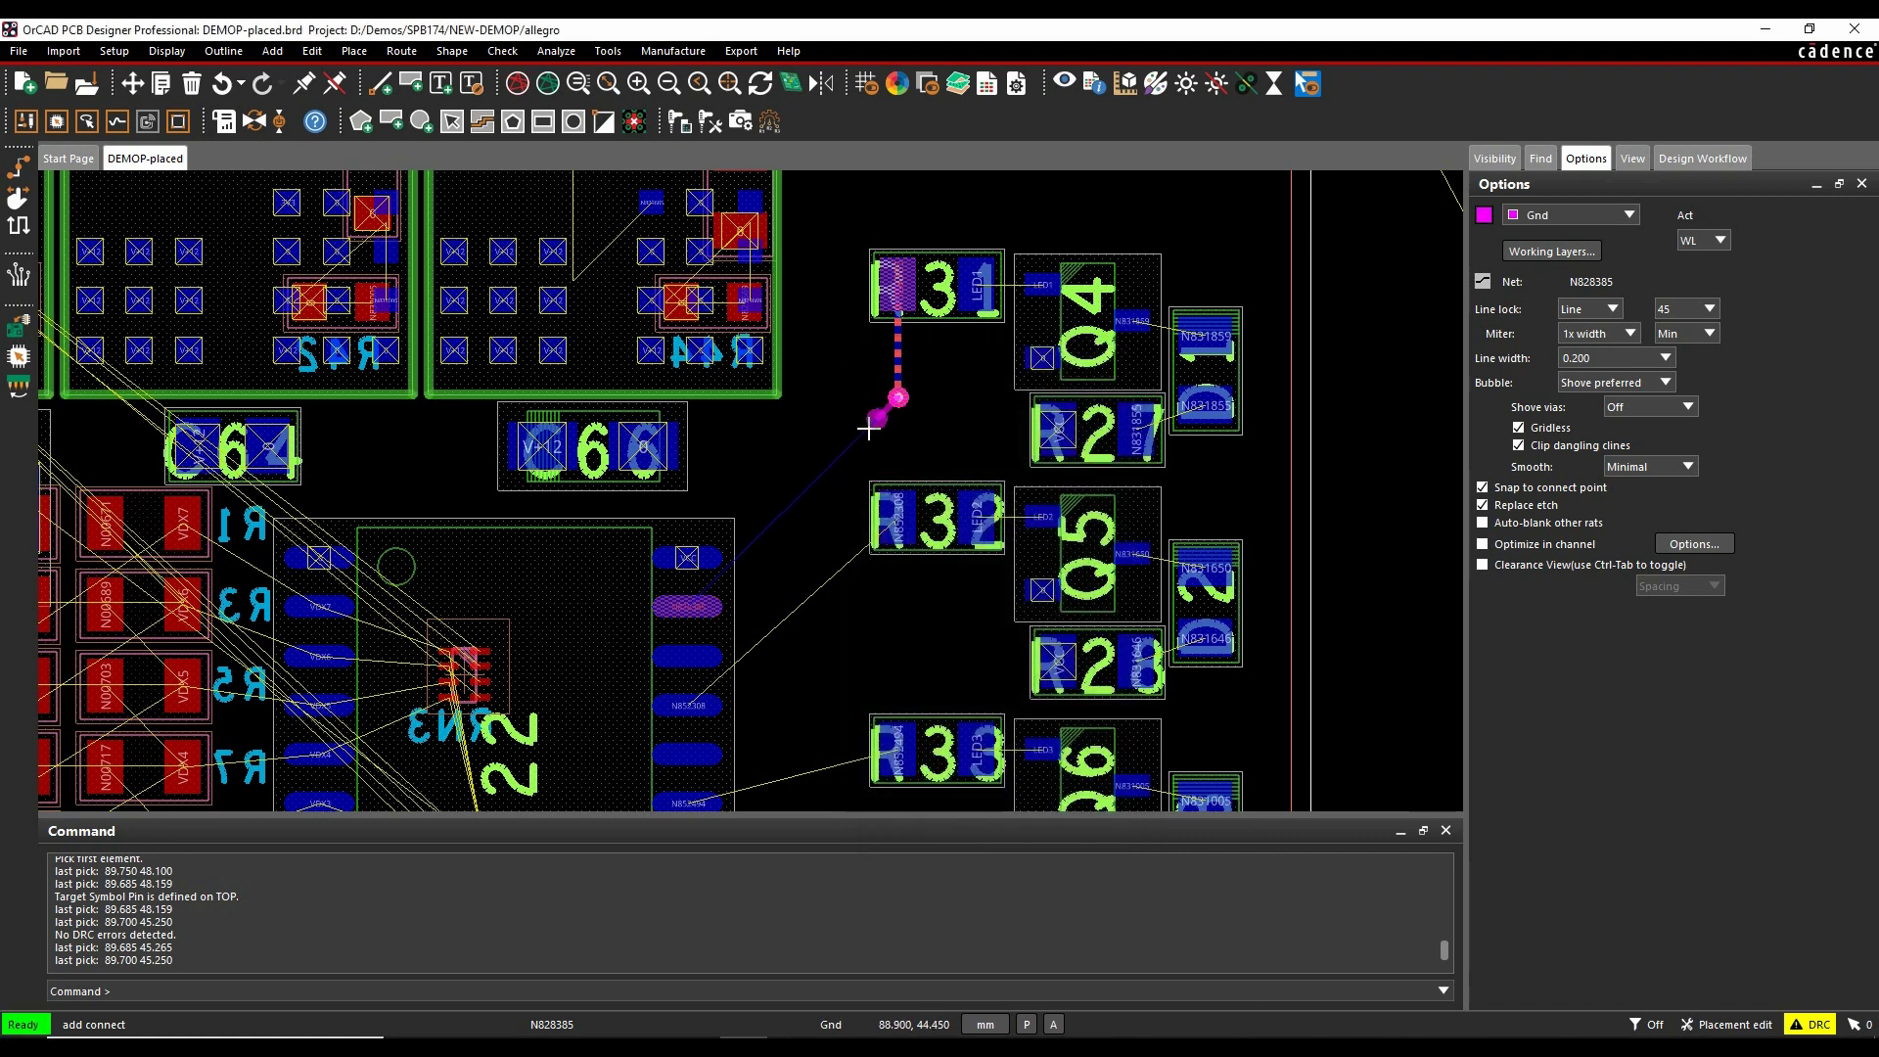
double_click(868, 428)
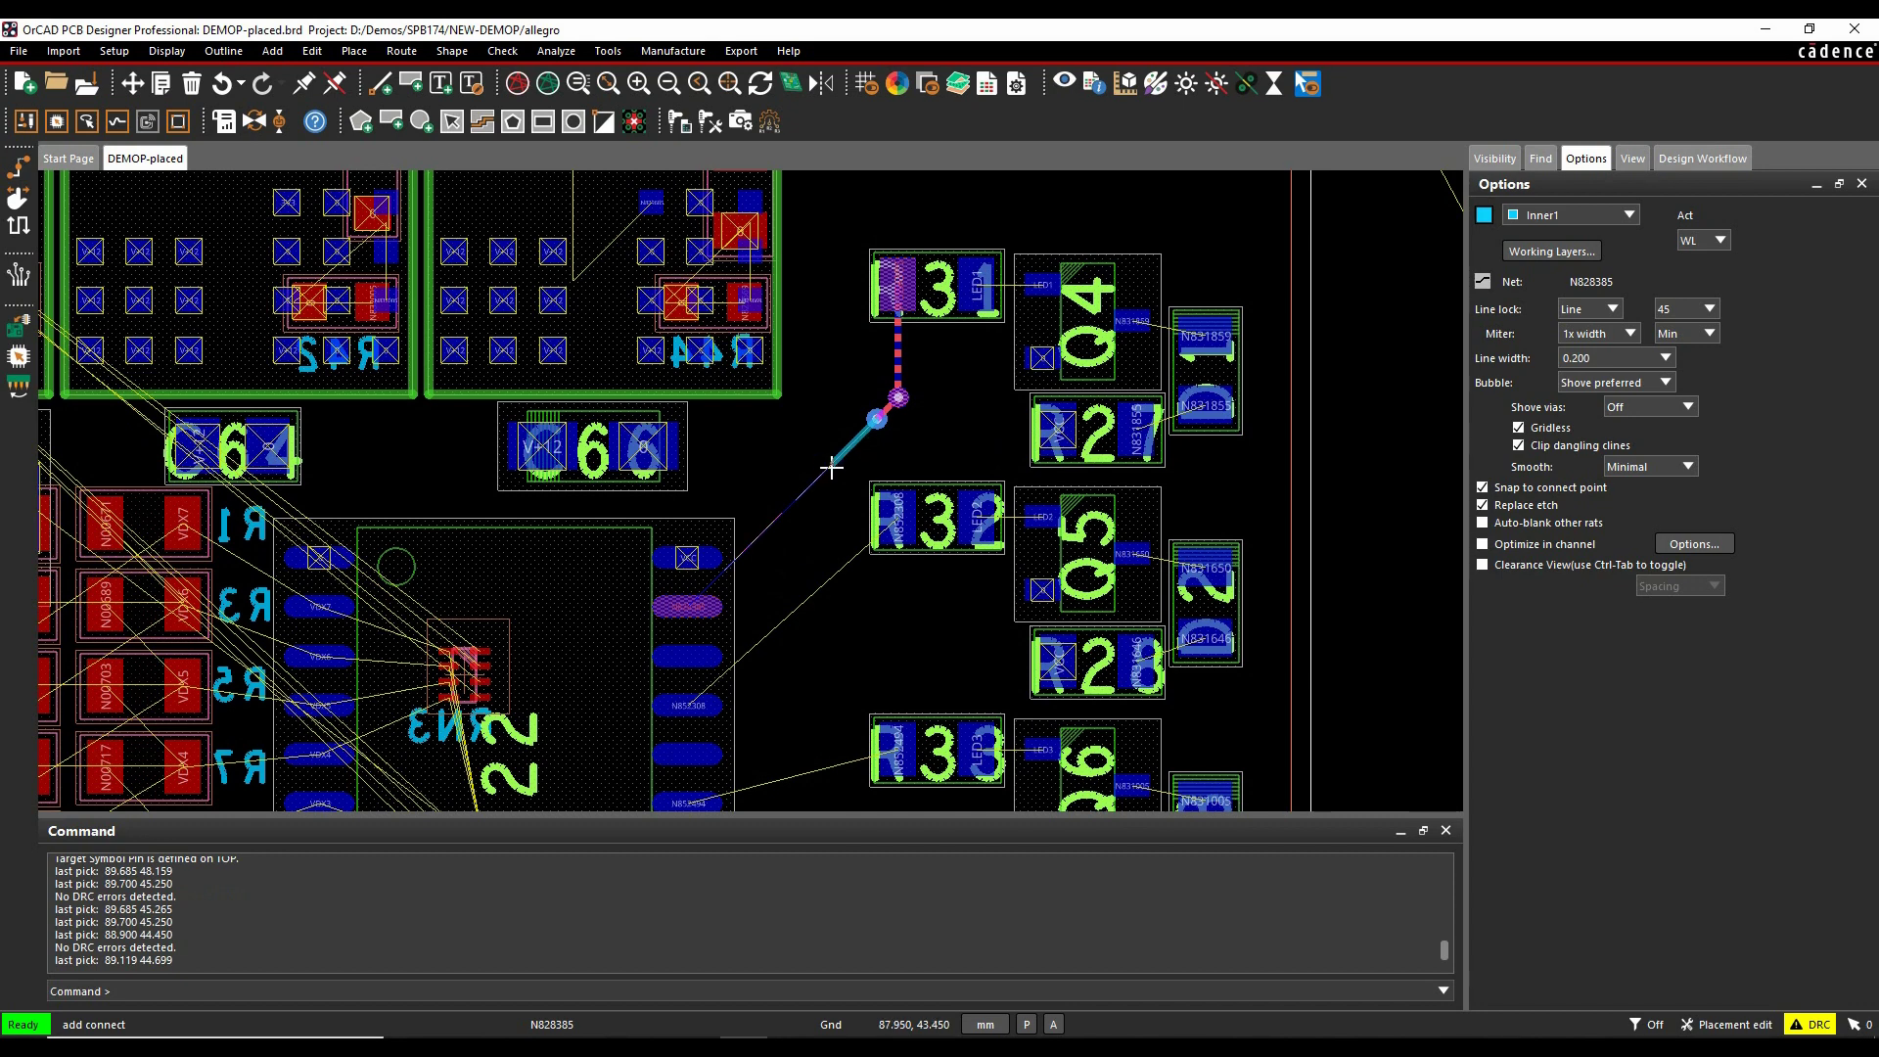
double_click(832, 469)
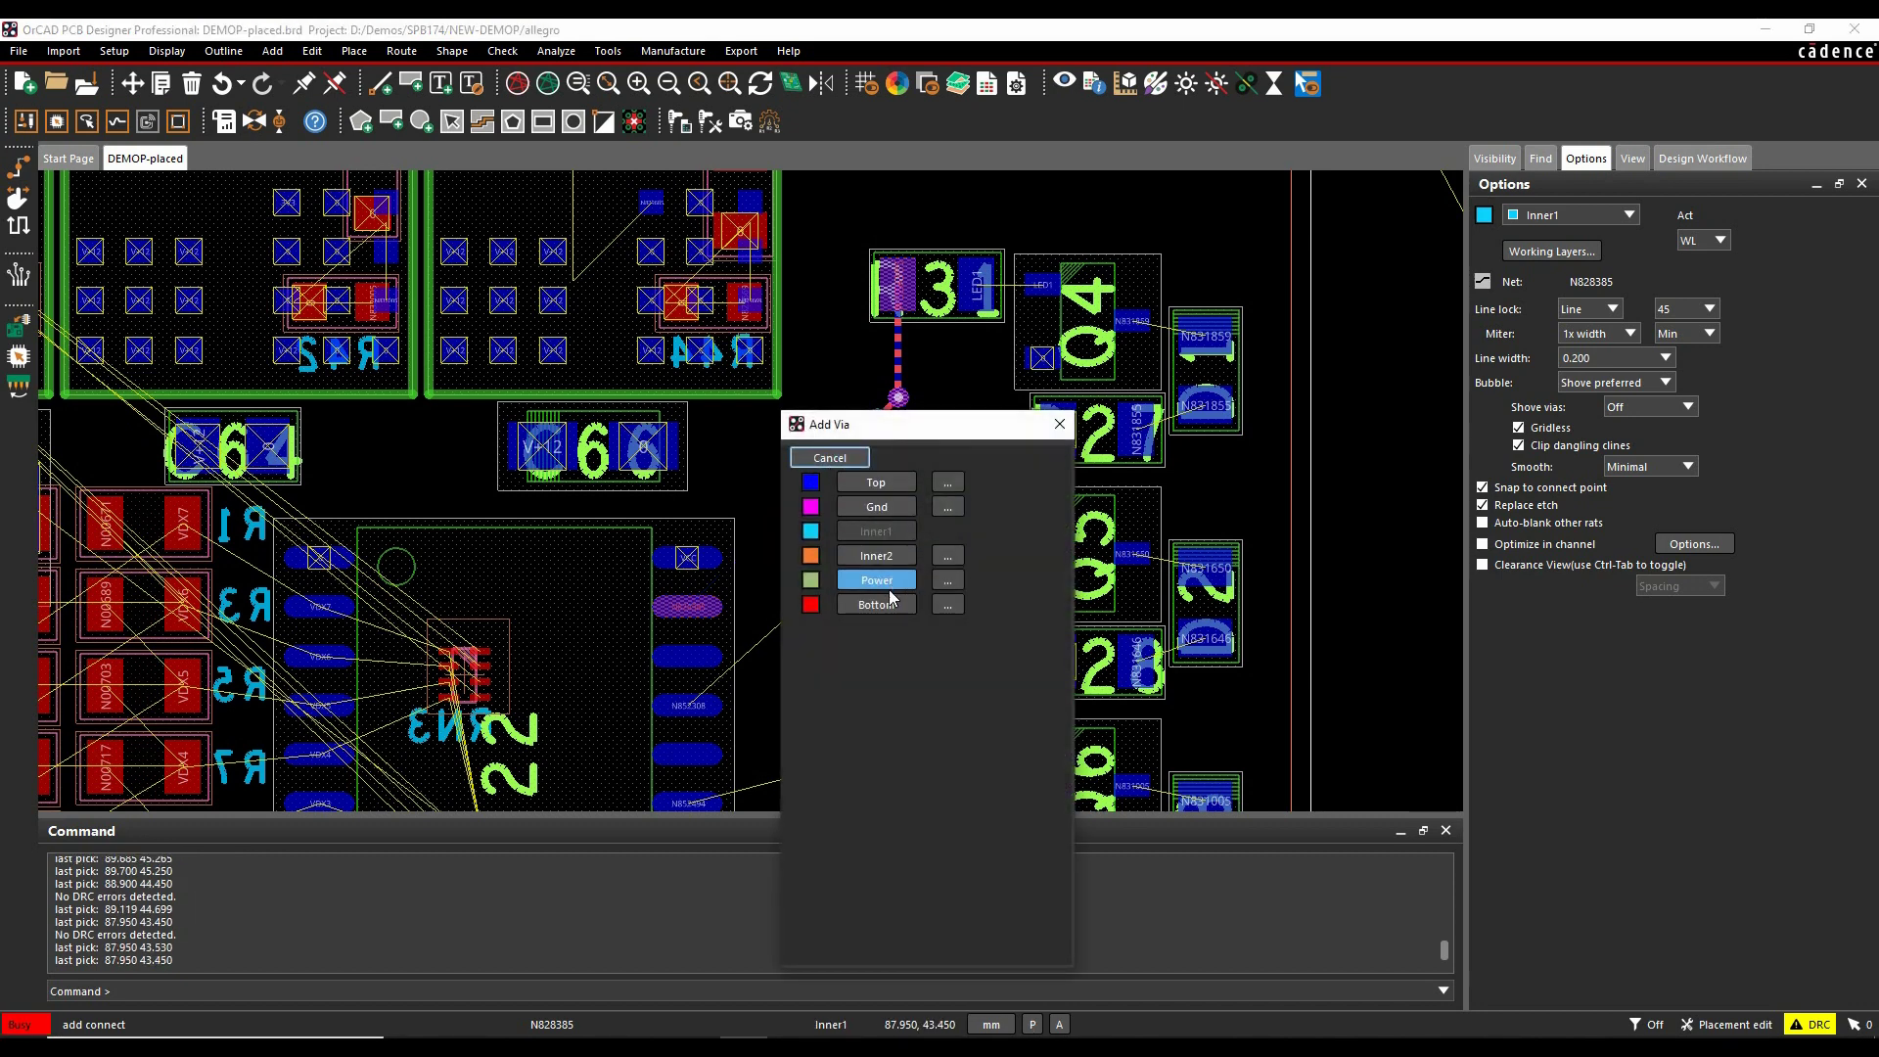
click(891, 588)
click(819, 509)
click(818, 493)
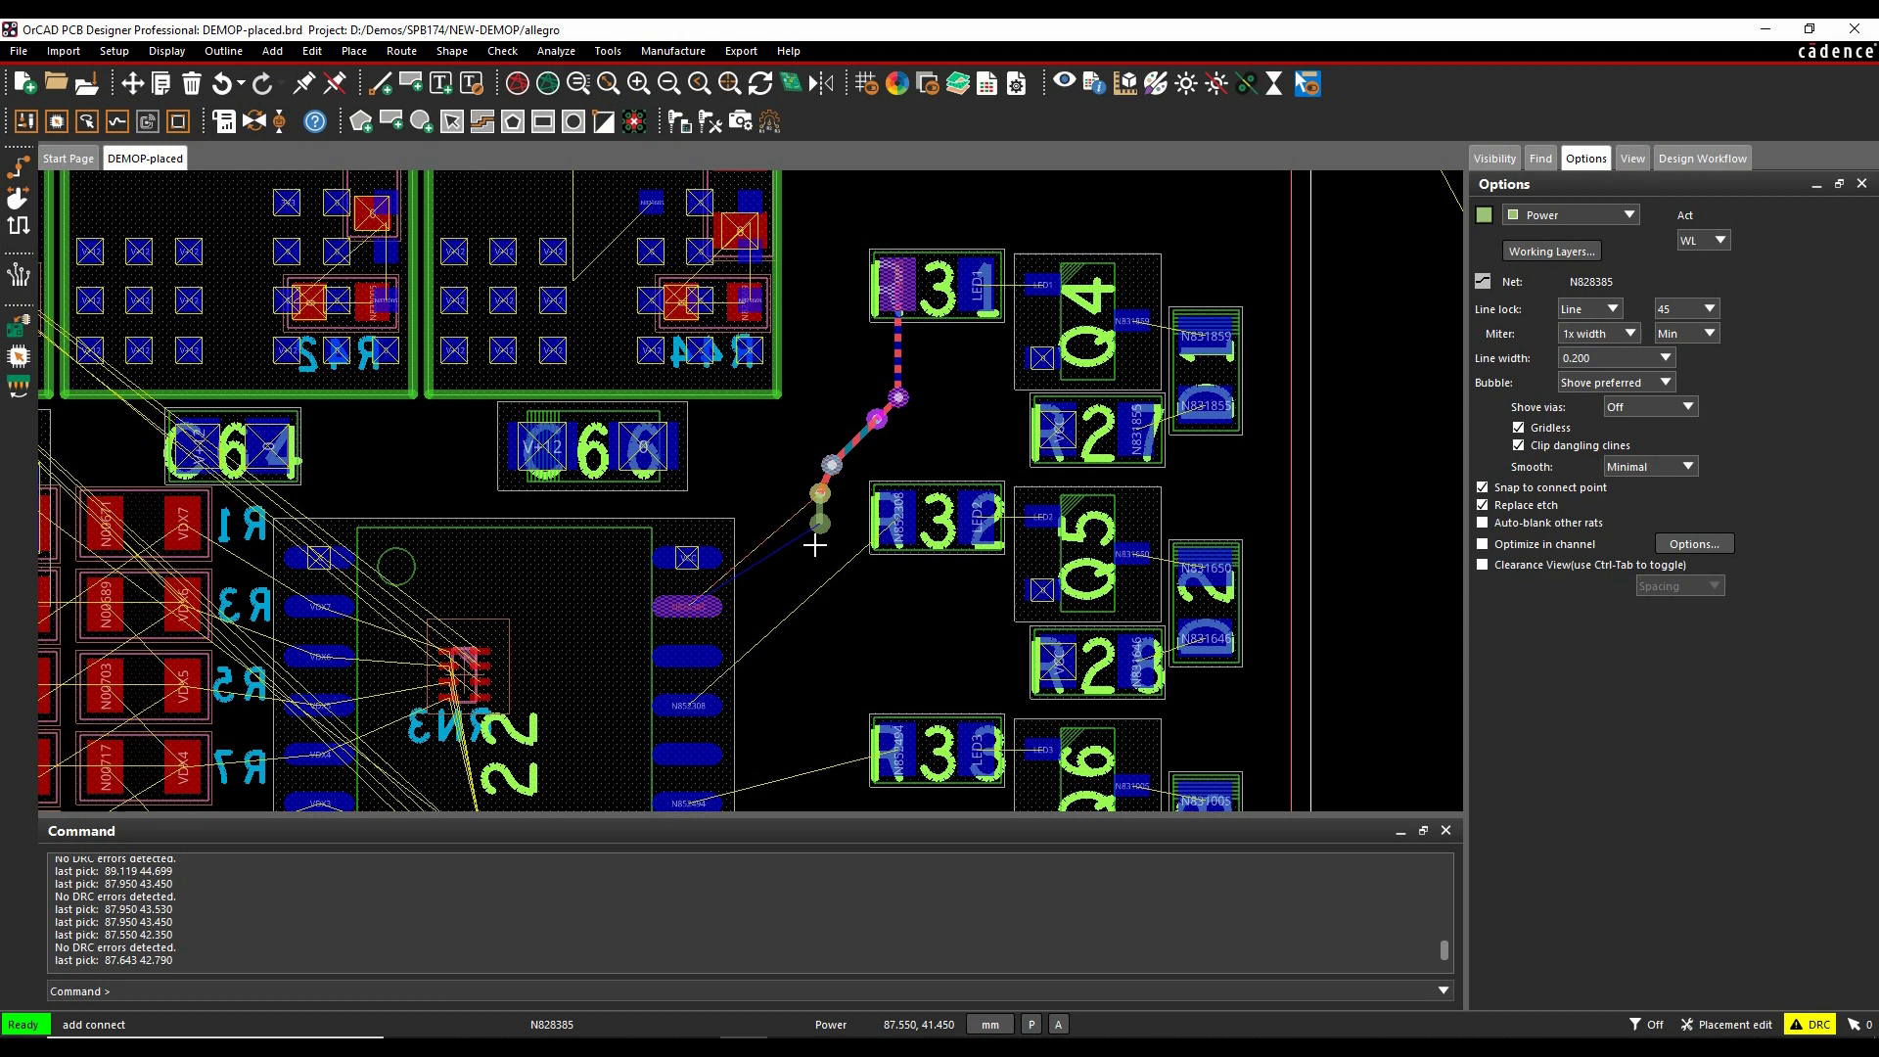
double_click(814, 545)
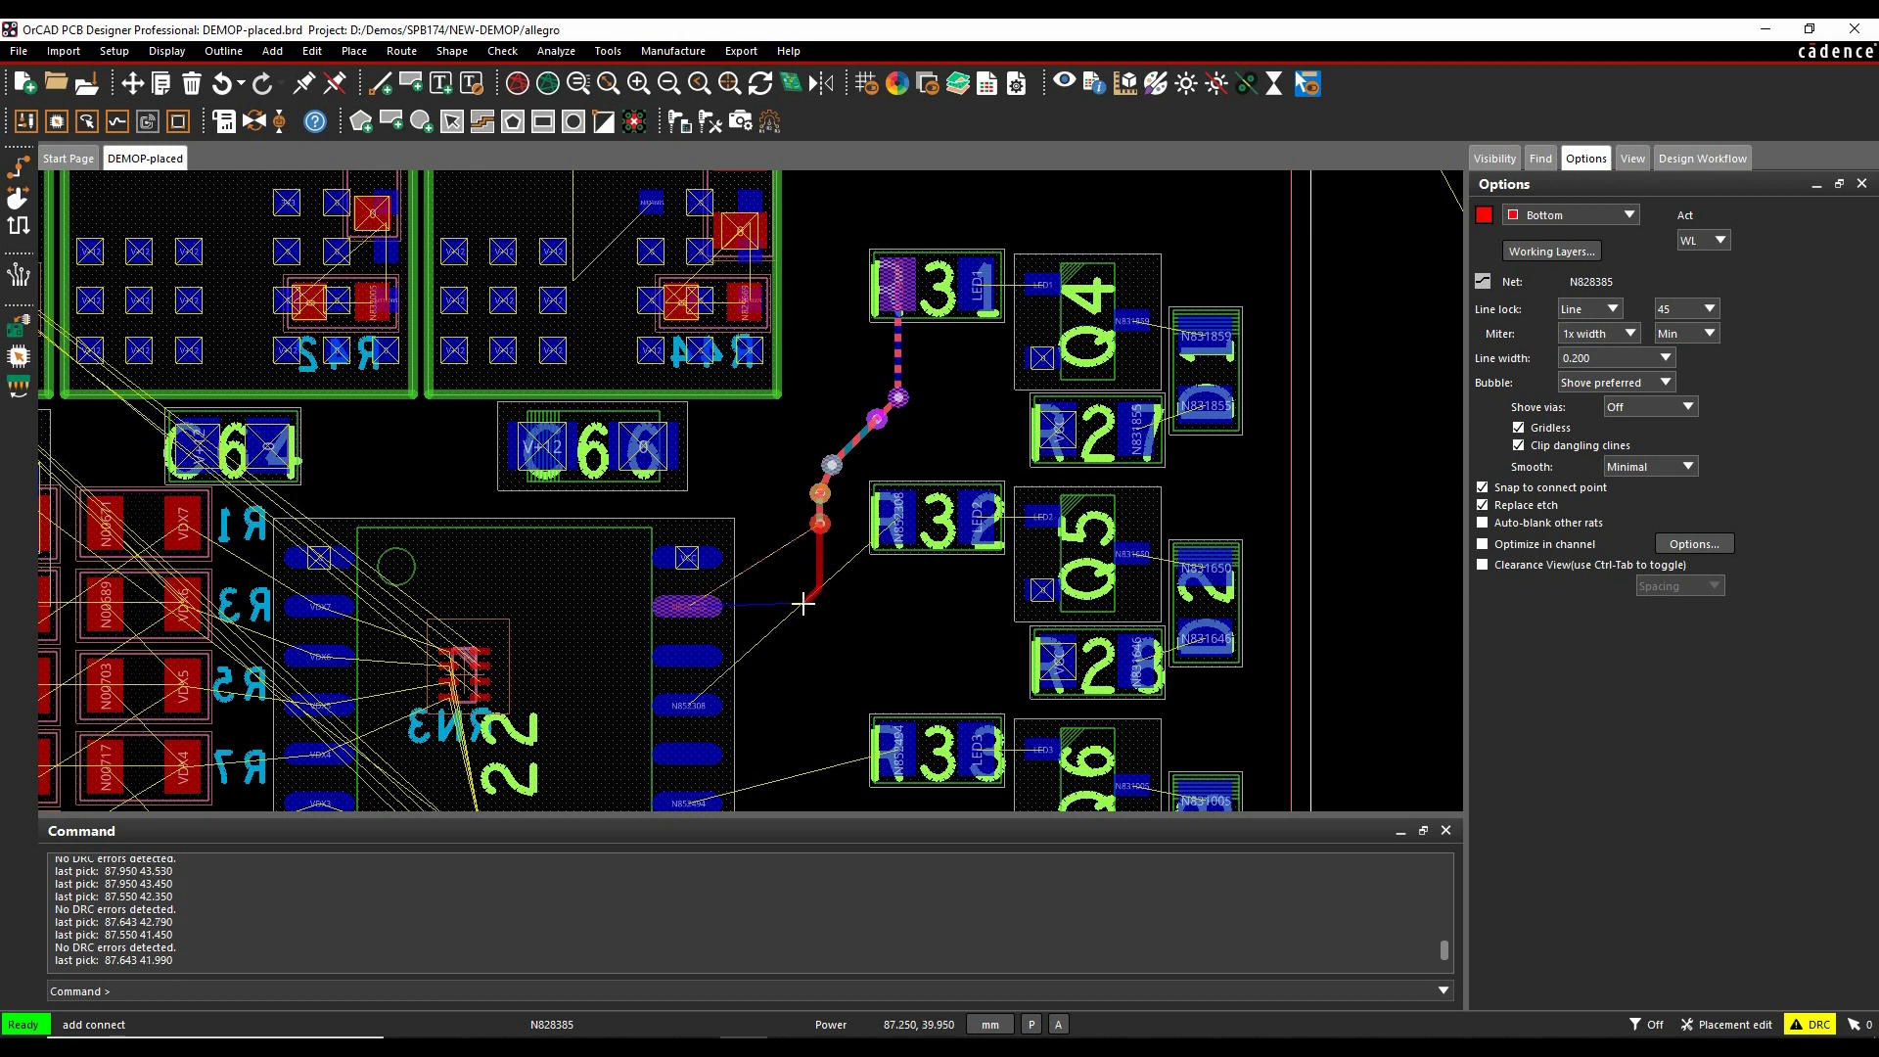
Add a Via-0_5-0_2 to bring the trace from Bottom back to Top
double_click(820, 604)
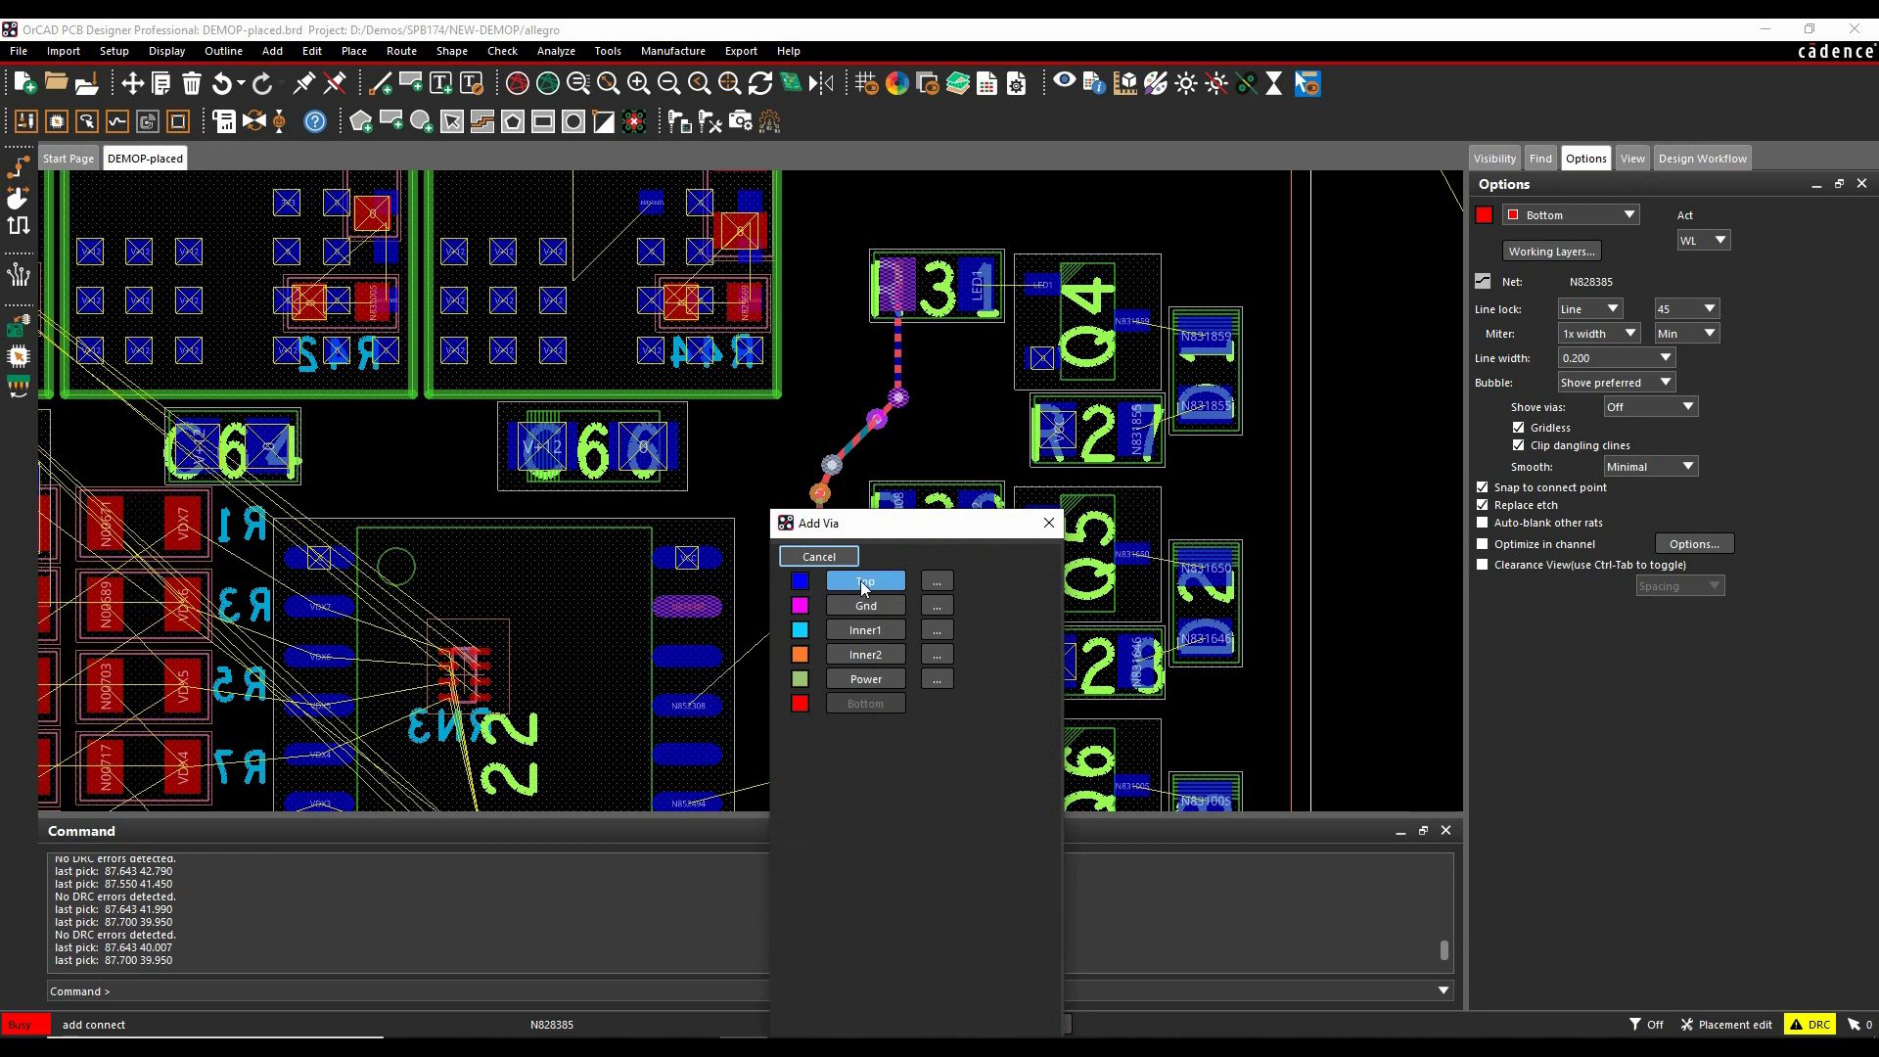
click(939, 583)
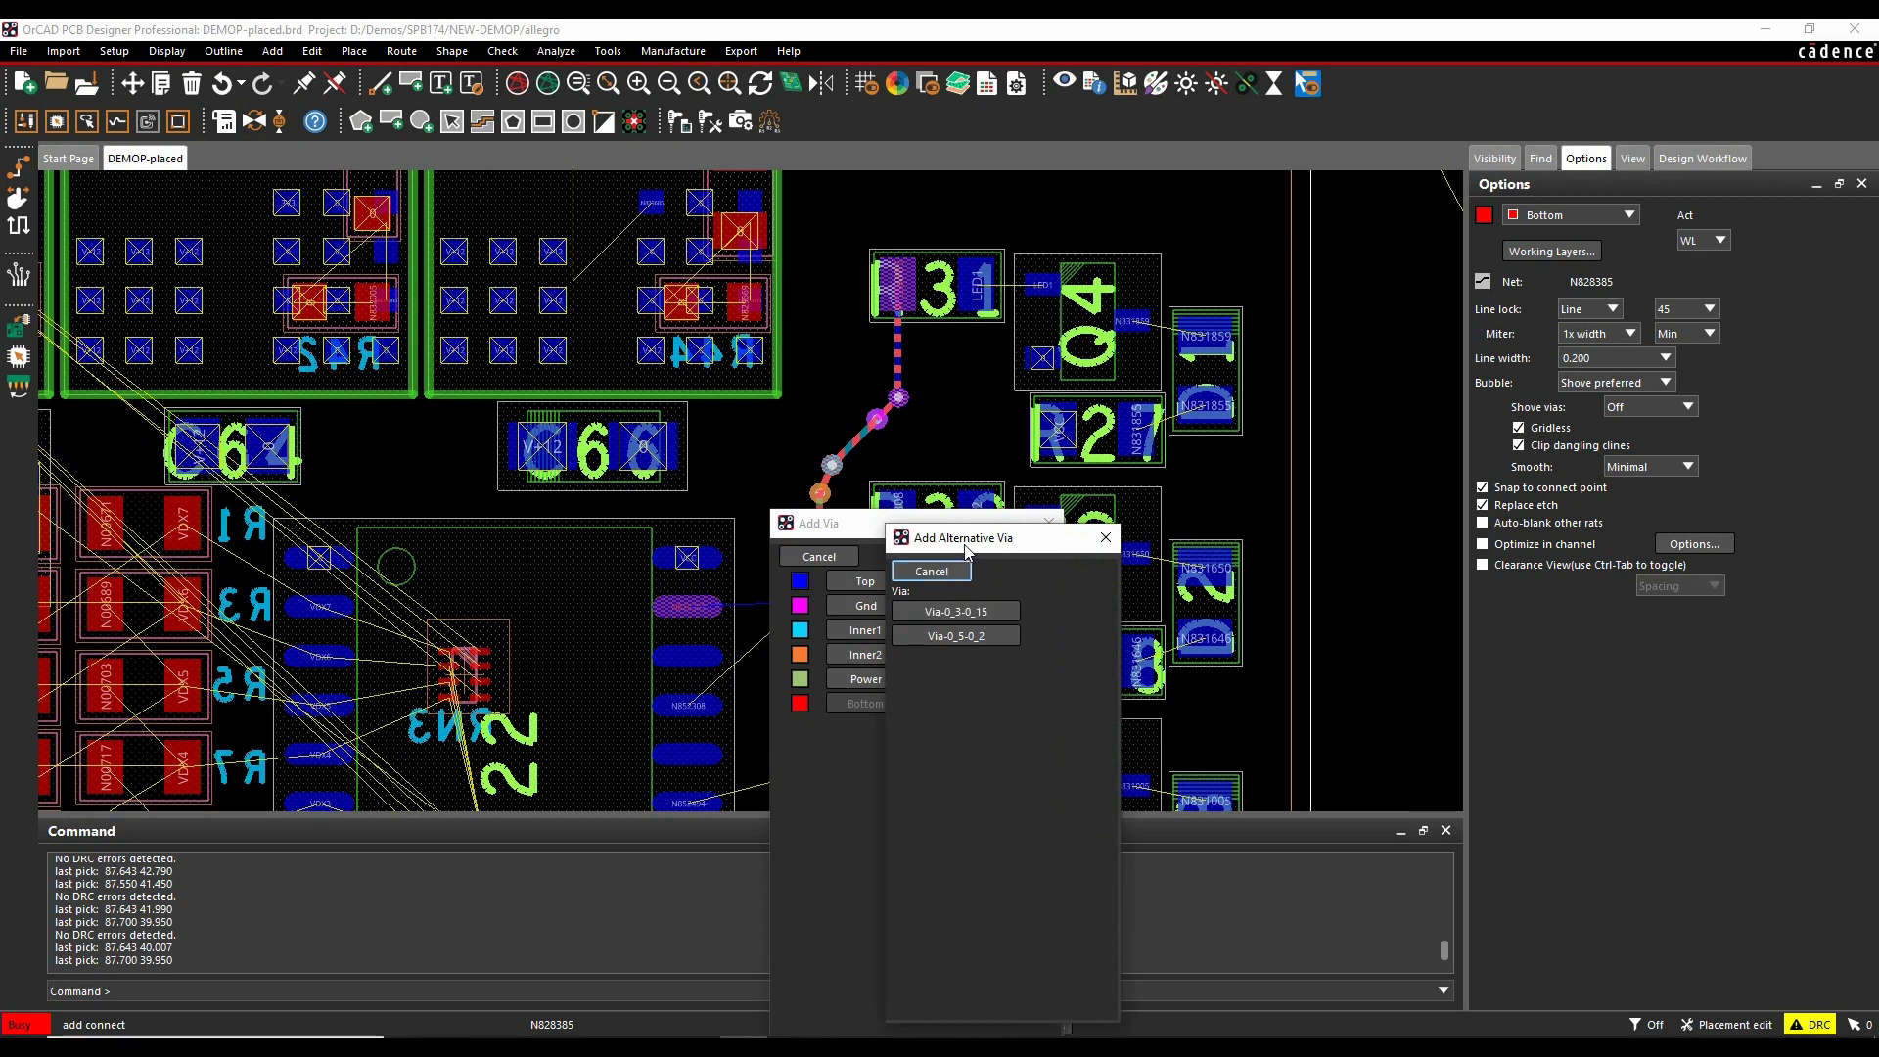
drag(964, 551, 1066, 545)
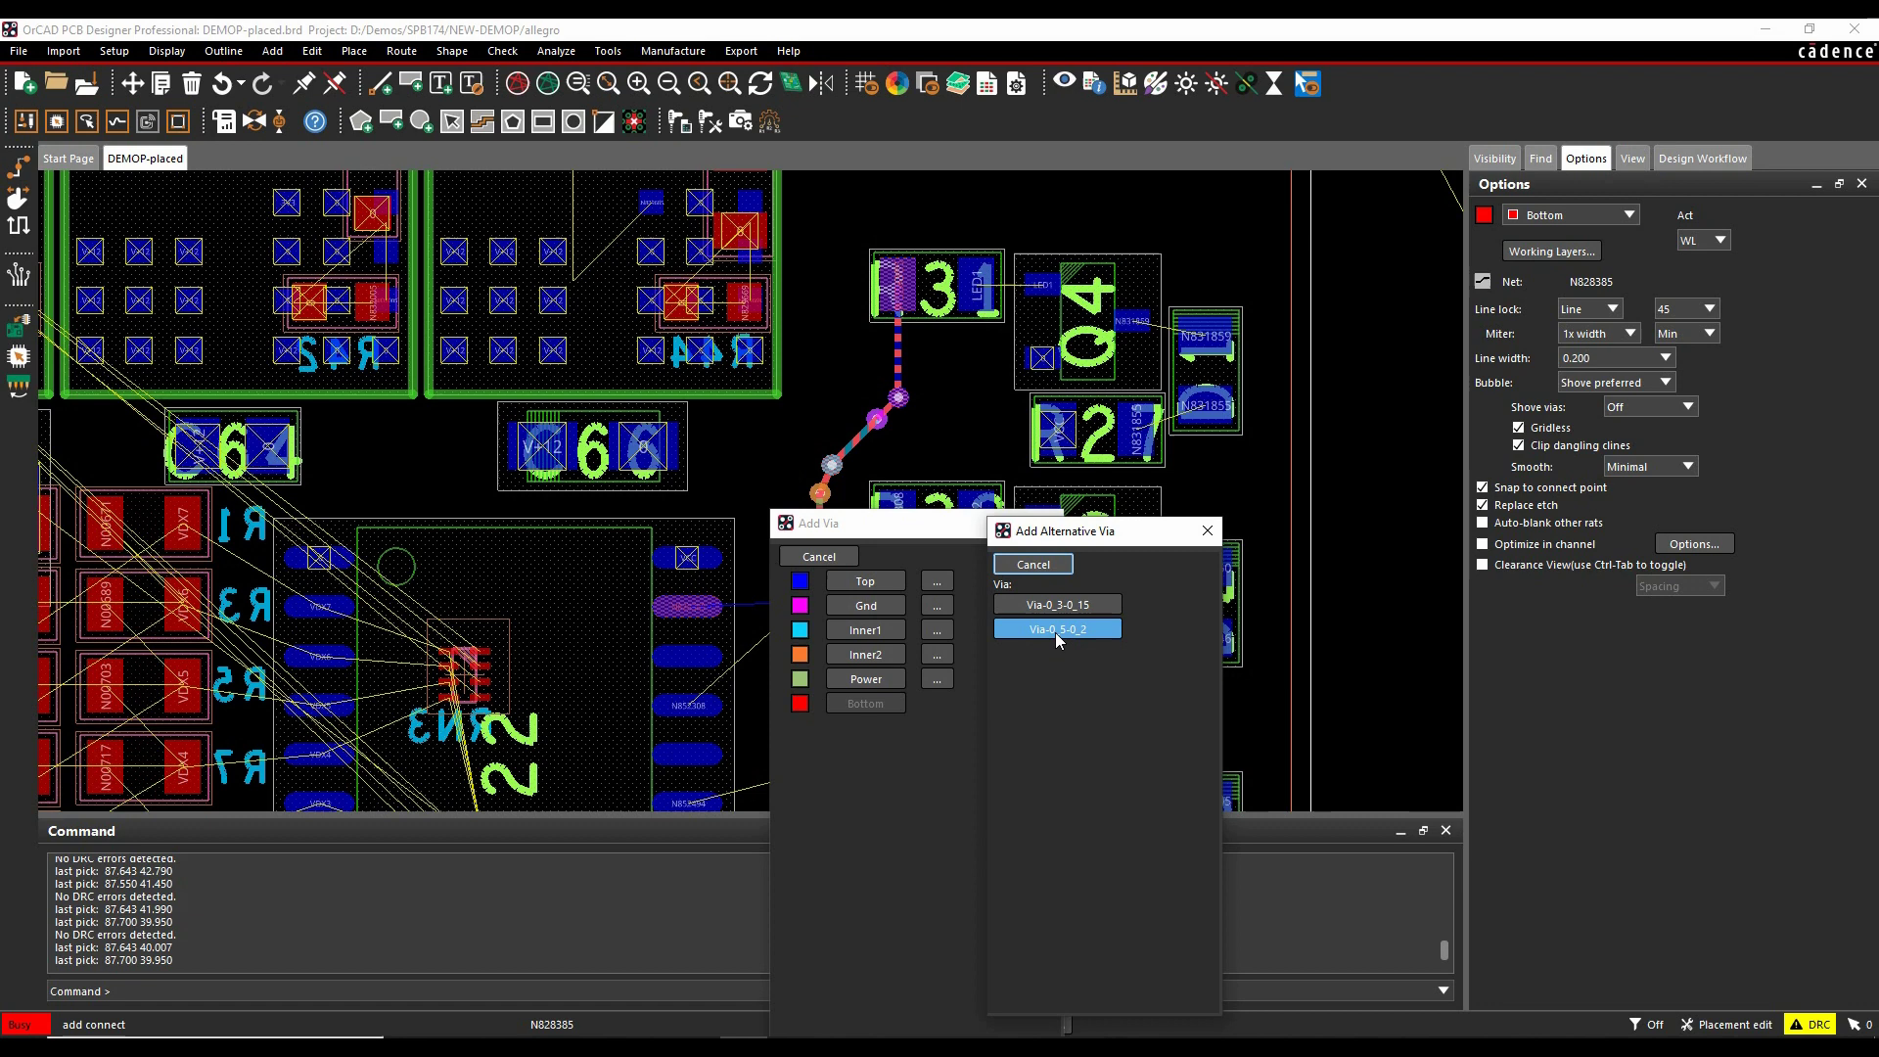
click(1057, 631)
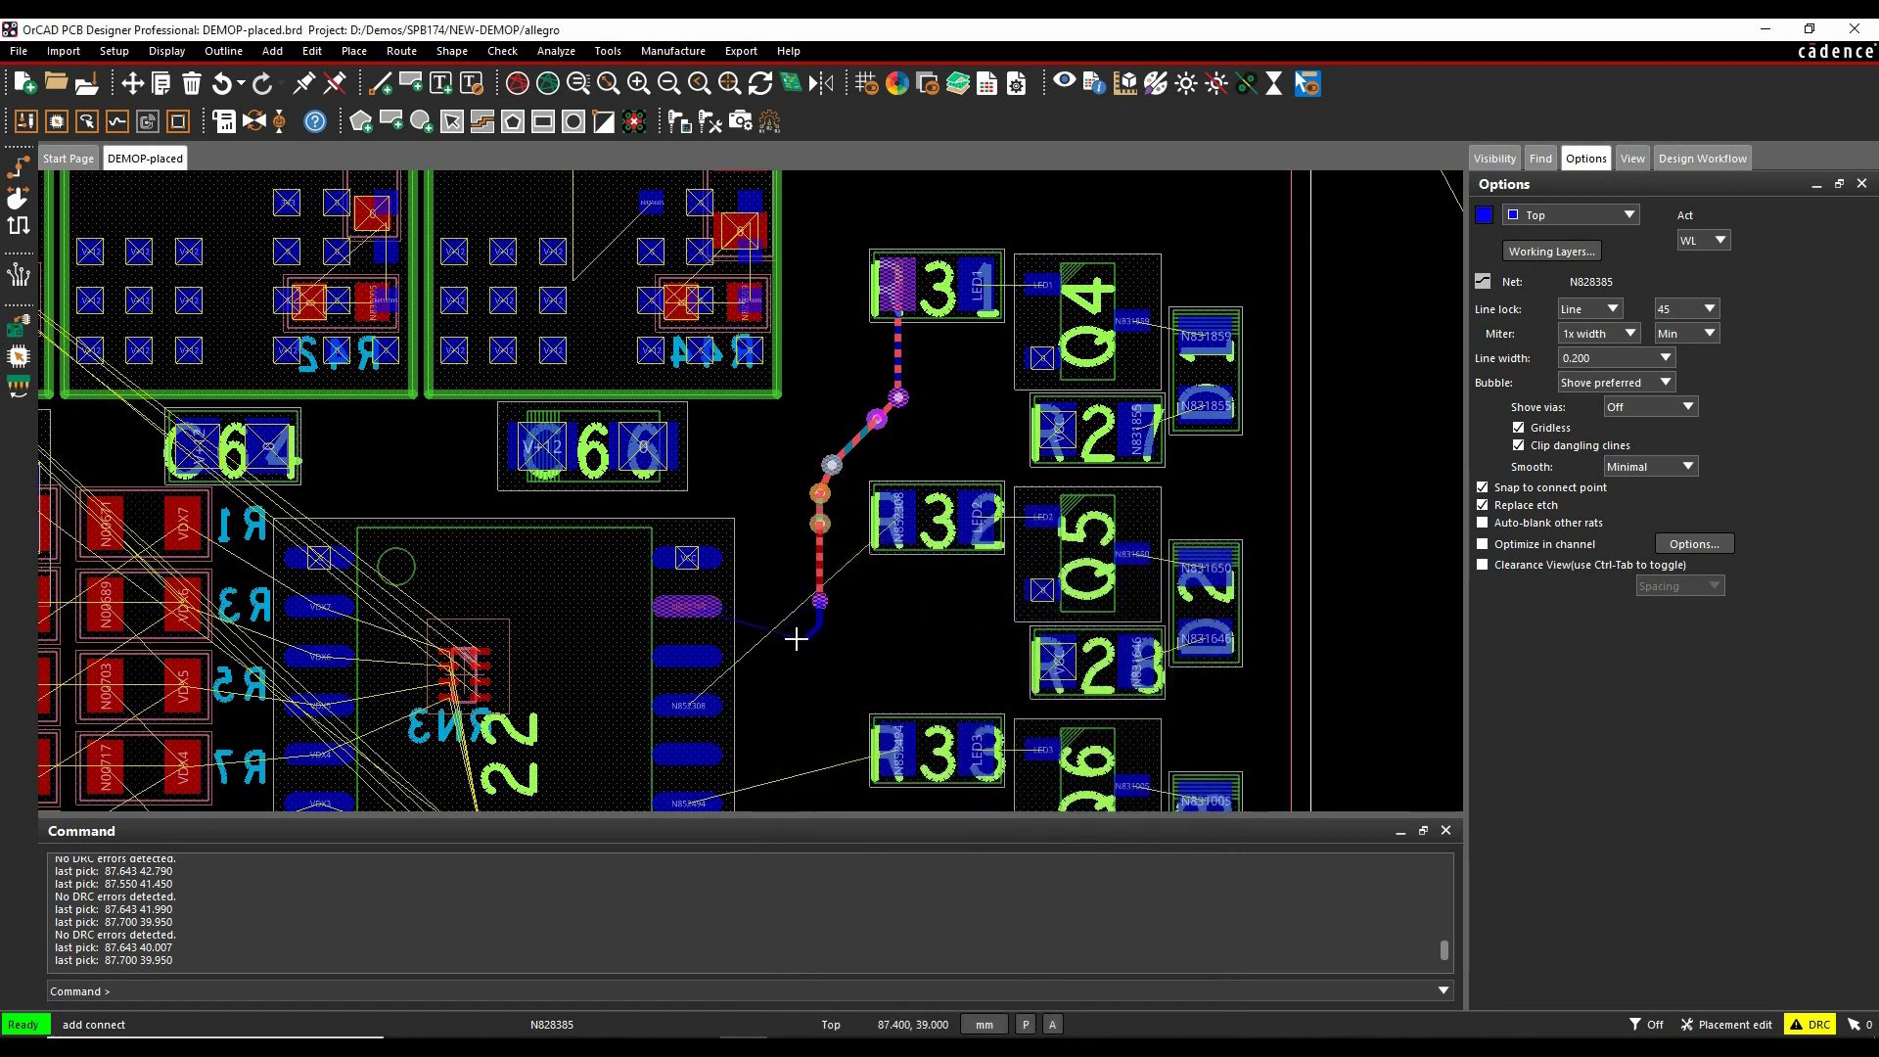
Finish the Top trace on the nearby pad and commit it with Done
click(667, 598)
right_click(881, 612)
click(910, 619)
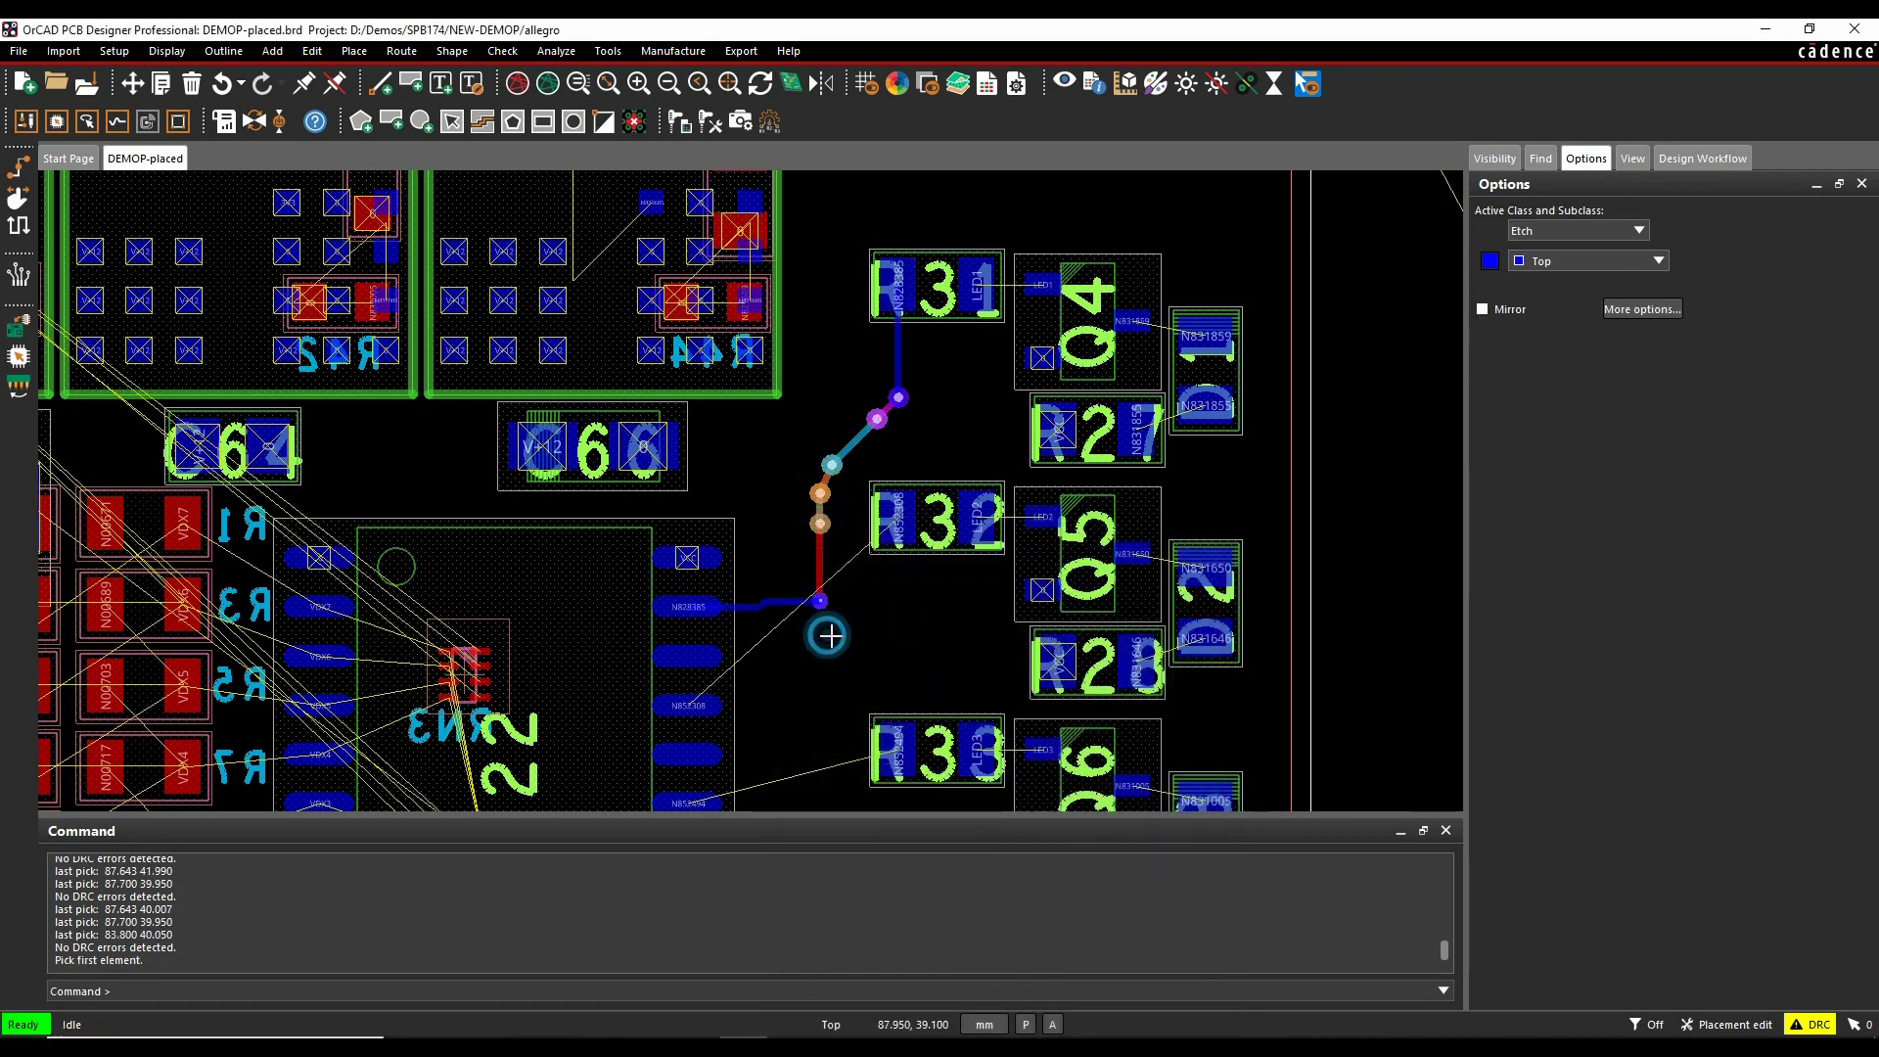
Open Constraint Manager's Physical Constraint Set All Layers view and edit the DEFAULT via list
click(988, 86)
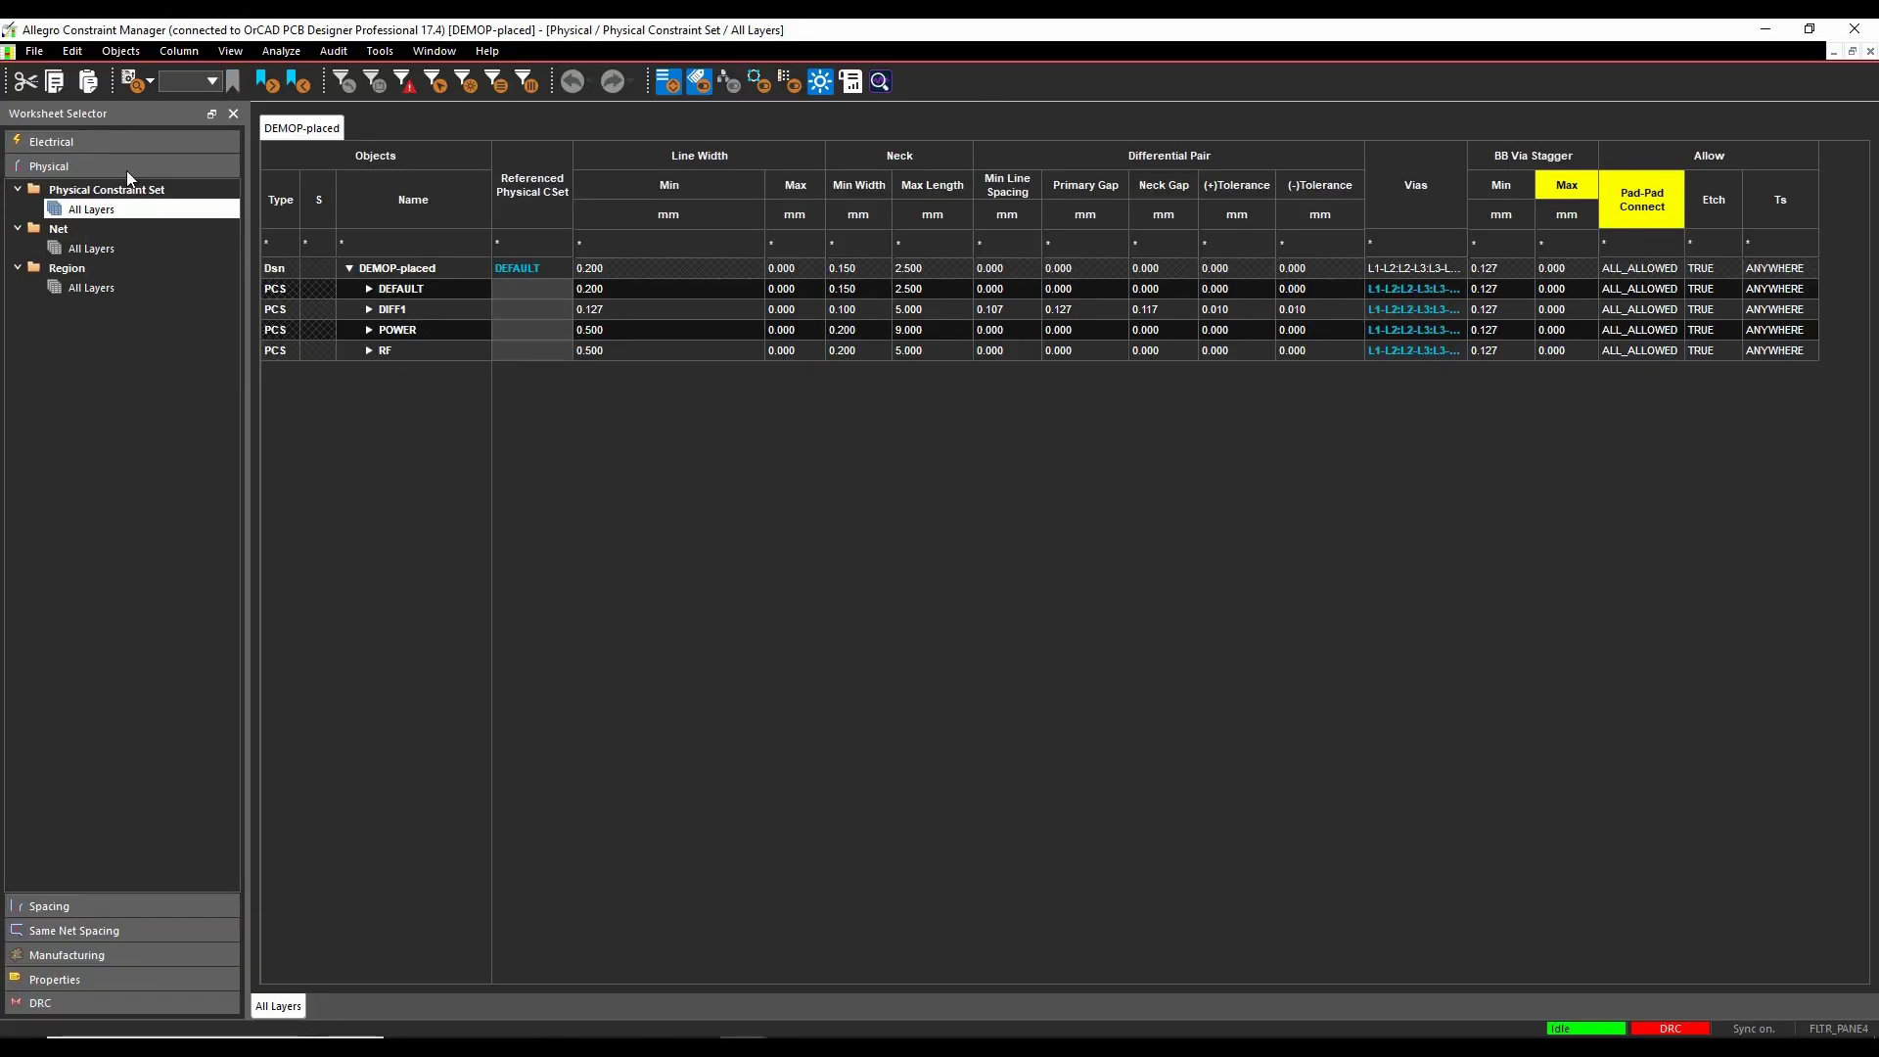
click(113, 207)
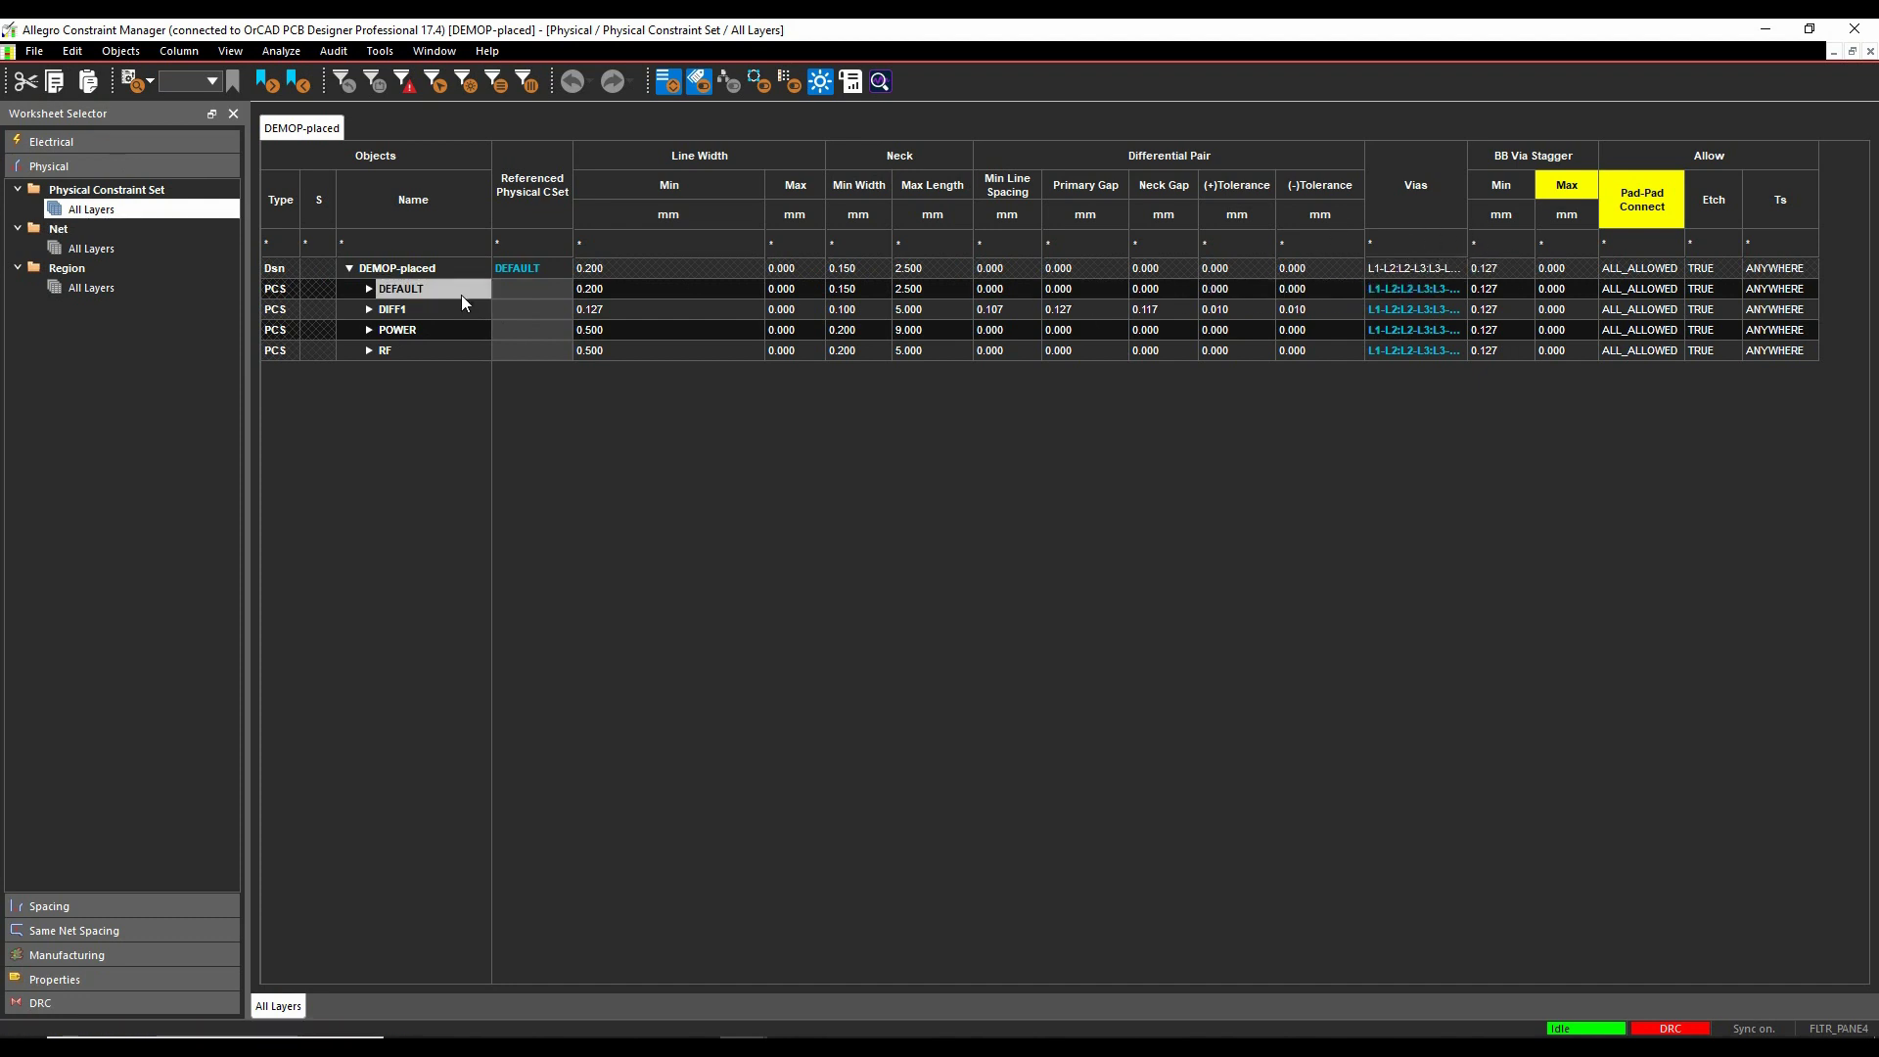
click(1422, 291)
click(1422, 290)
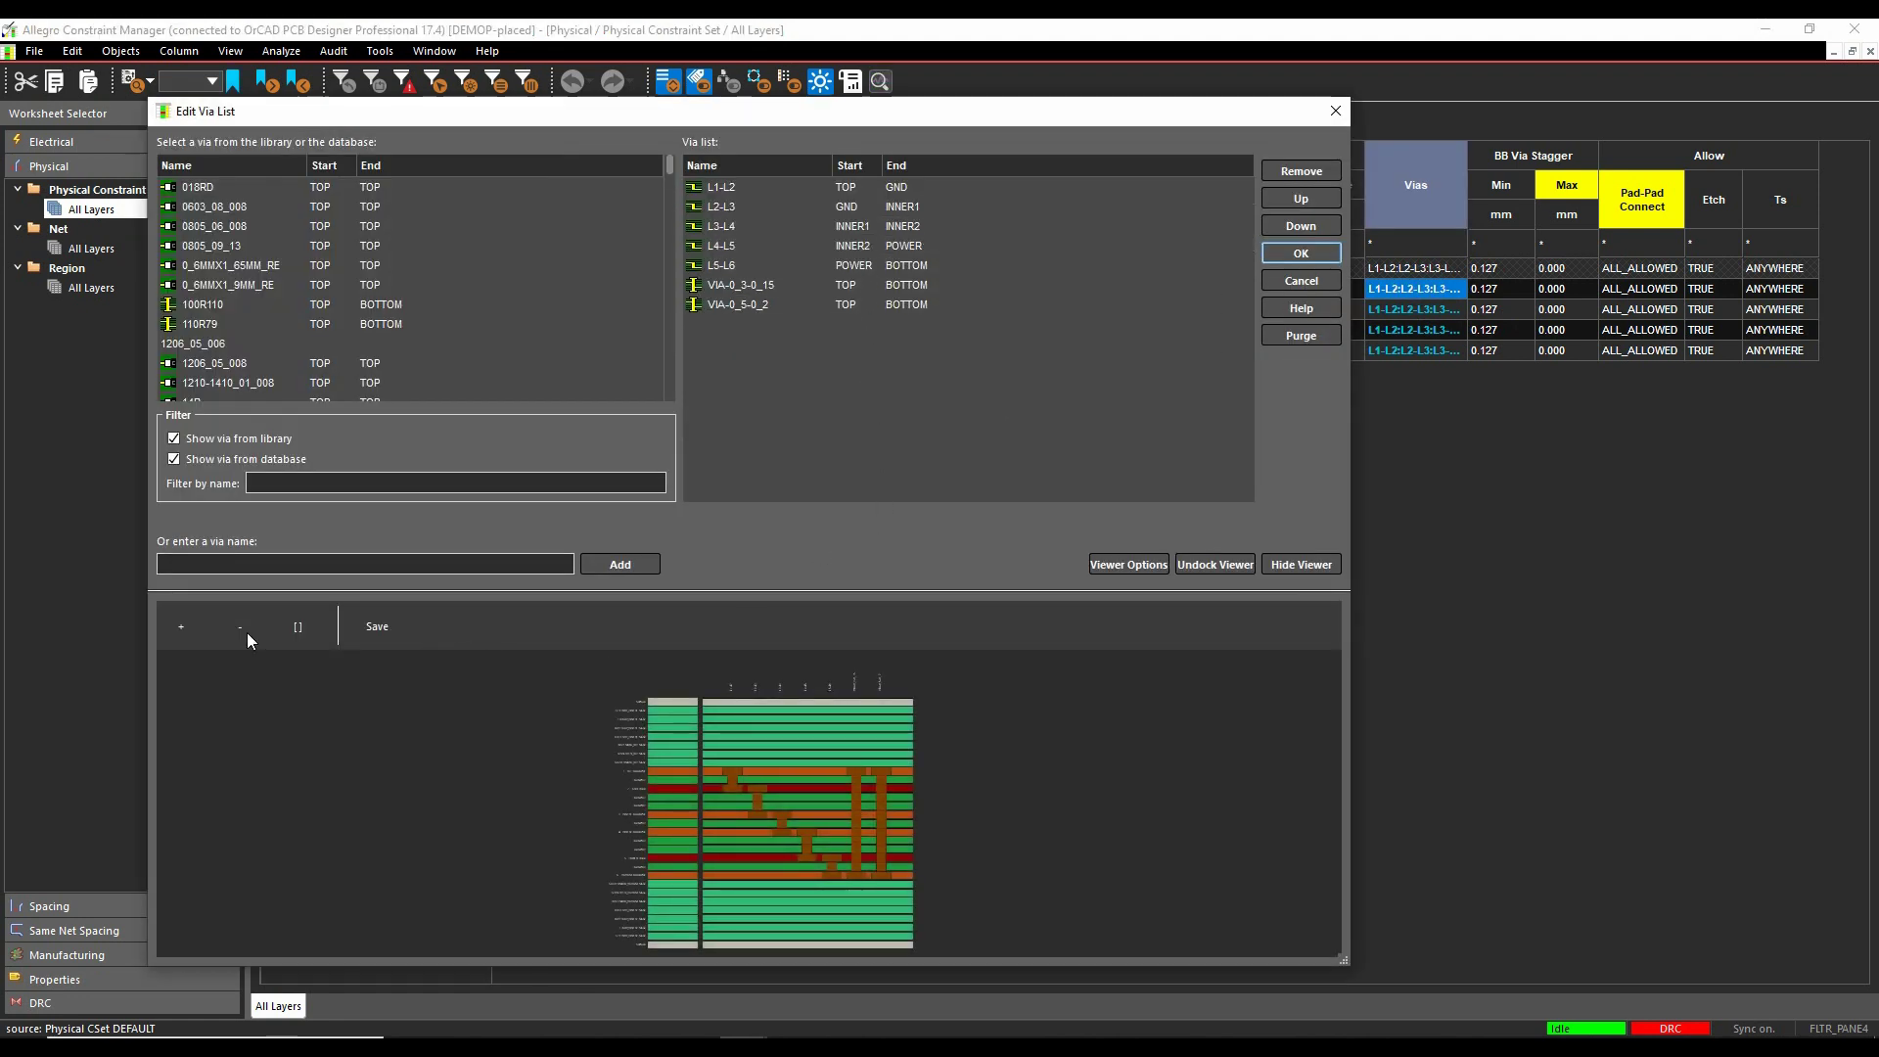
Hide Surface and Mask layers in the via stackup preview, then zoom it in
click(1128, 566)
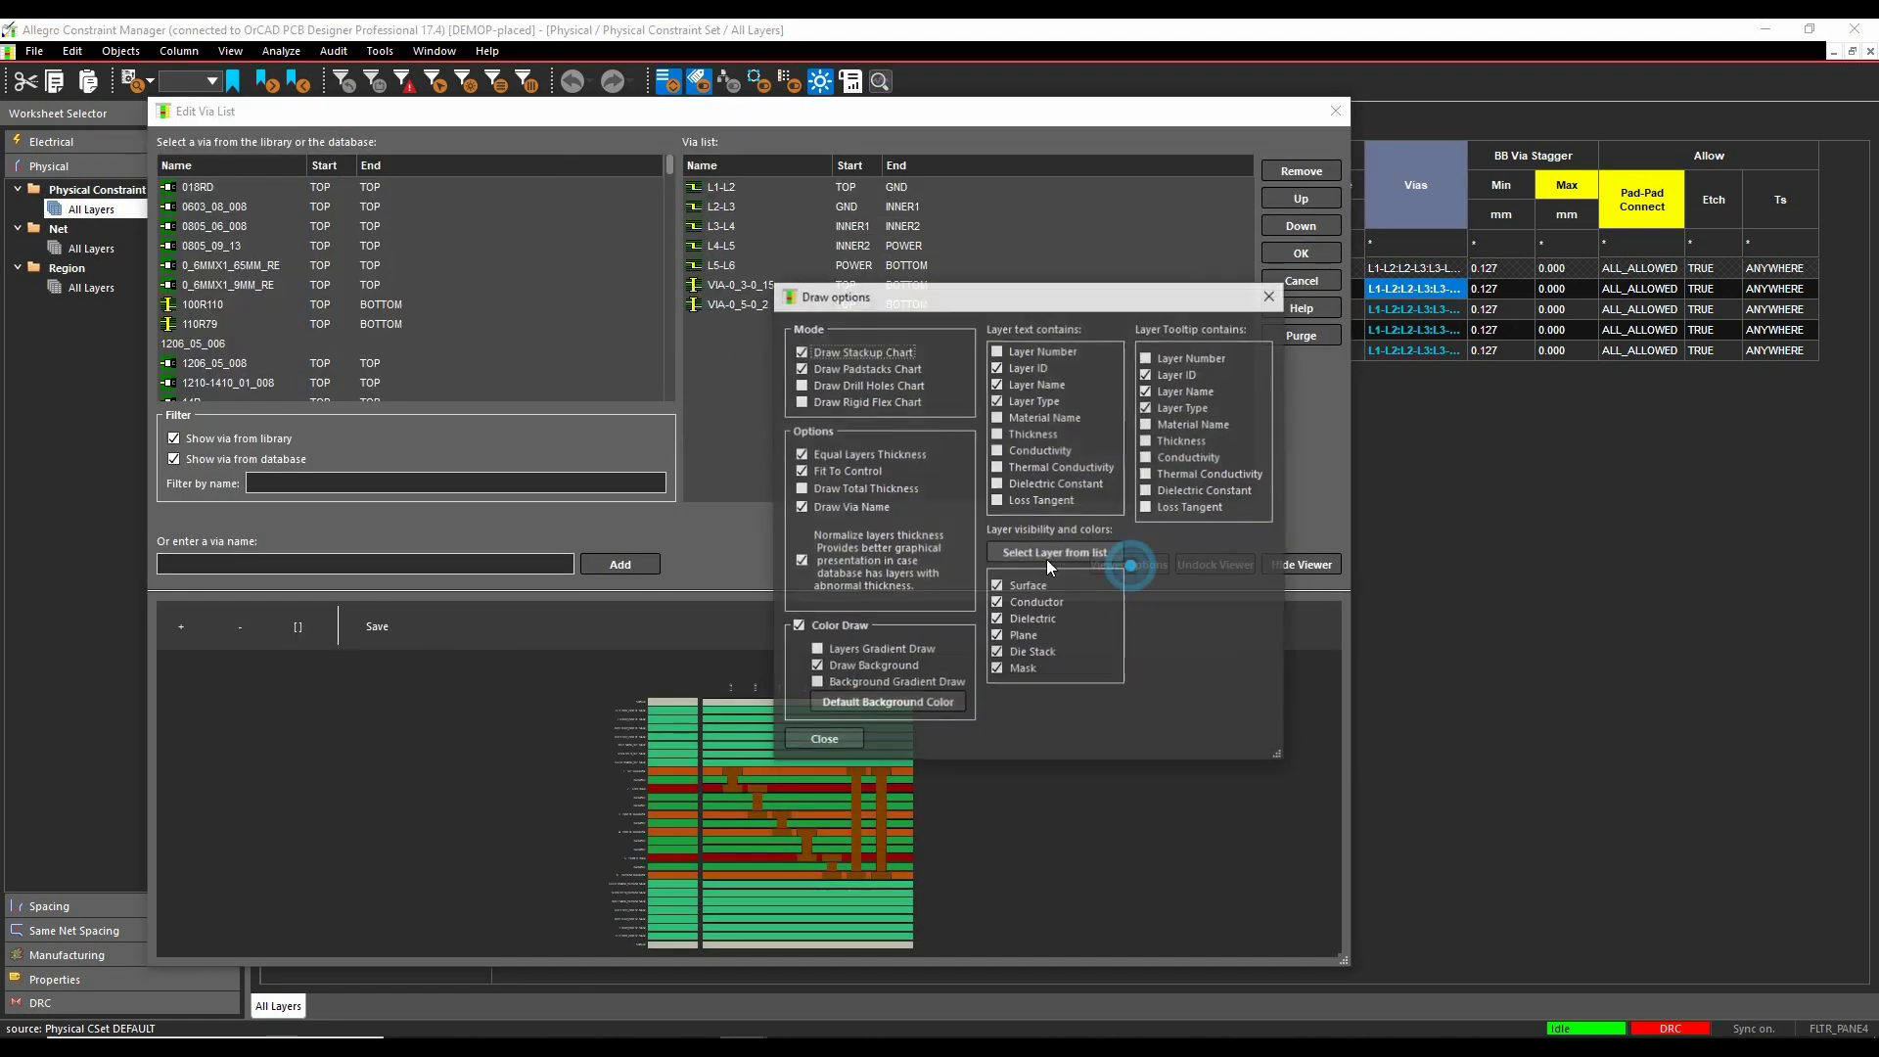
click(998, 586)
click(997, 670)
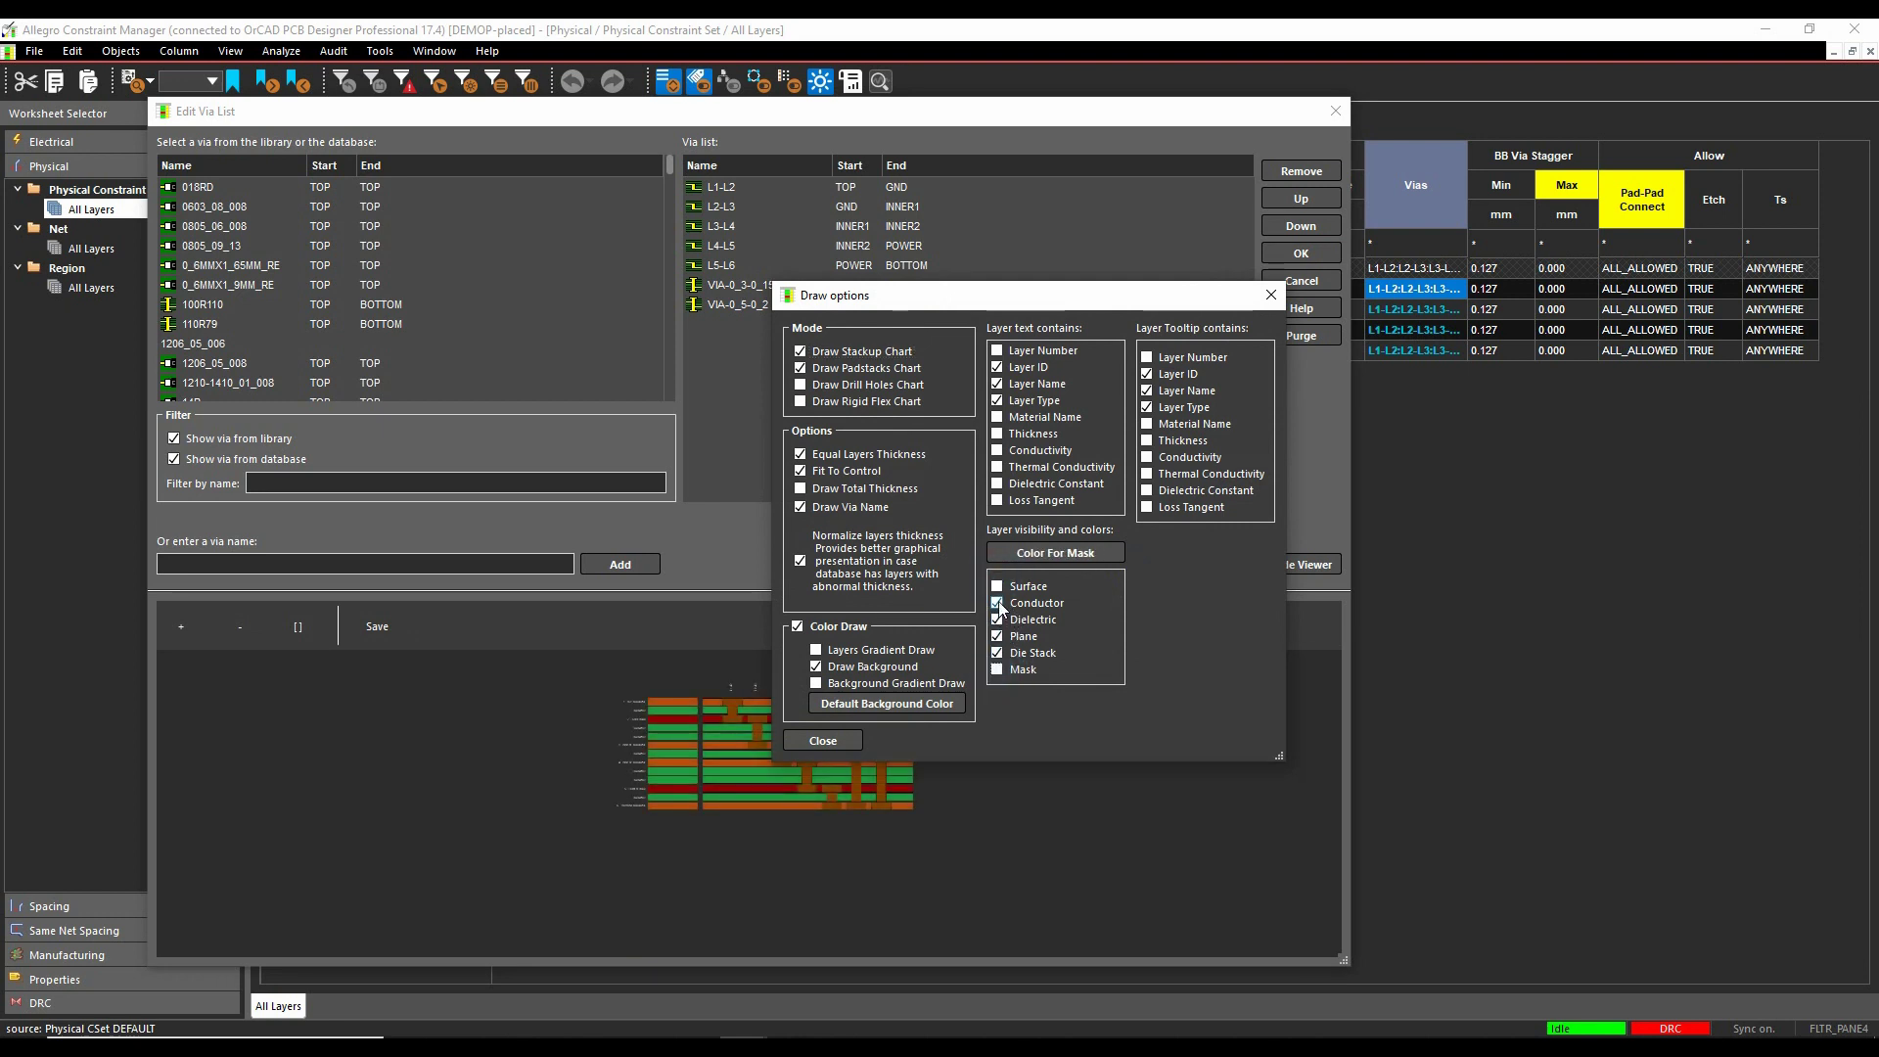
click(834, 742)
click(182, 626)
click(182, 626)
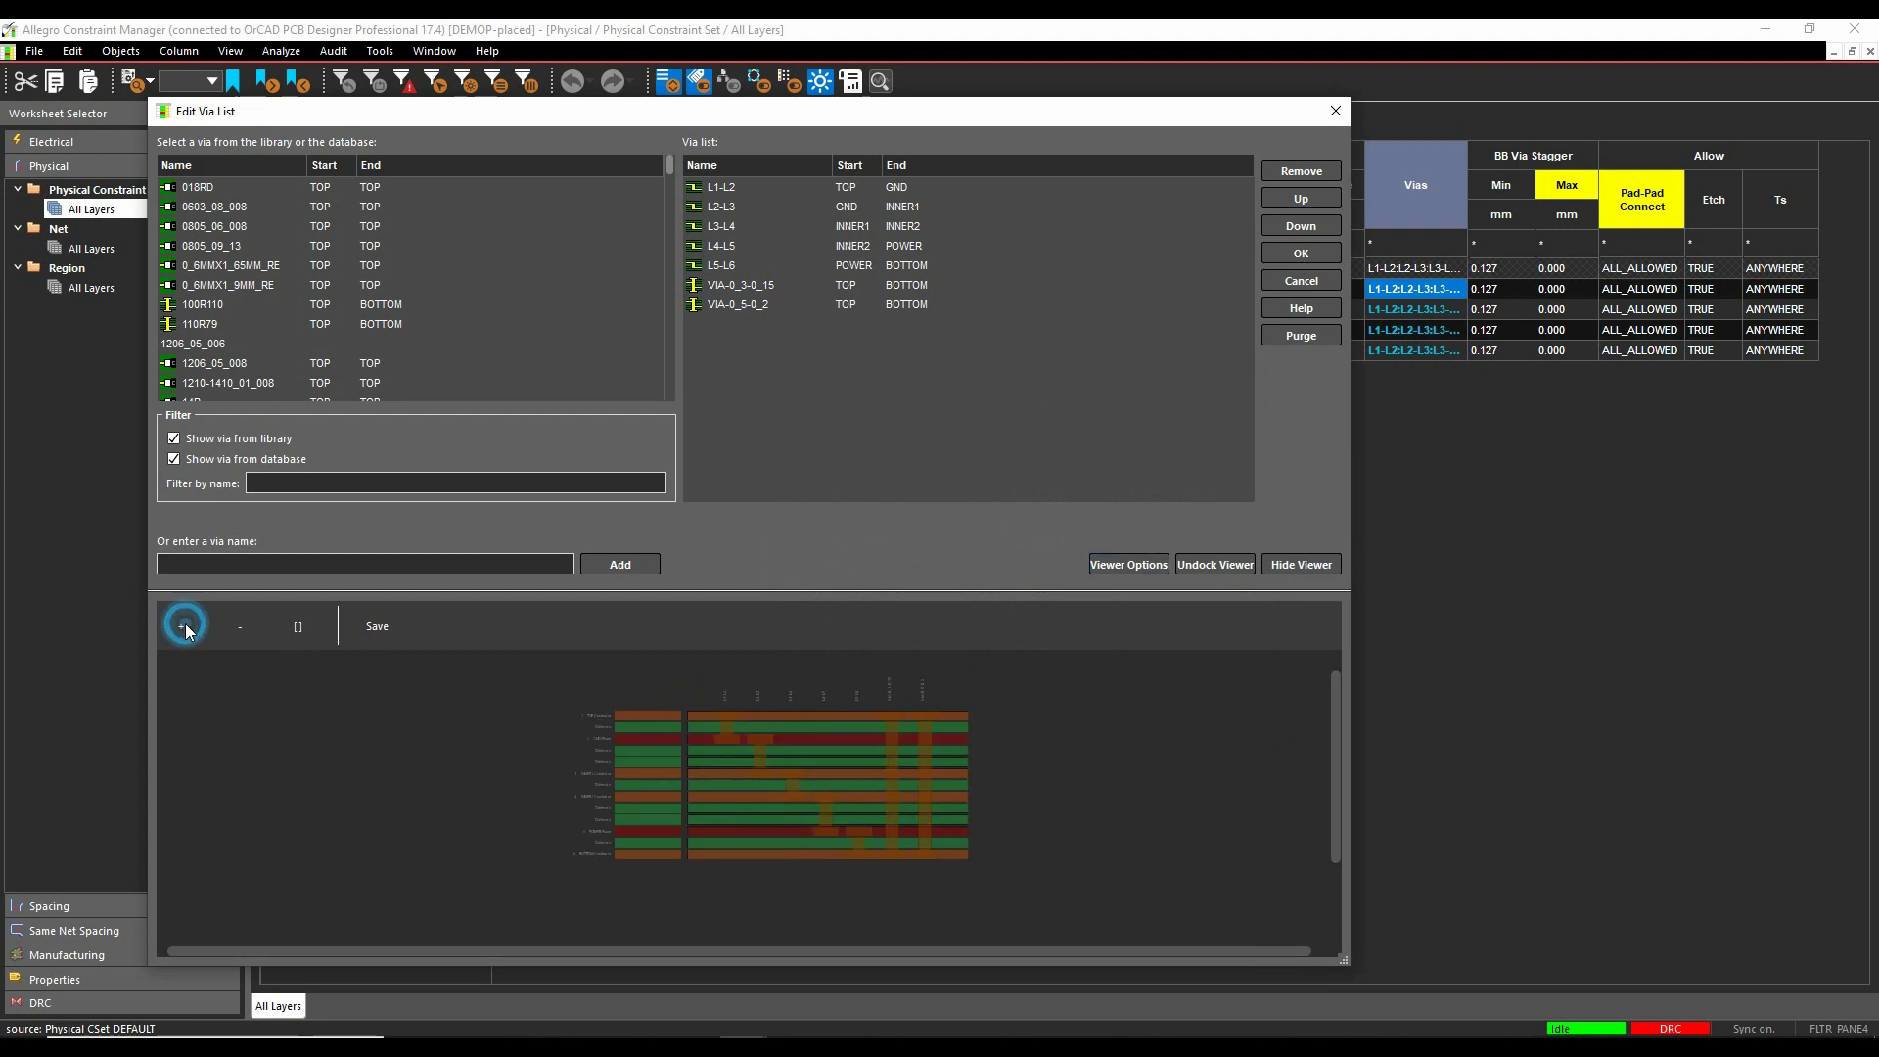
Zoom further into the stackup preview to review each of the seven vias' layer spans
click(182, 626)
click(184, 627)
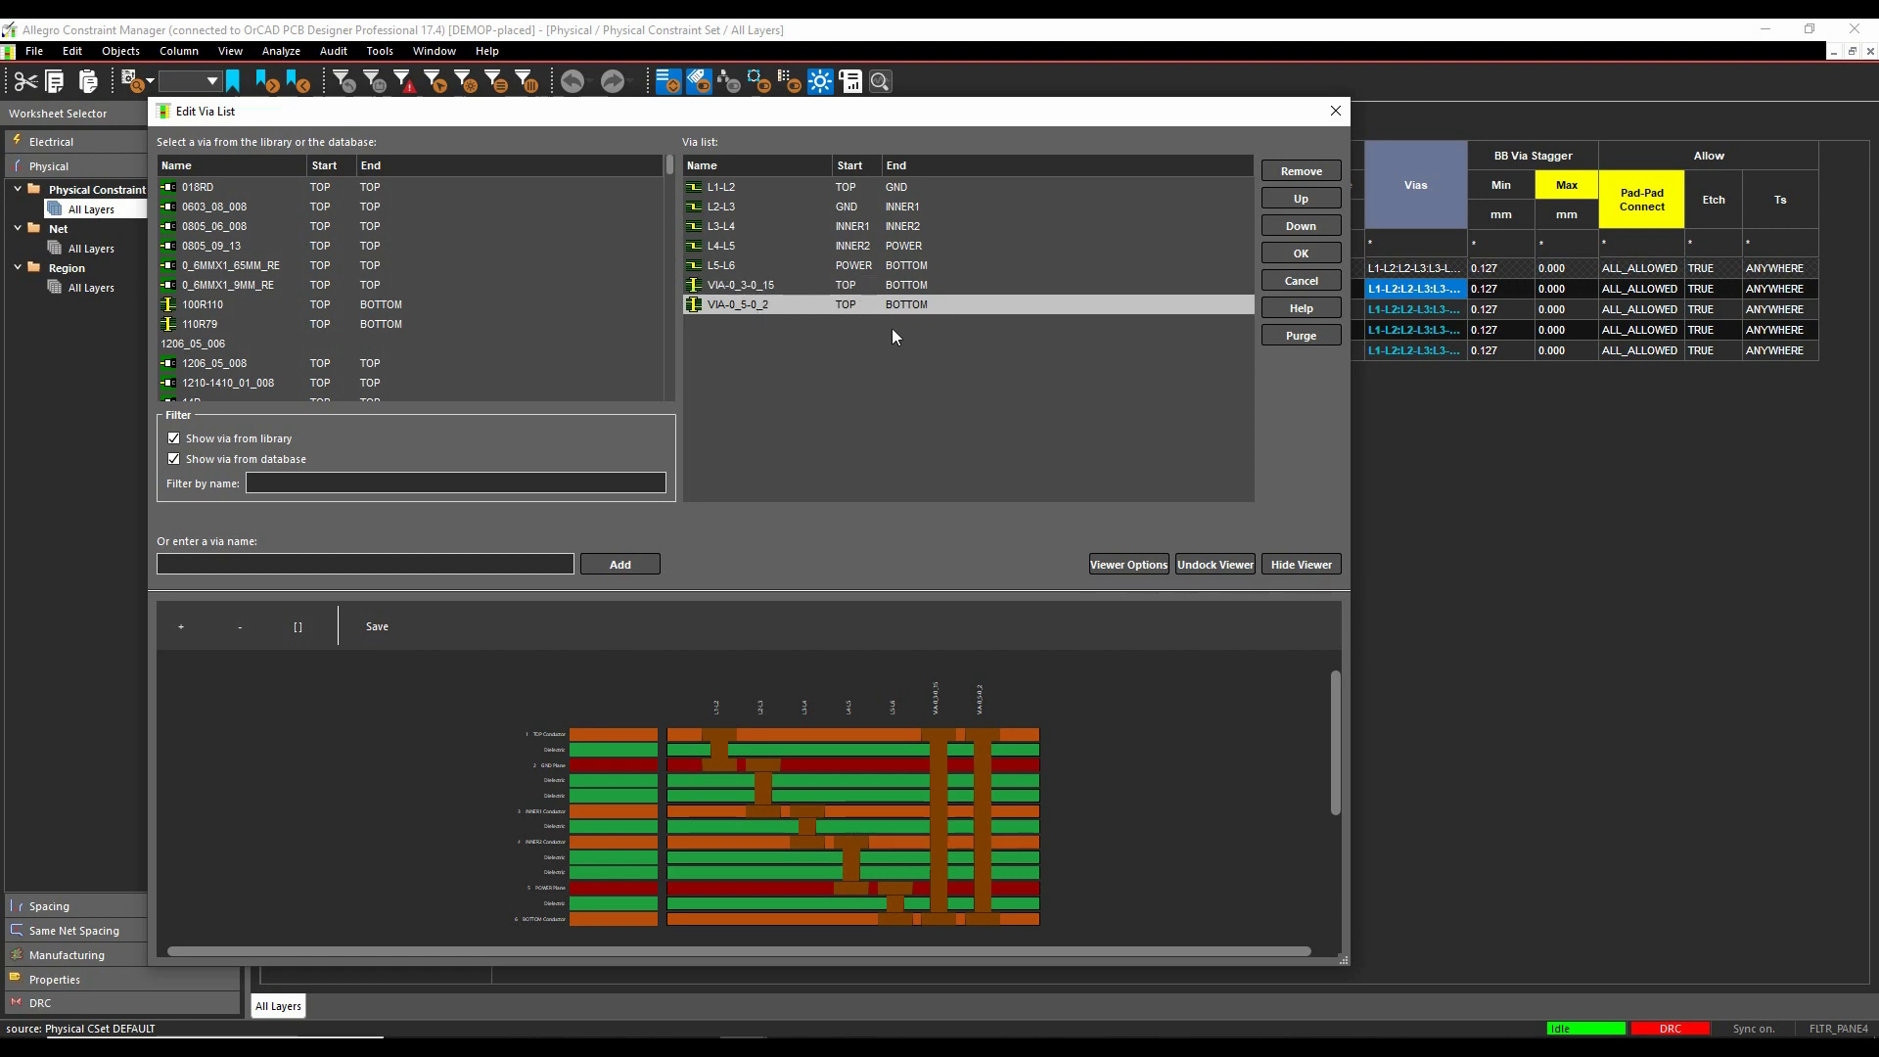
mouse_move(969, 774)
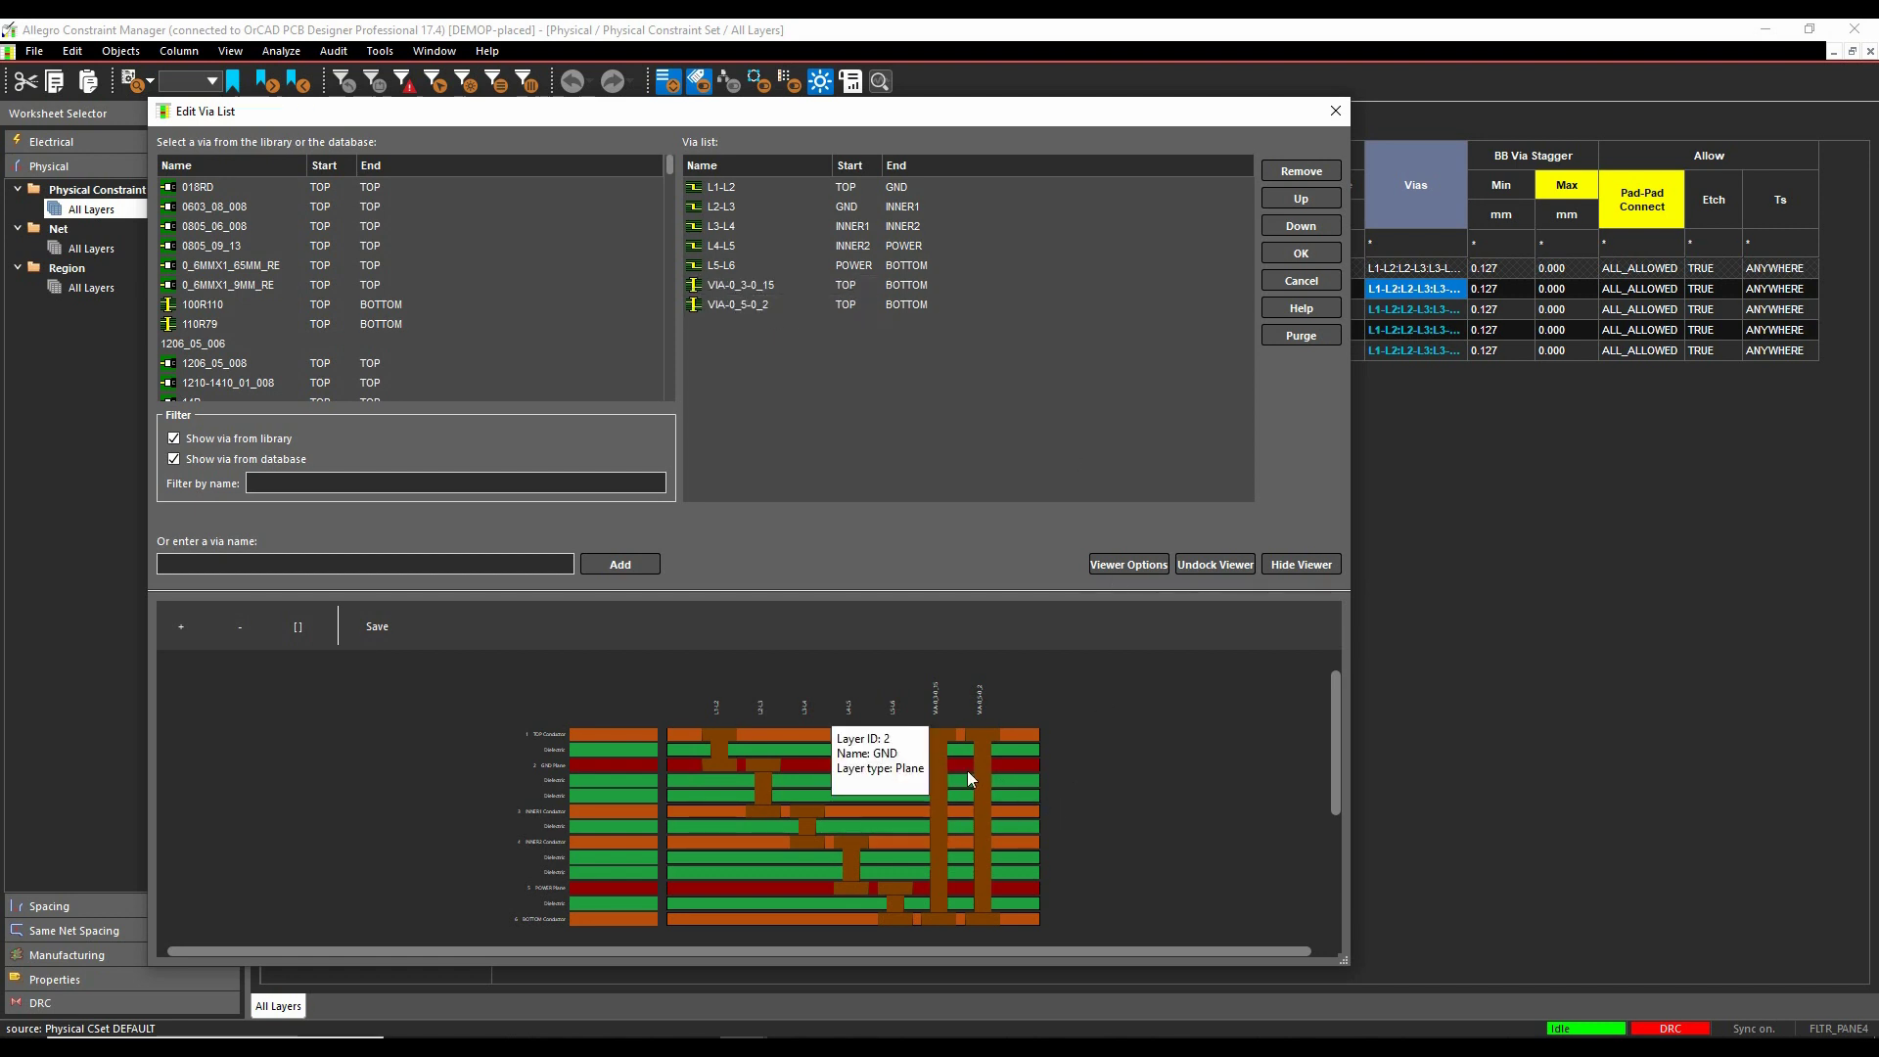